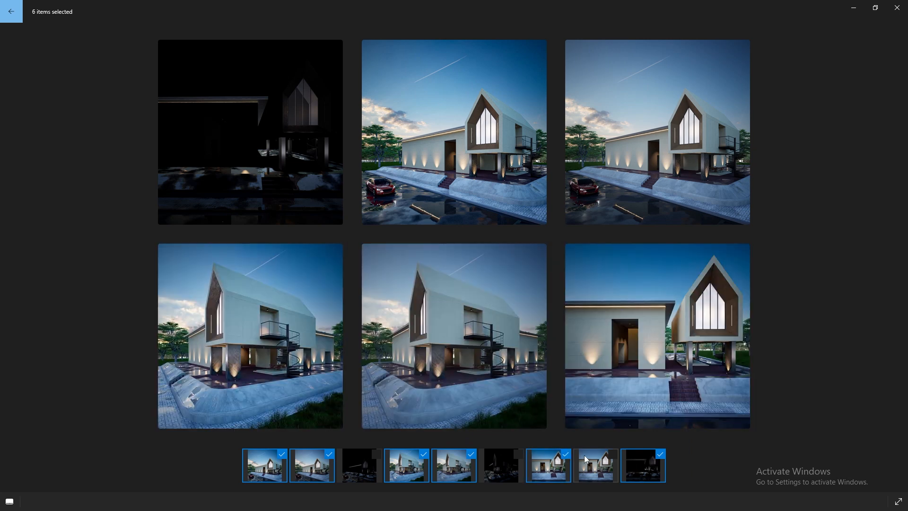
Step: Compare the exterior renders in the photo viewer, excluding the black channel image and narrowing the selection to one version per view
click(613, 455)
click(661, 455)
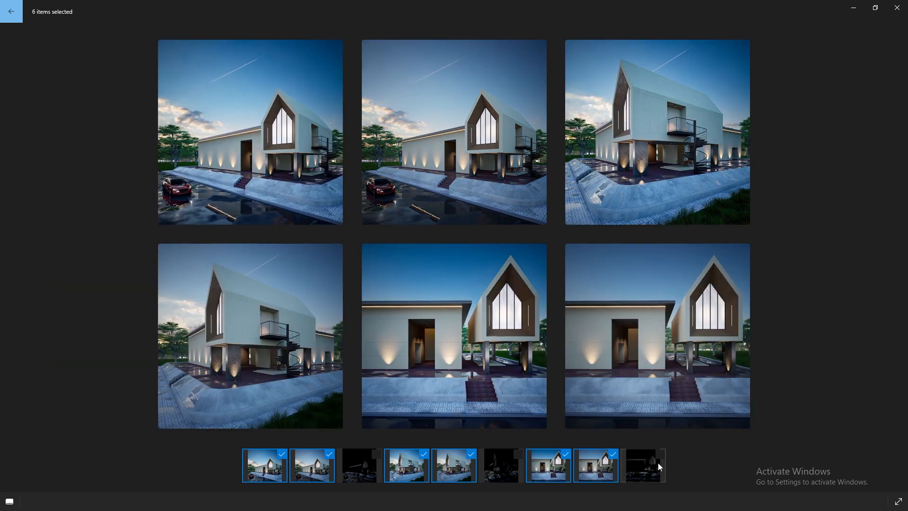
click(330, 455)
click(472, 455)
click(614, 456)
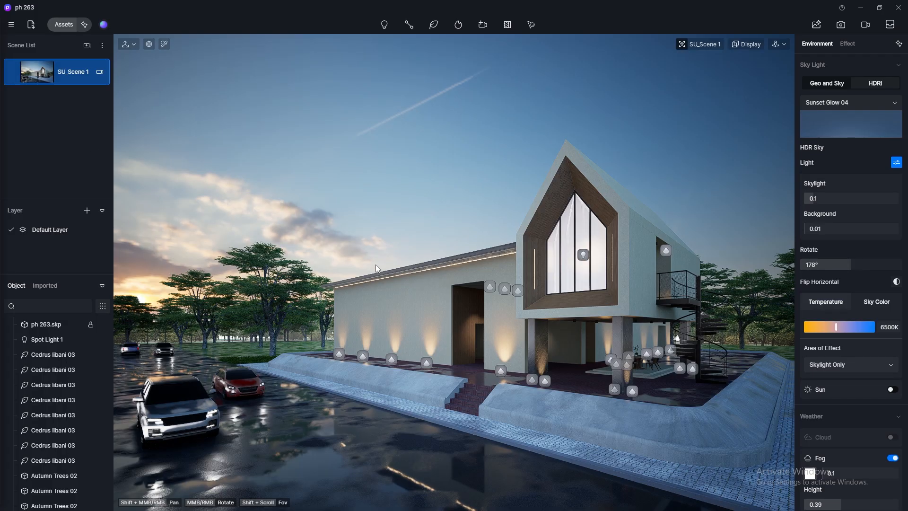
Step: In D5 Render, switch the camera to perspective view and face the building's front facade with the entrance and gabled volume
scroll(455, 273, up, 3)
click(780, 44)
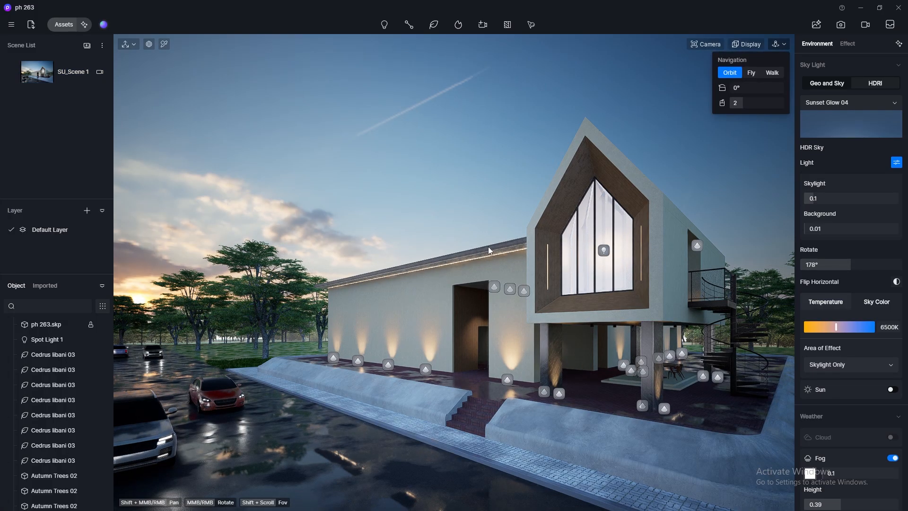
key(F8)
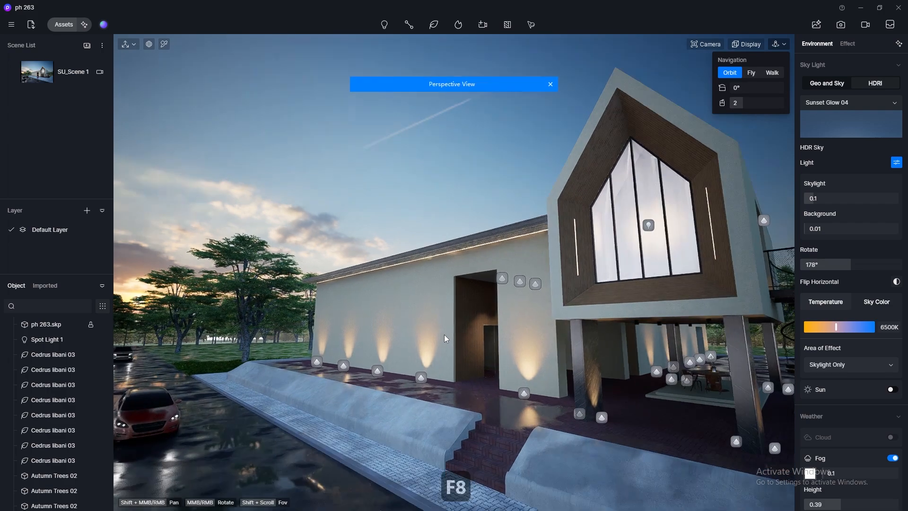
middle_drag(378, 351, 265, 311)
scroll(586, 359, up, 4)
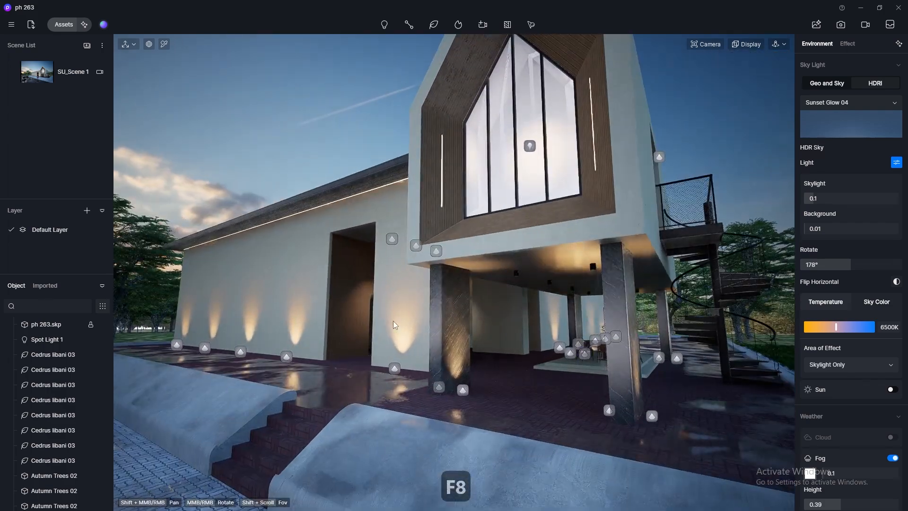
middle_drag(379, 318, 510, 333)
middle_drag(423, 332, 523, 347)
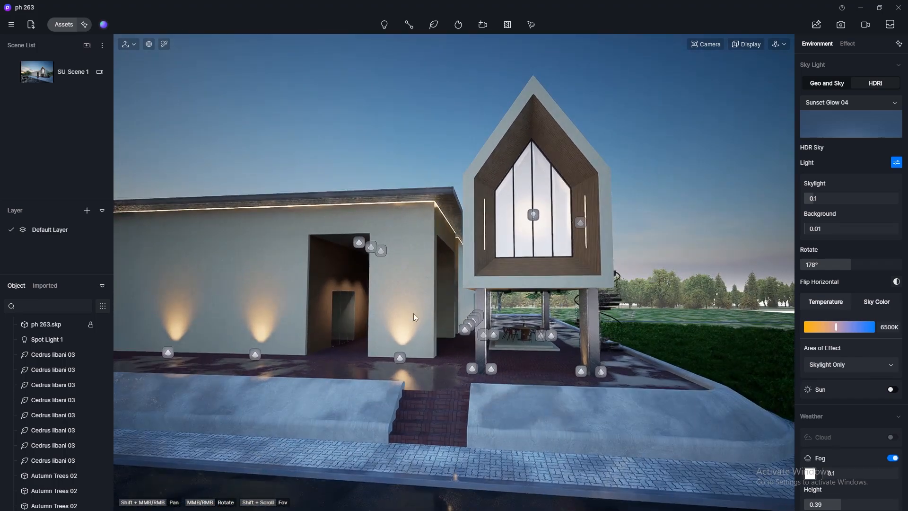
middle_drag(413, 313, 551, 321)
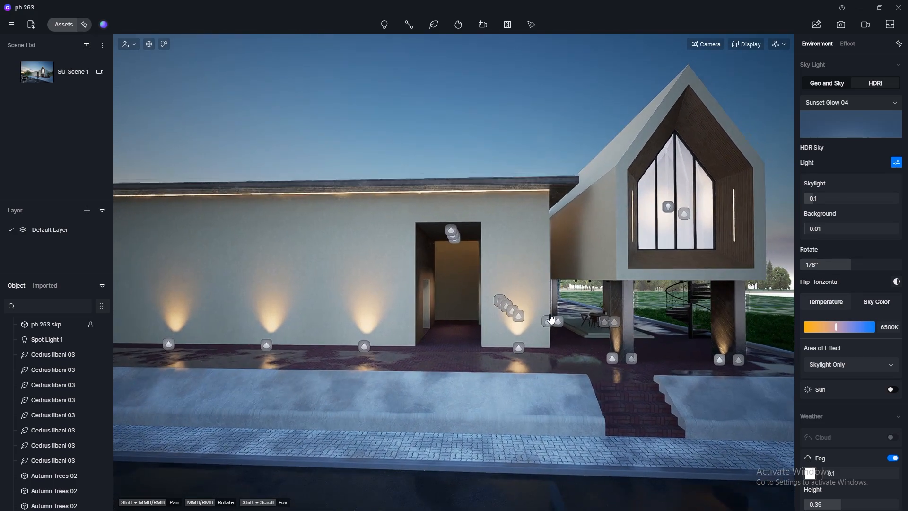
Step: Try a 60° camera field of view on the front facade
click(714, 44)
double_click(709, 109)
text(60)
key(Return)
scroll(405, 232, down, 5)
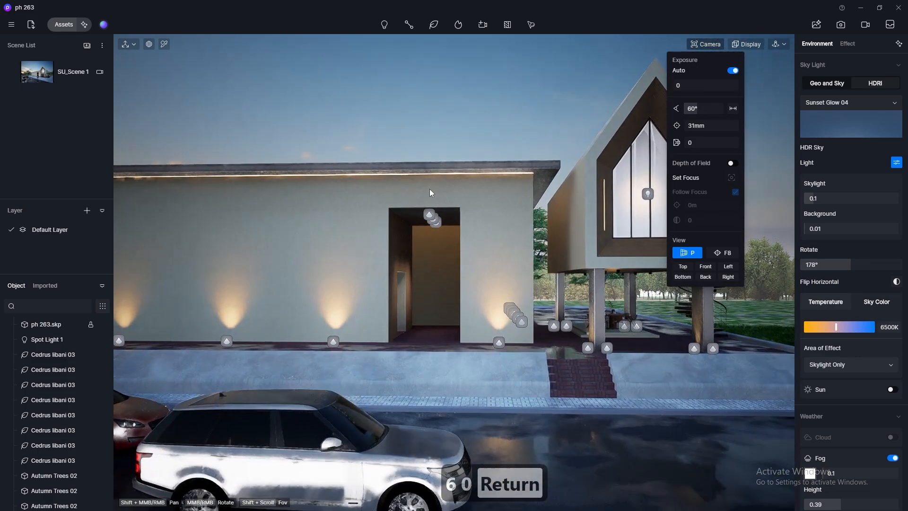
scroll(429, 188, up, 5)
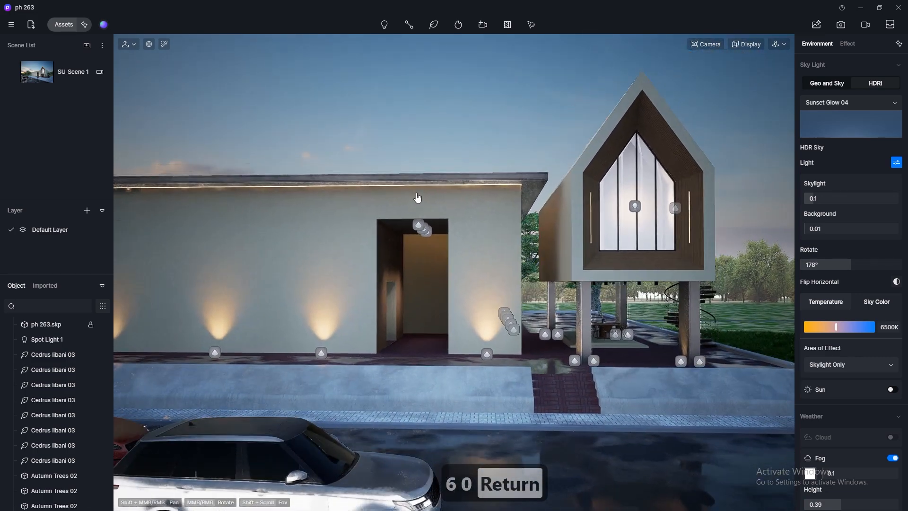
Step: Set the camera's field of view to 90° and reframe the front facade with the entrance, steps and gabled volume
click(708, 44)
click(701, 107)
text(90)
key(Return)
scroll(522, 251, up, 5)
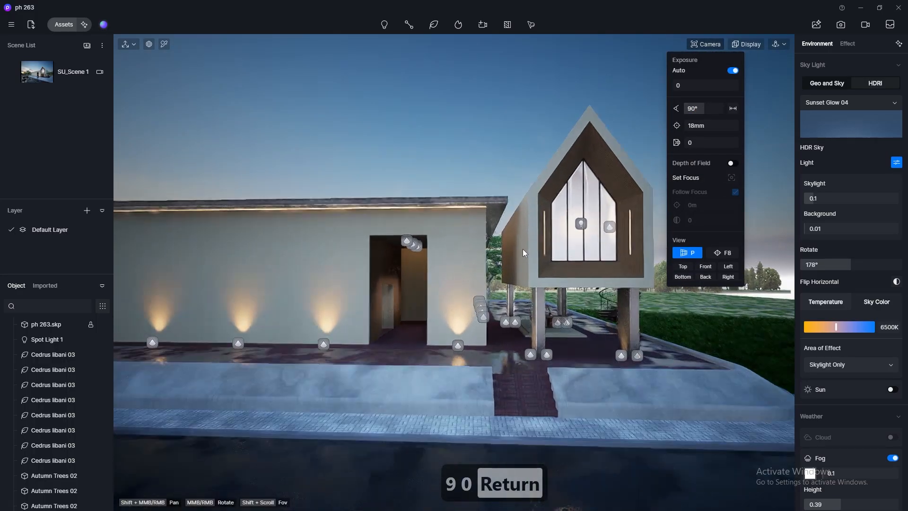
scroll(524, 243, down, 2)
middle_drag(524, 244, 521, 219)
scroll(511, 197, up, 2)
mouse_move(509, 272)
middle_down()
mouse_move(529, 271)
mouse_move(519, 273)
middle_up()
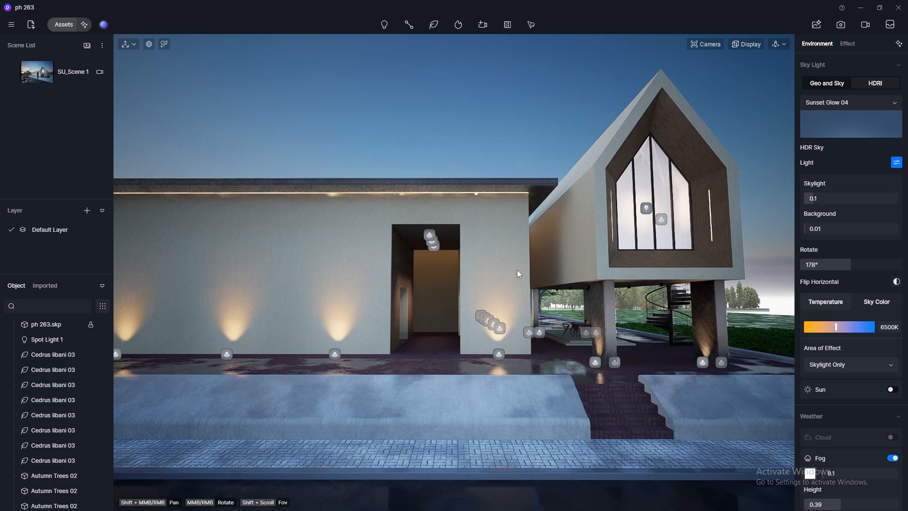
Step: Open the image render mode and turn on two-point perspective for the camera
click(841, 24)
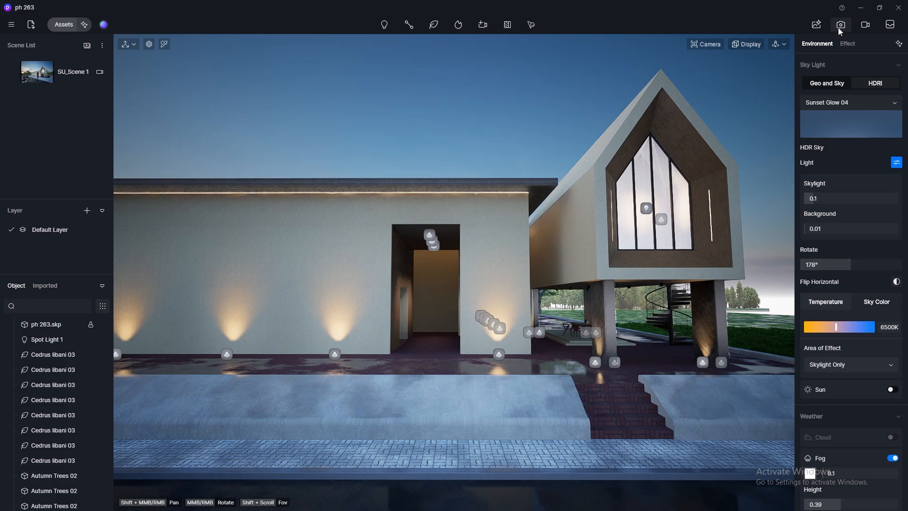
click(710, 44)
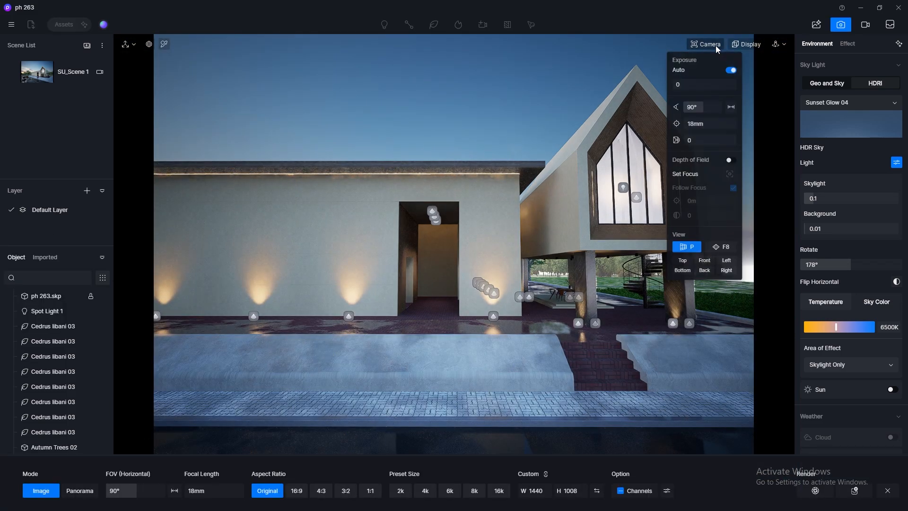
click(723, 252)
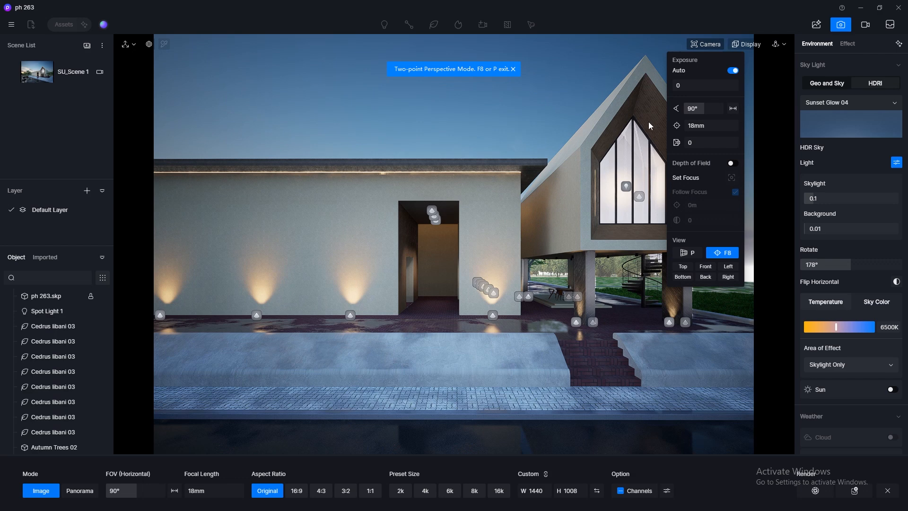
Step: Switch the viewport navigation to Fly and set the render image's aspect ratio to 1:1
click(778, 44)
click(751, 72)
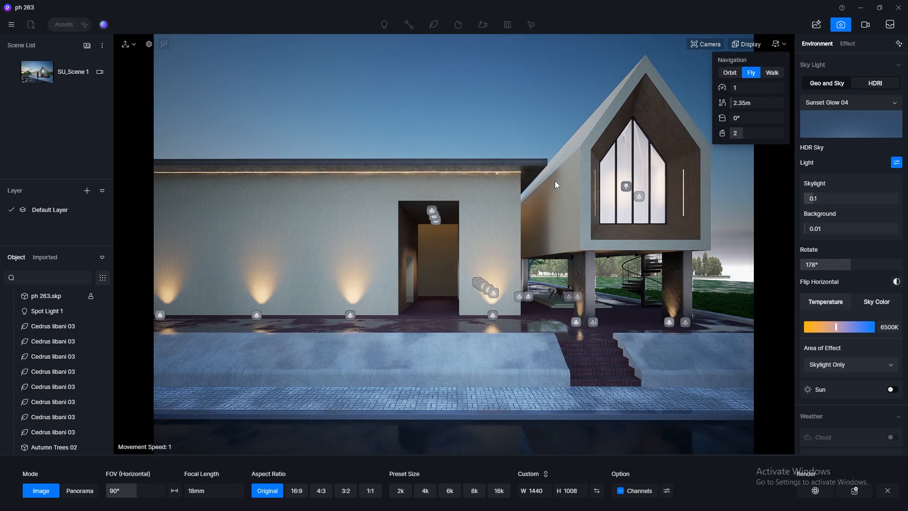
mouse_move(526, 251)
right_down()
mouse_move(519, 252)
mouse_move(528, 255)
right_up()
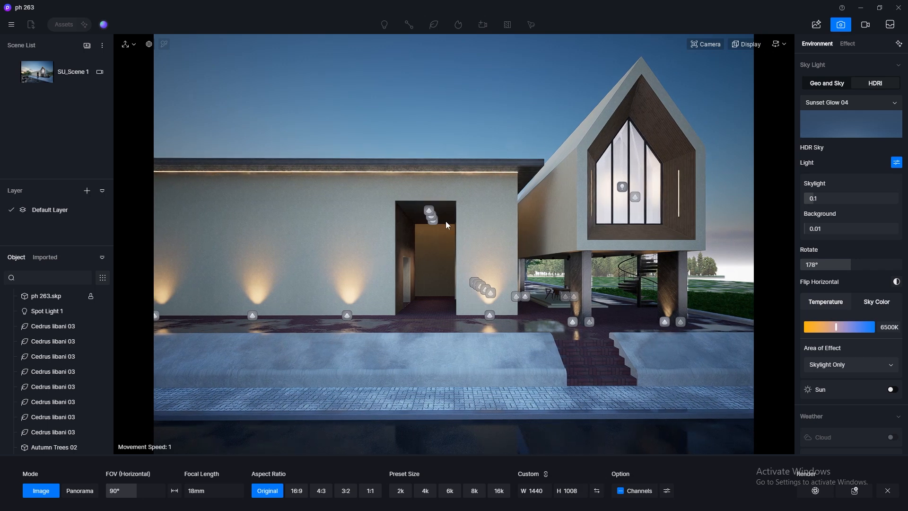
click(370, 491)
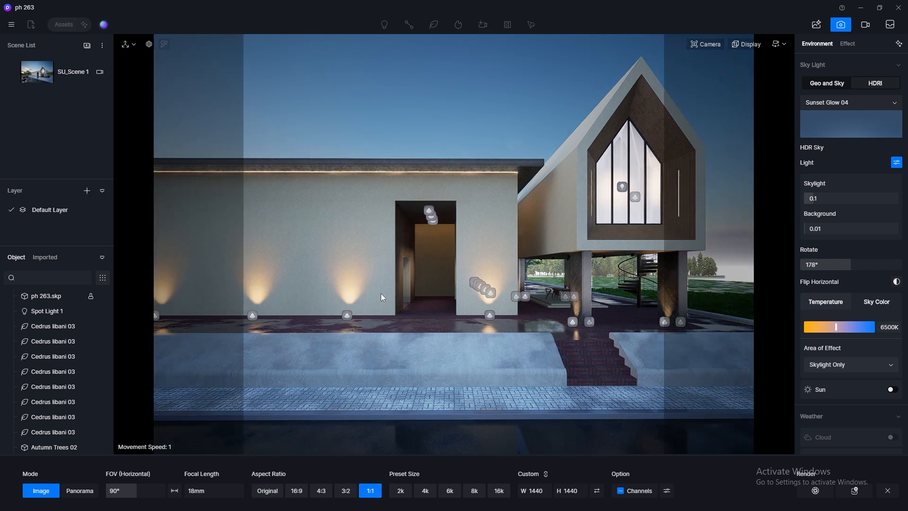
Step: Move the camera sideways to the right until the whole gabled volume fits inside the square frame
key(d)
key(d)
key(d)
key(d)
key(d)
key(d)
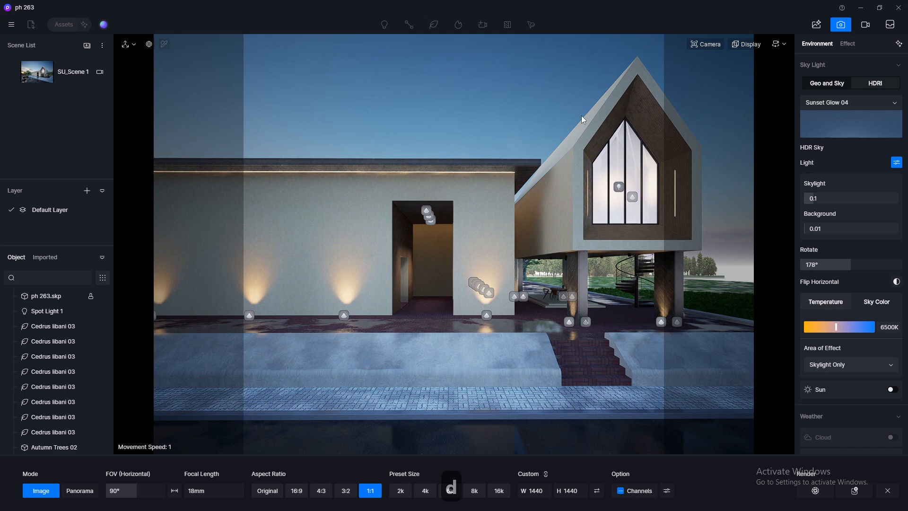
key(d)
key(d)
key(d)
key(d)
key(d)
key(d)
key(d)
key(d)
key(d)
key(d)
key(d)
key(d)
key(d)
key(d)
key(d)
key(d)
key(d)
key(d)
key(d)
key(d)
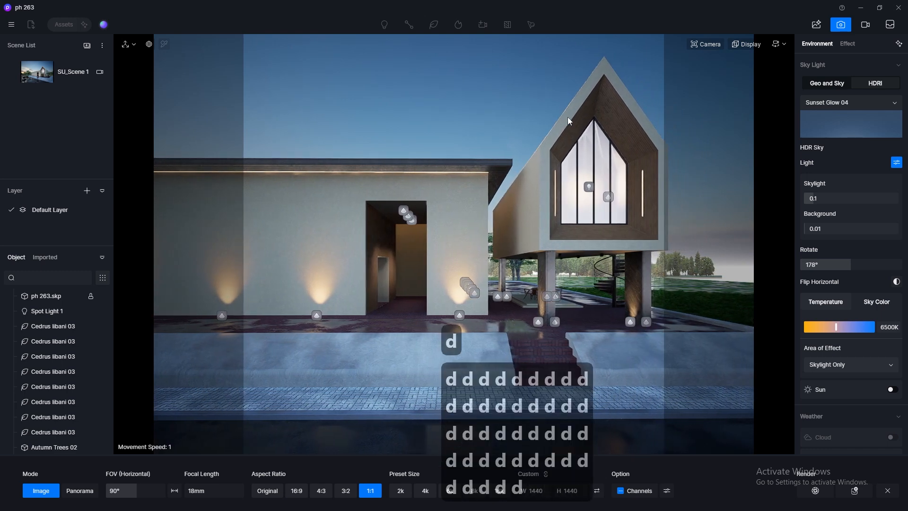
key(d)
key(d)
key(d)
key(d)
key(d)
key(d)
key(d)
key(d)
key(d)
key(d)
key(d)
key(d)
key(d)
key(d)
key(d)
key(d)
key(d)
key(d)
key(d)
key(d)
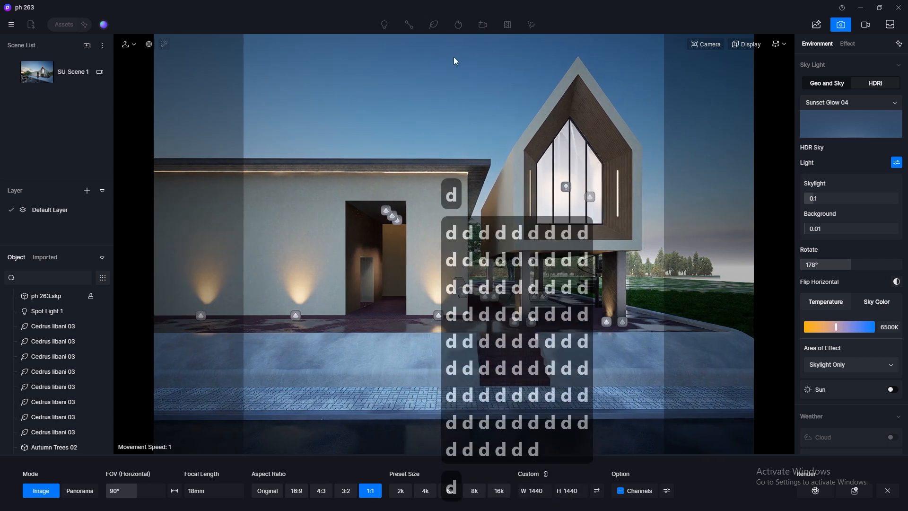
key(a)
key(a)
key(a)
key(a)
key(a)
key(a)
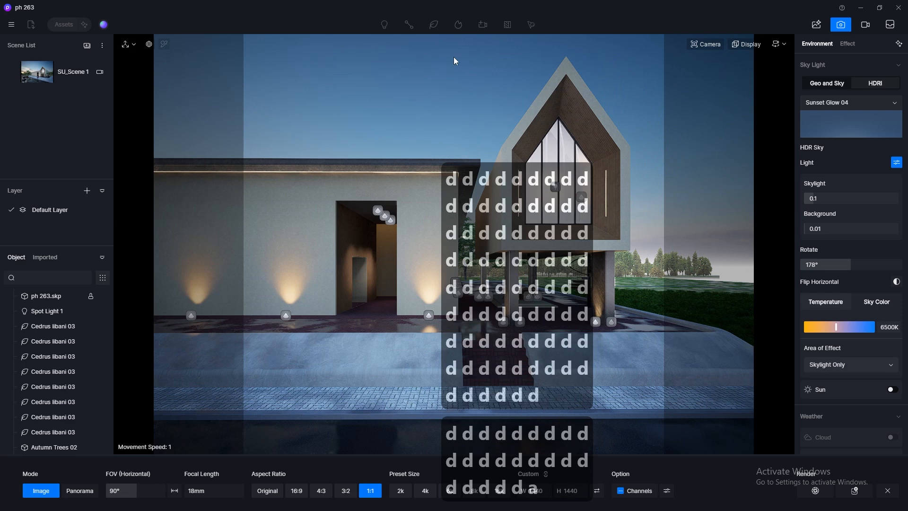
Step: Show the composition grid and shift the camera sideways to align the entrance and gabled volume with its vertical lines
click(748, 46)
click(775, 73)
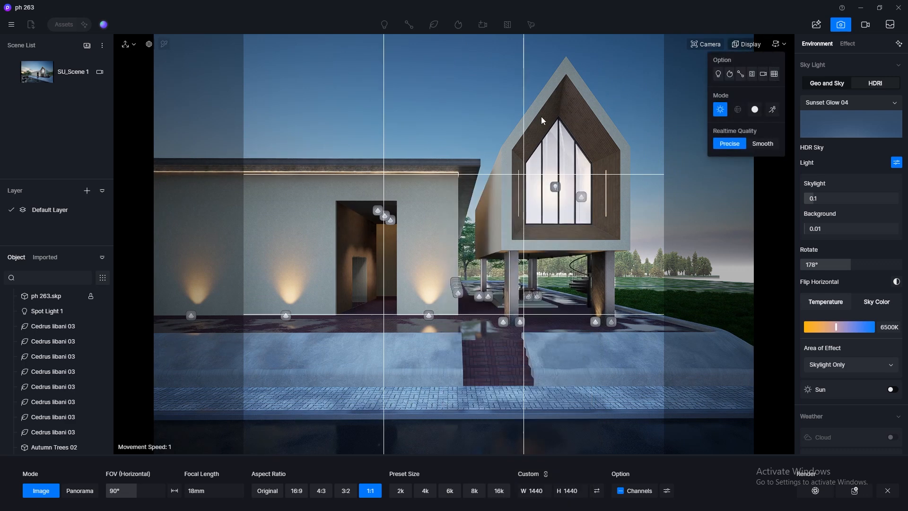
key(d)
key(d)
key(d)
key(d)
key(d)
key(d)
key(d)
key(d)
key(d)
key(d)
key(d)
key(d)
key(a)
key(a)
key(a)
key(a)
key(a)
key(a)
key(a)
key(a)
key(a)
key(a)
key(a)
key(a)
key(a)
key(a)
key(a)
key(a)
key(a)
key(a)
key(a)
key(a)
key(a)
key(a)
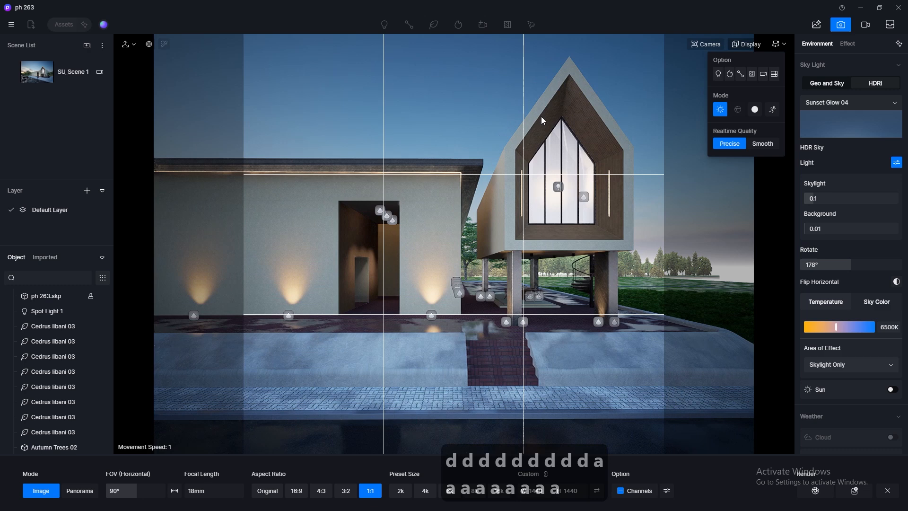
key(d)
key(d)
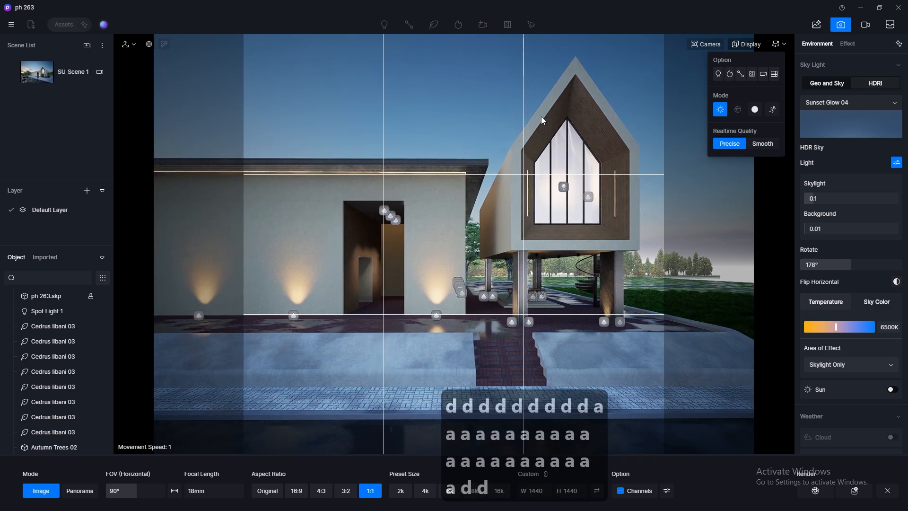
Step: Raise the camera slightly, fine-tune its direction against the grid and save the view as a new scene
key(q)
key(q)
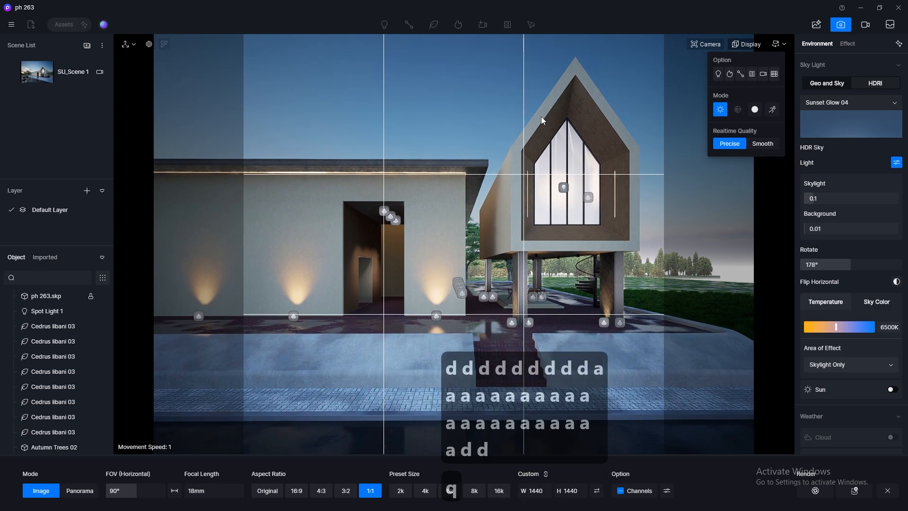
key(e)
key(e)
key(q)
key(q)
key(q)
key(q)
key(q)
key(q)
key(q)
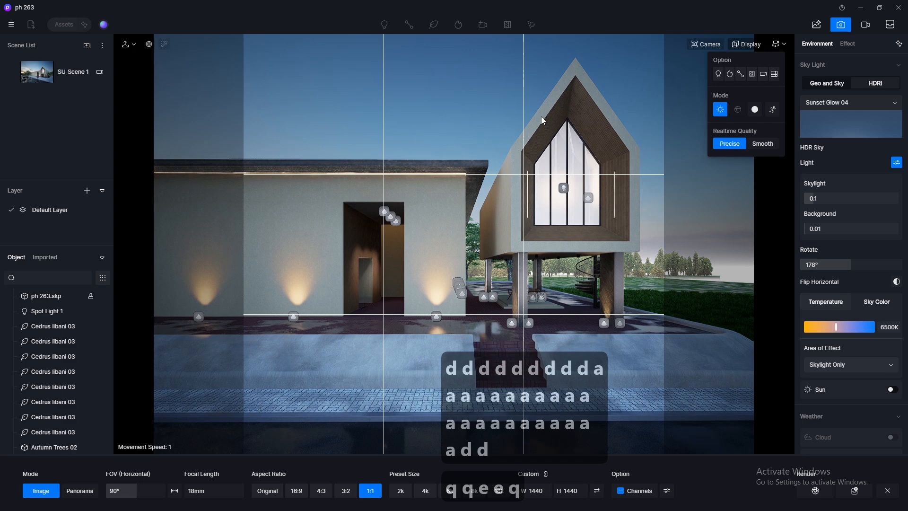
key(e)
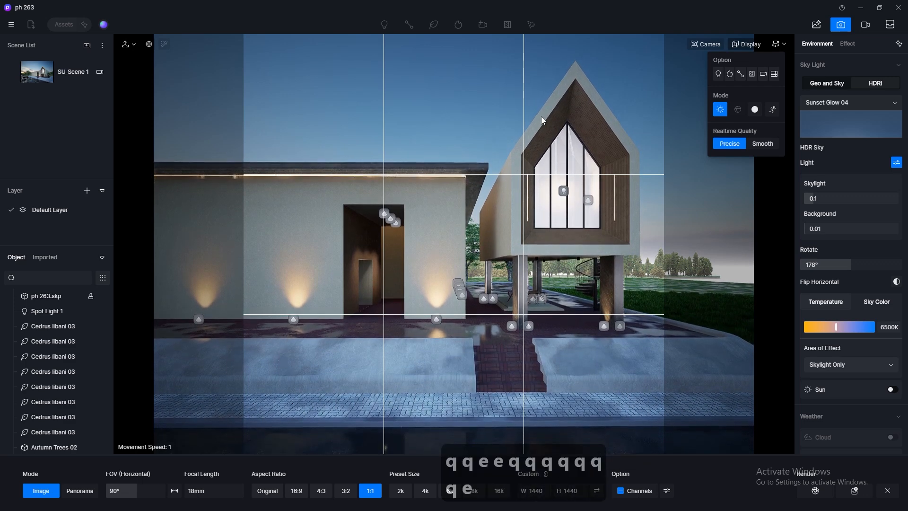
right_drag(542, 141, 539, 140)
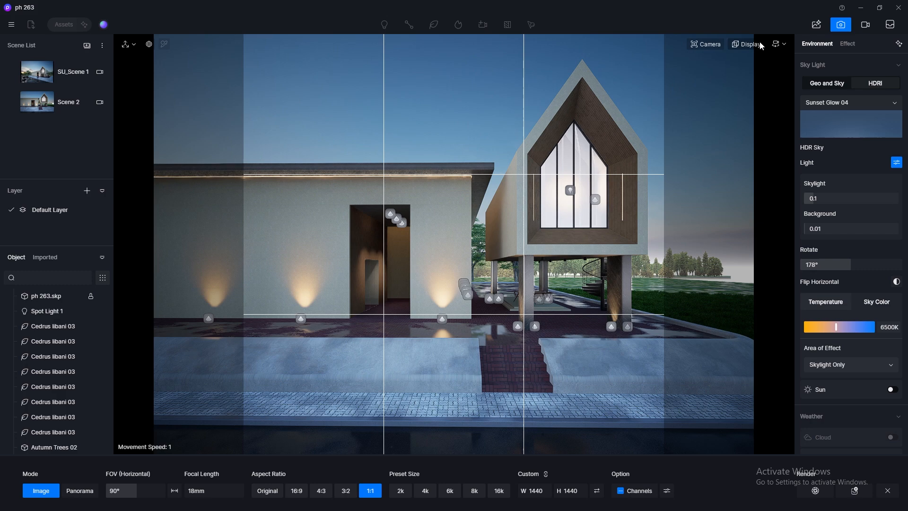
Step: Hide the composition grid and leave the image render mode
click(779, 44)
click(774, 73)
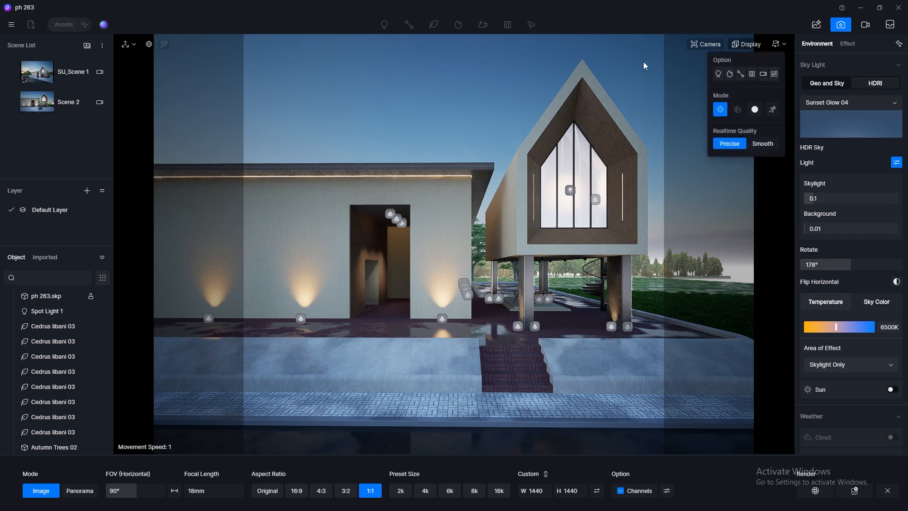
click(841, 24)
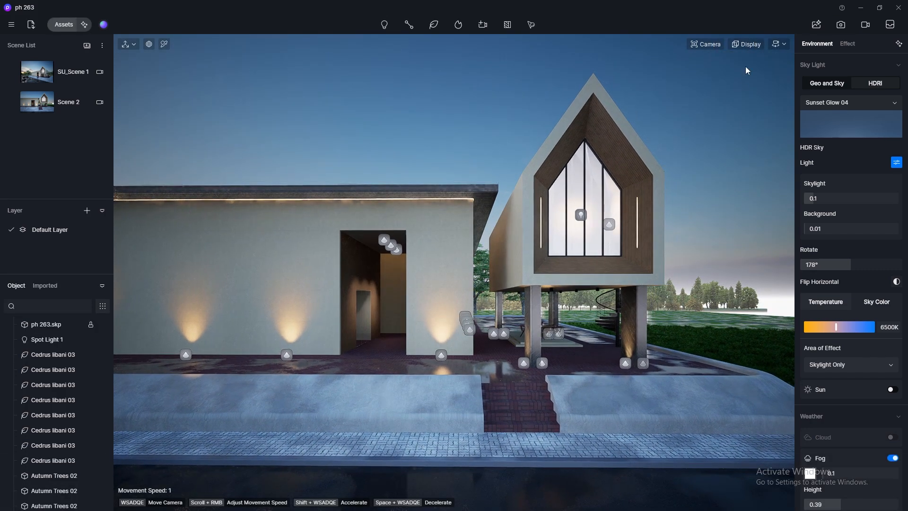
Step: Switch the navigation to Orbit and return to perspective view, showing the whole site from above
click(780, 44)
click(730, 72)
middle_drag(569, 199, 452, 266)
key(F8)
scroll(402, 256, down, 5)
middle_drag(511, 327, 537, 231)
scroll(445, 364, down, 3)
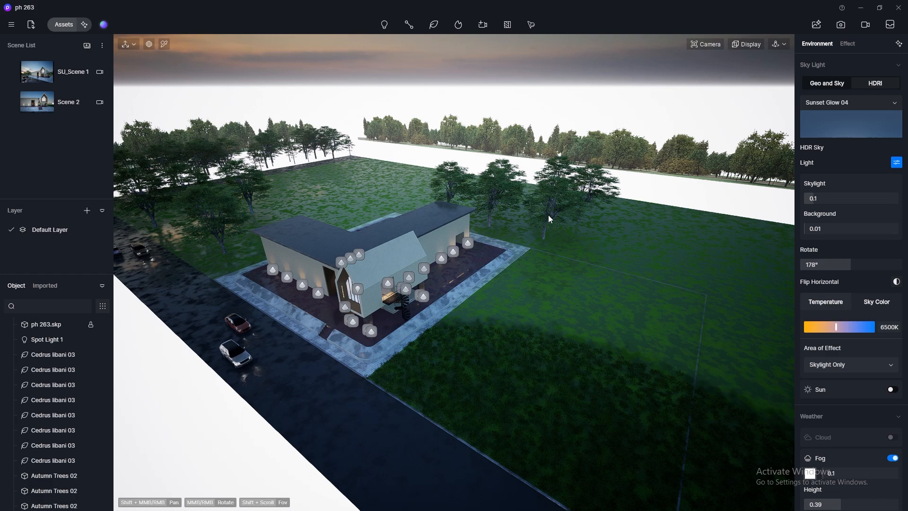
click(552, 216)
middle_drag(552, 216, 471, 231)
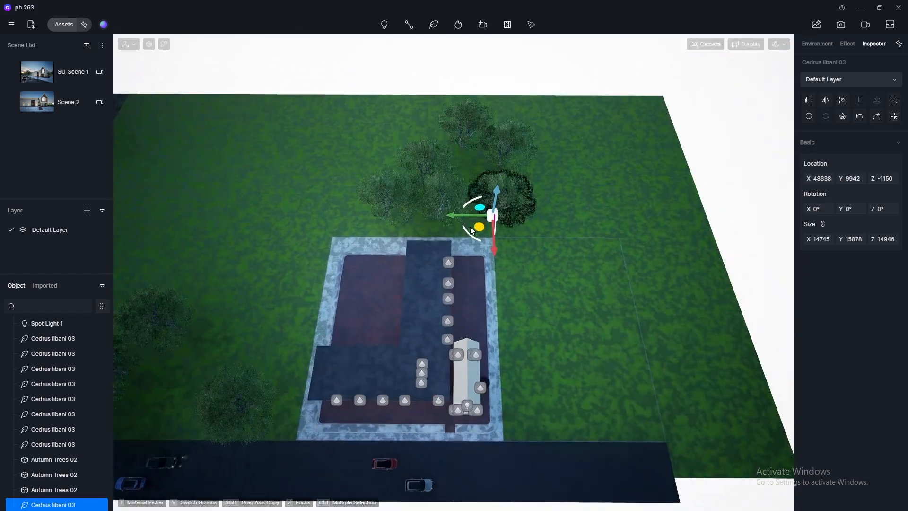
ctrl+click(444, 201)
ctrl+click(383, 196)
ctrl+click(461, 119)
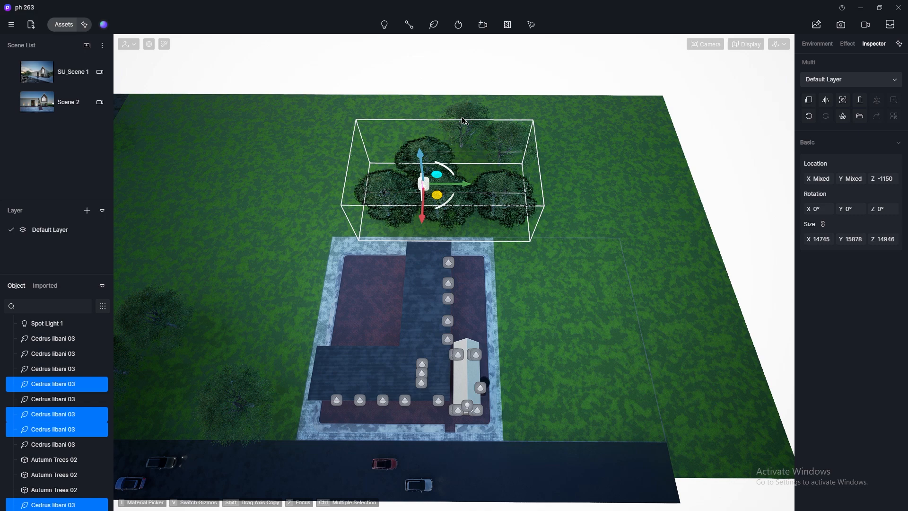
Step: Select the six Cedrus libani 03 trees behind the house and copy them onto the grass beside the gabled volume
click(473, 168)
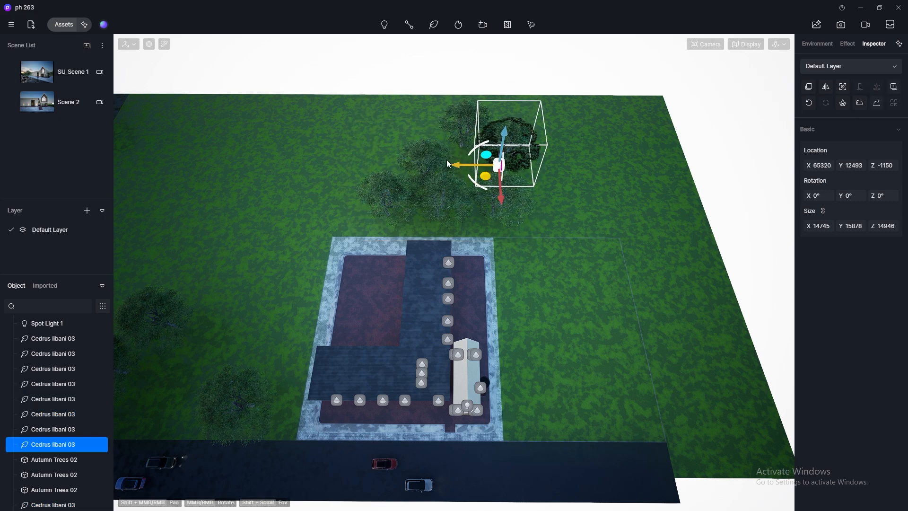
ctrl+click(447, 194)
ctrl+click(385, 195)
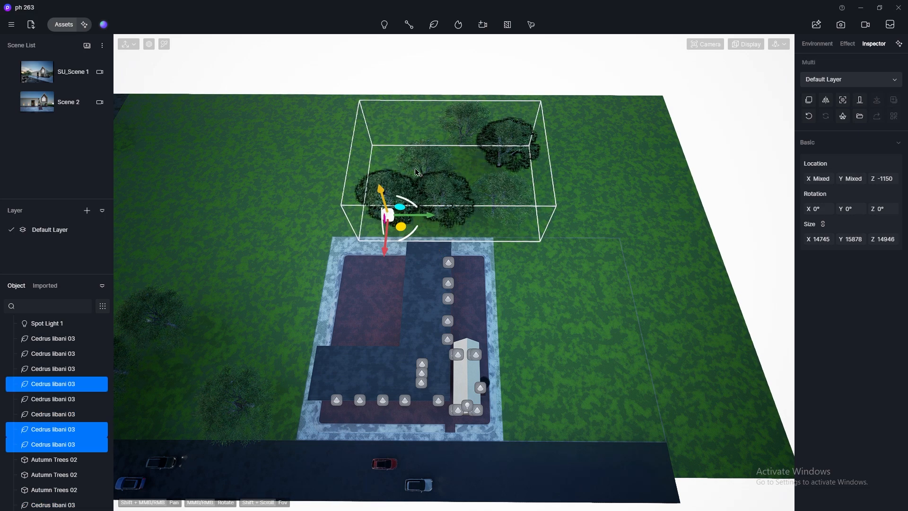
ctrl+click(448, 163)
ctrl+click(500, 188)
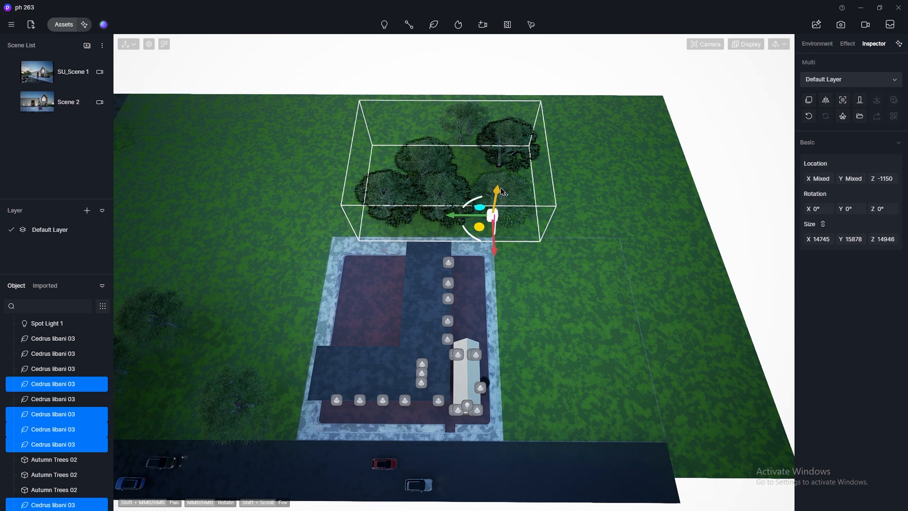
ctrl+click(467, 117)
ctrl+click(399, 209)
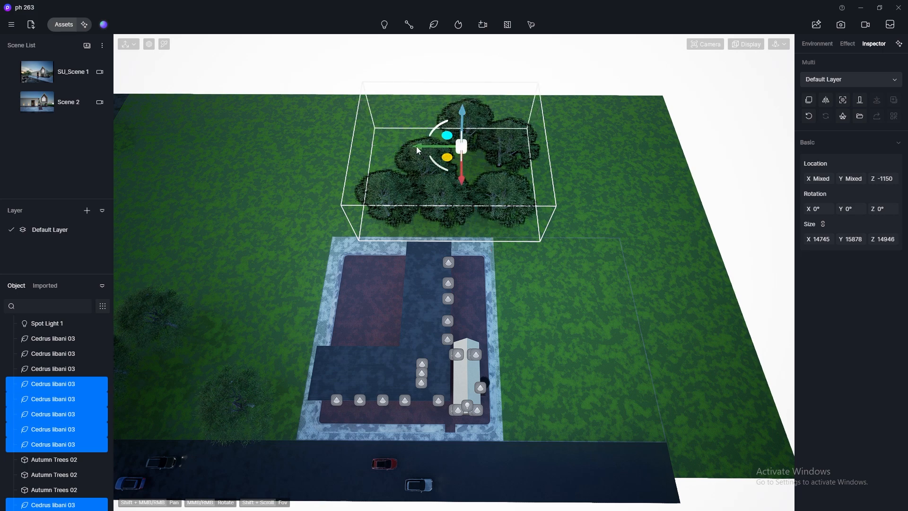
drag(419, 151, 597, 216)
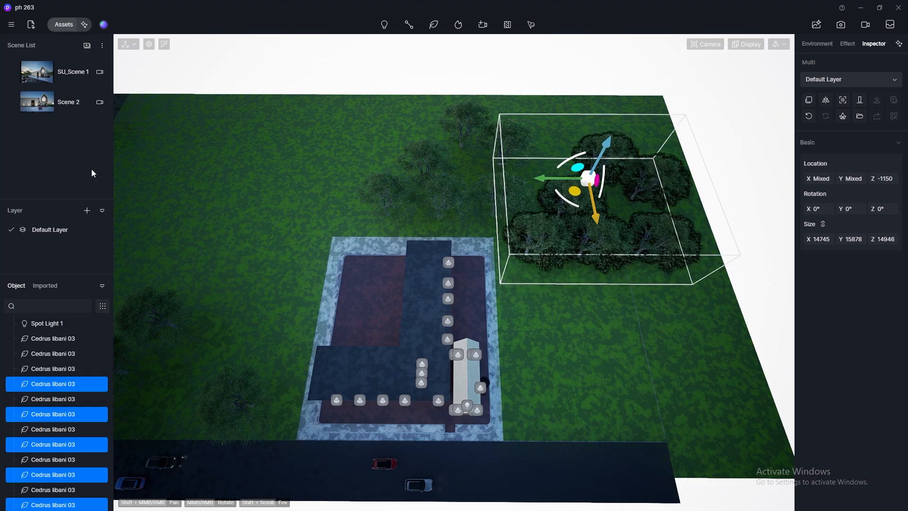
Step: Check the trees in SU_Scene 1 and Scene 2, and set Scene 2's image render to 1:1 at 1080 x 1080
click(36, 78)
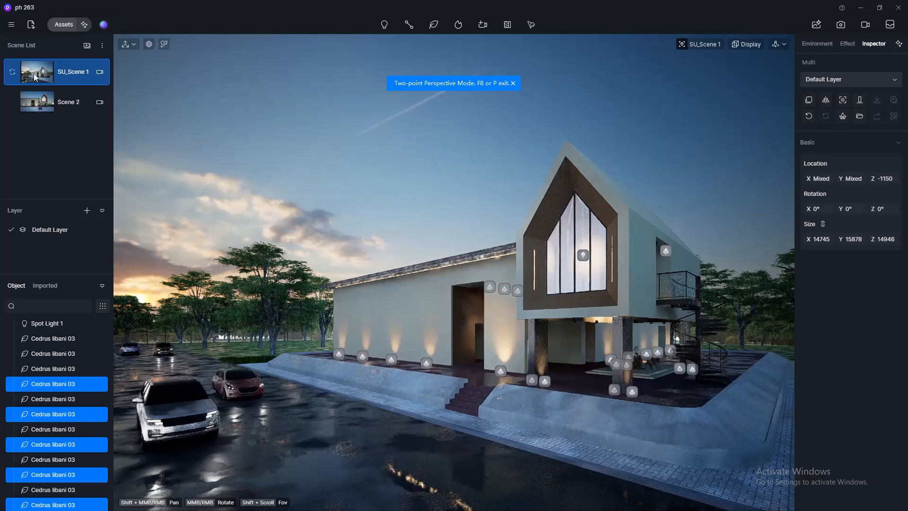
click(39, 102)
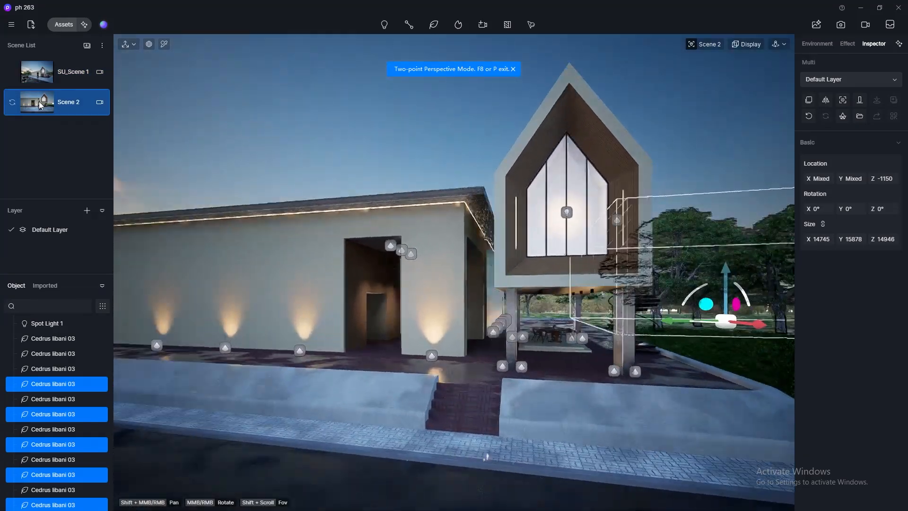
click(841, 25)
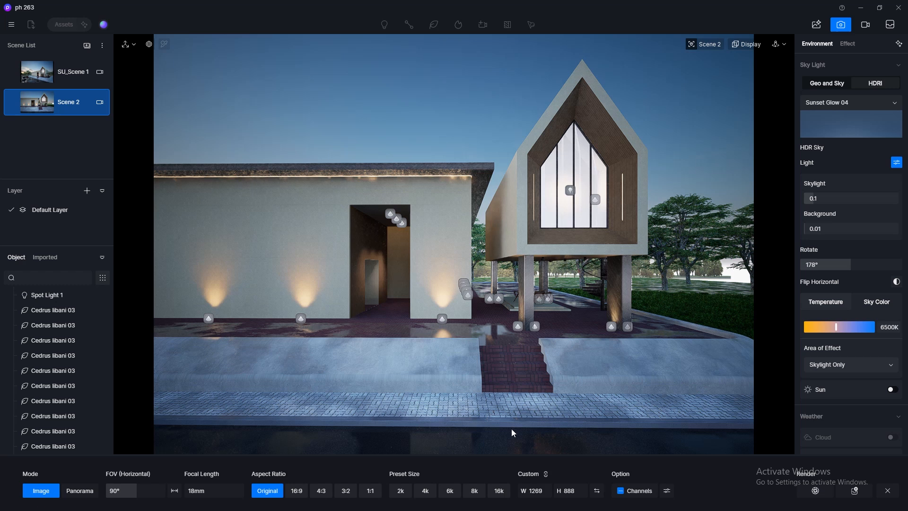
click(370, 491)
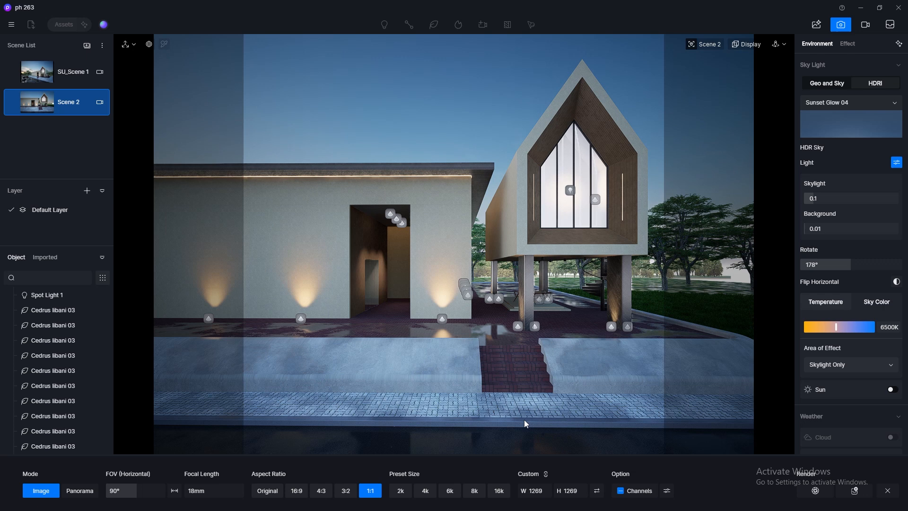
click(574, 492)
text(1080)
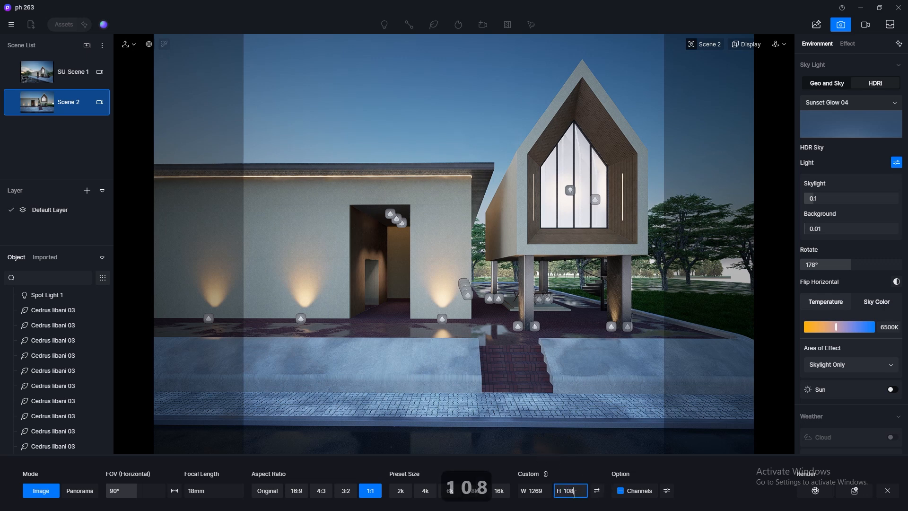
key(Return)
click(668, 492)
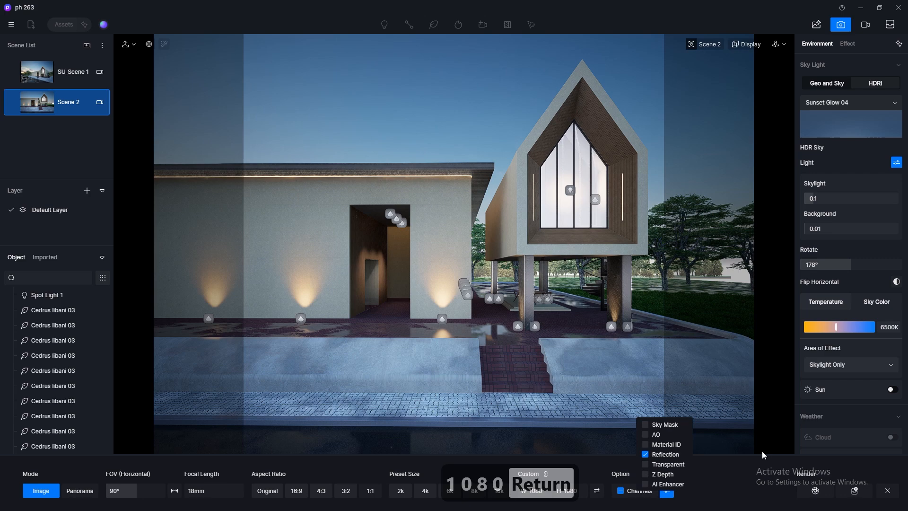
Step: Render Scene 2 as Scene 2.png into a new folder named "square" inside the output folder
click(814, 492)
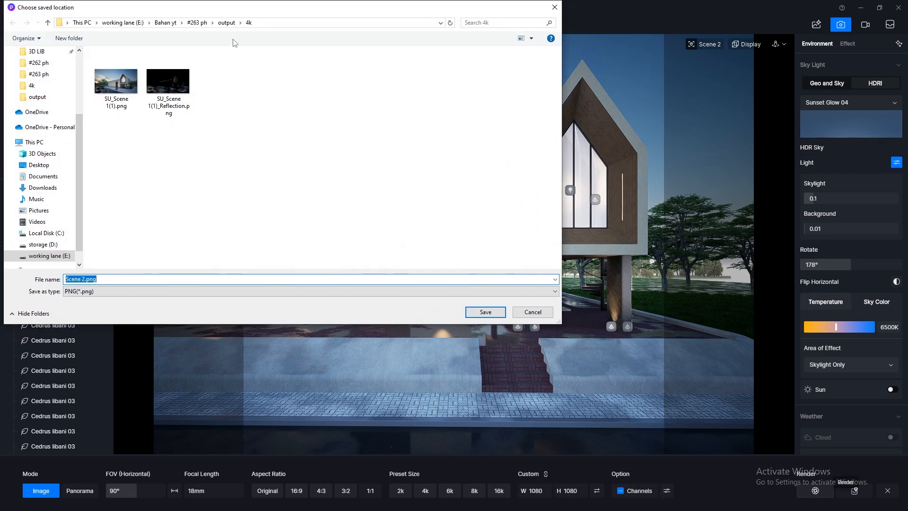
click(226, 22)
right_click(277, 148)
mouse_move(340, 247)
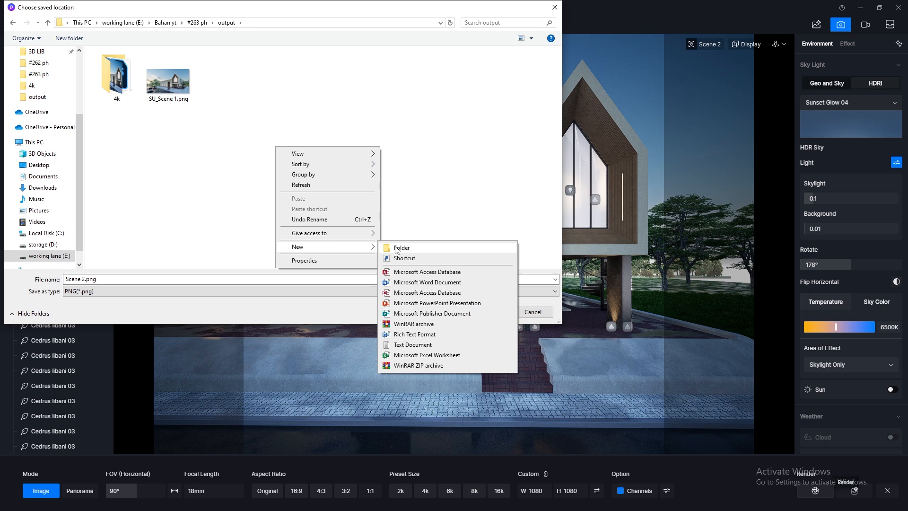
click(401, 248)
text(square)
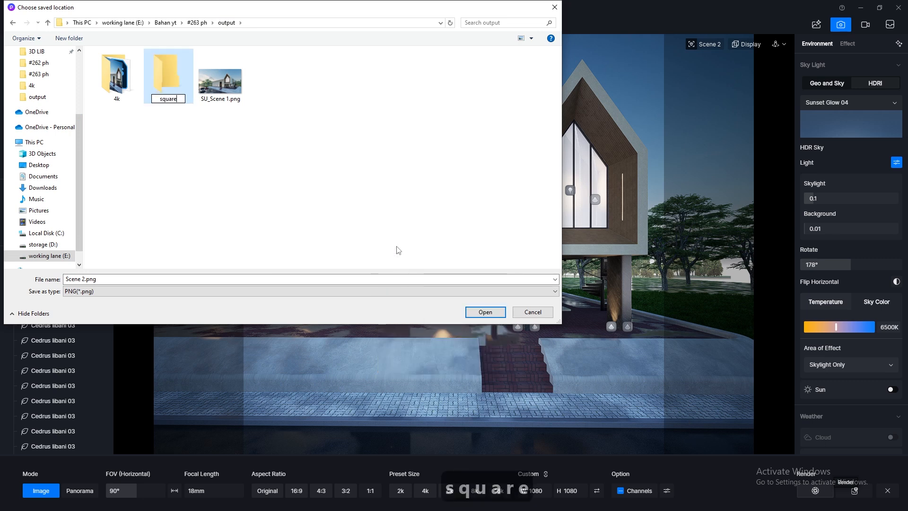
key(Return)
double_click(176, 82)
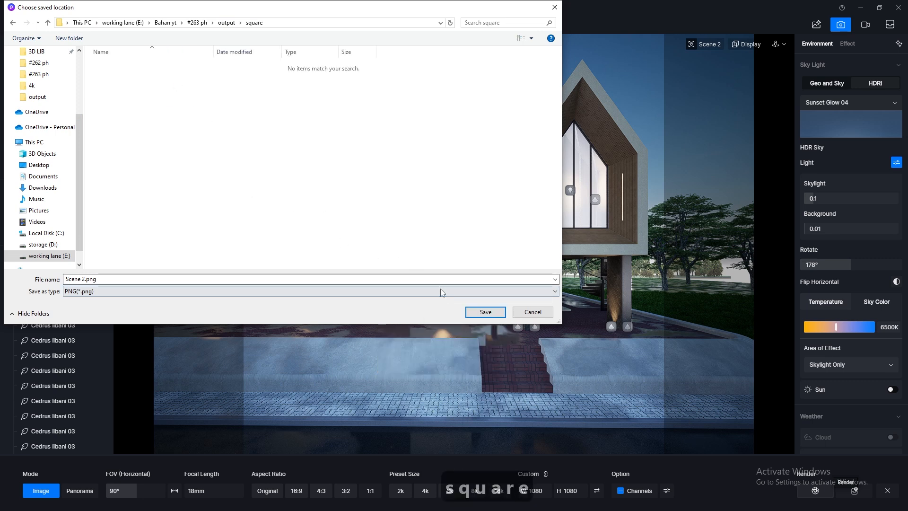
click(487, 313)
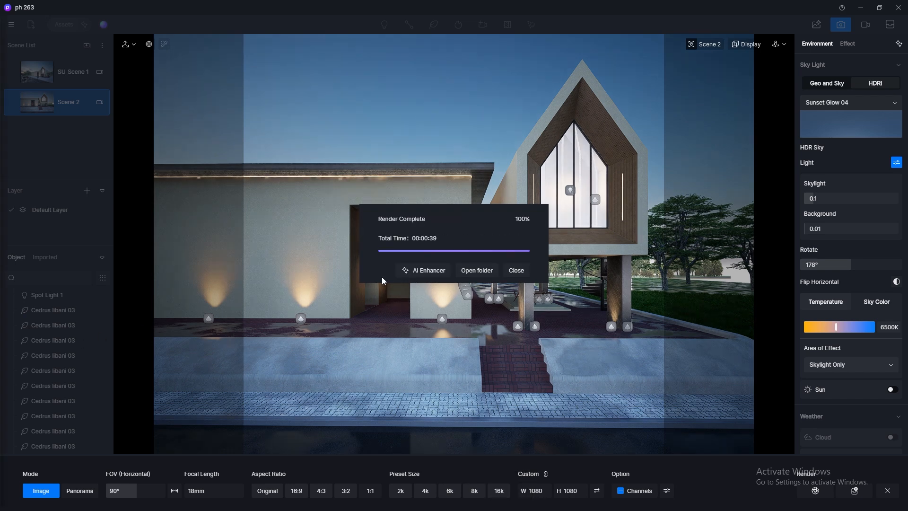
Step: Open the render's output folder and inspect Scene 2.png and its reflection channel image
click(474, 273)
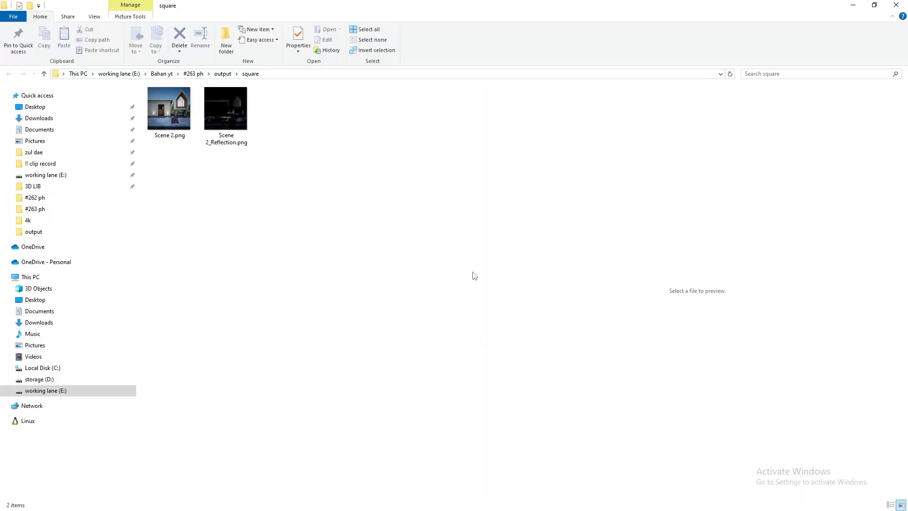
click(169, 125)
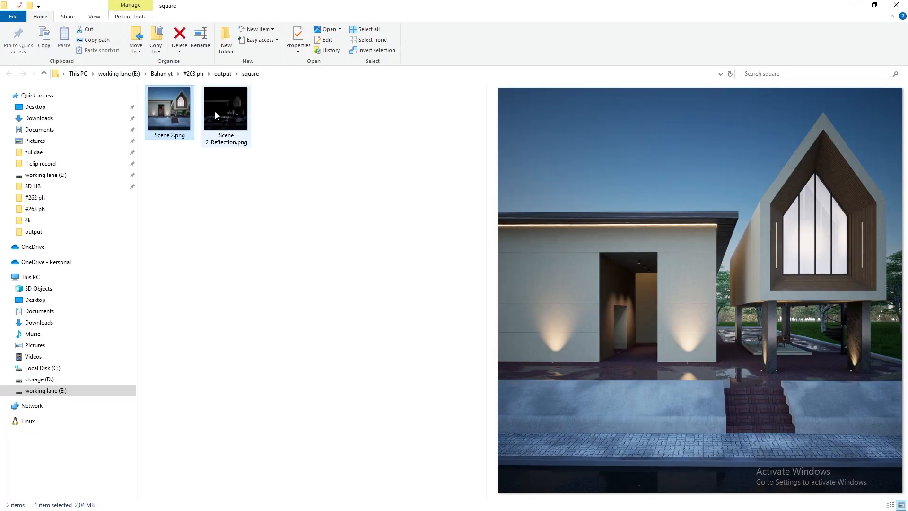
click(222, 112)
double_click(183, 114)
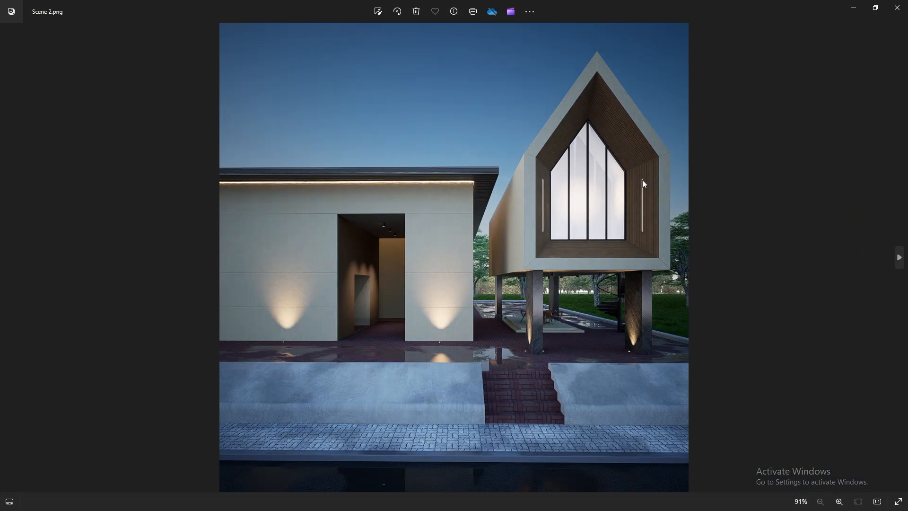
click(898, 8)
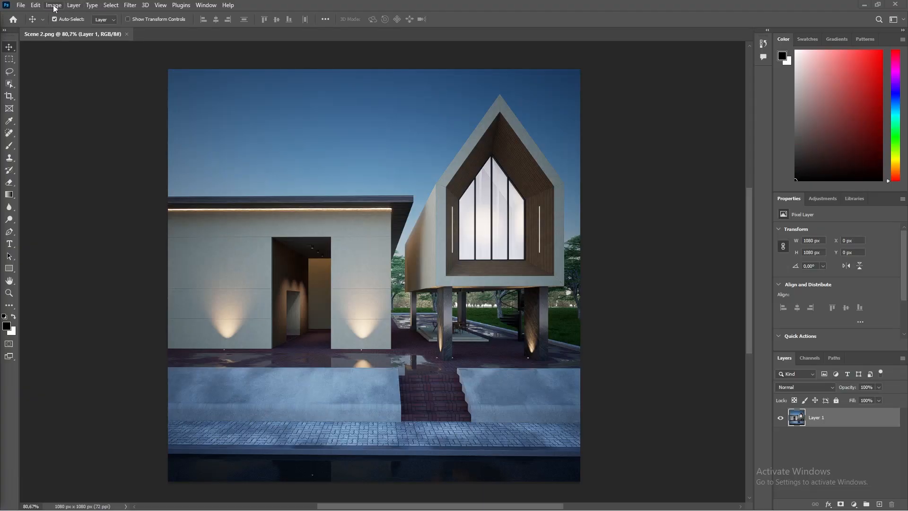
Step: In Photoshop, set Scene 2.png to 16 Bits/Channel and convert its layer to a smart object
click(54, 6)
mouse_move(71, 18)
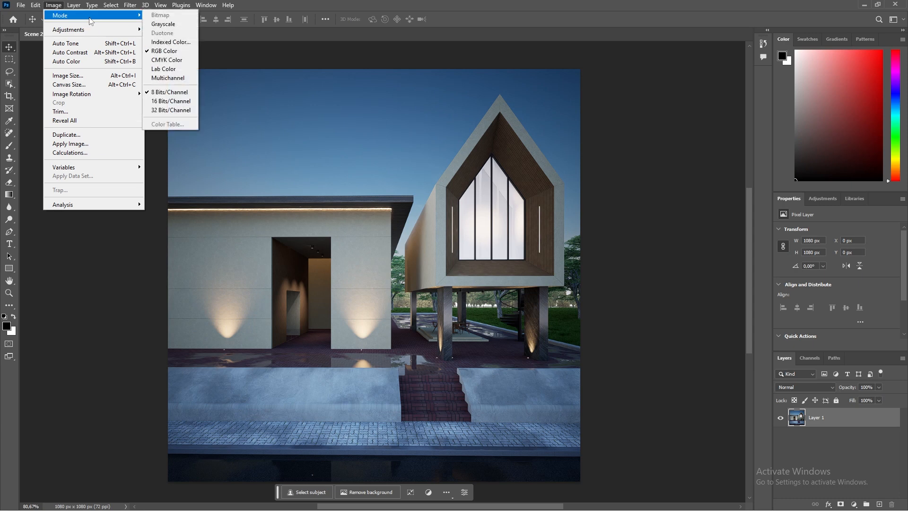
click(171, 101)
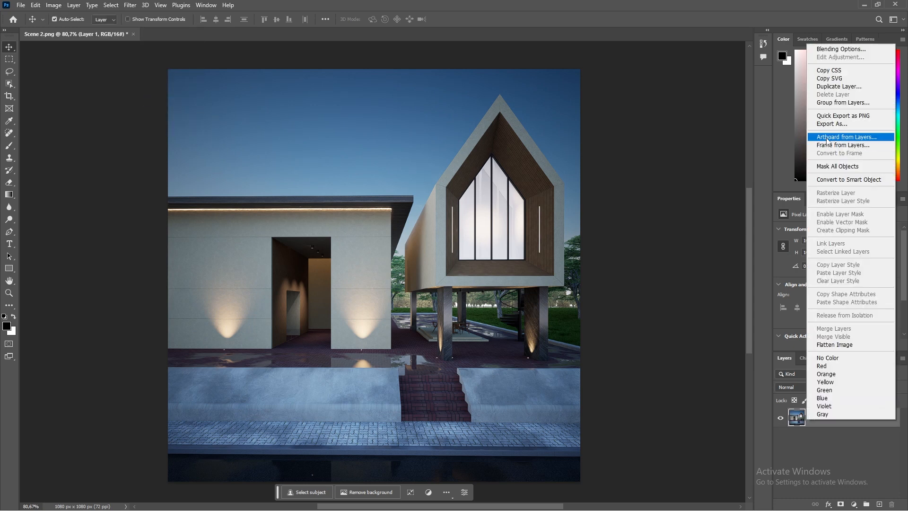
click(847, 179)
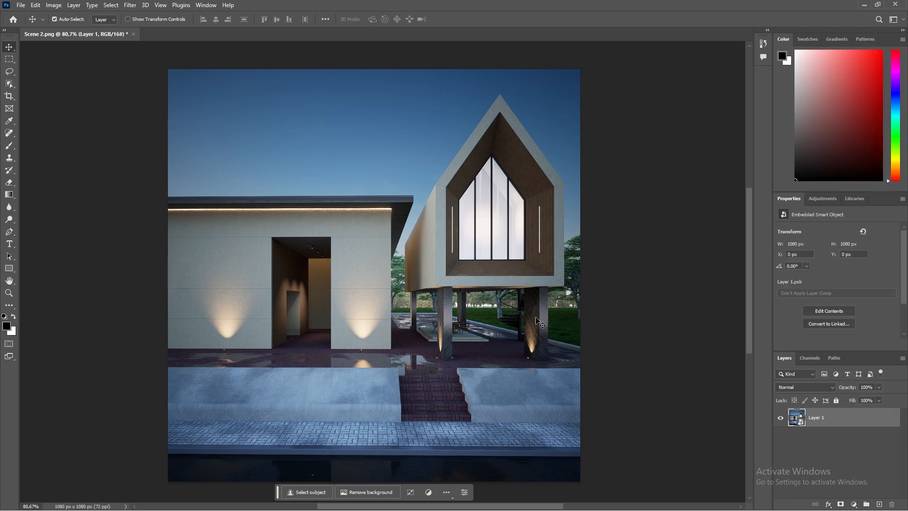
Step: Open SU_Scene 1(1).psd from the 4k output folder in Photoshop alongside Scene 2.png
double_click(297, 2)
click(223, 74)
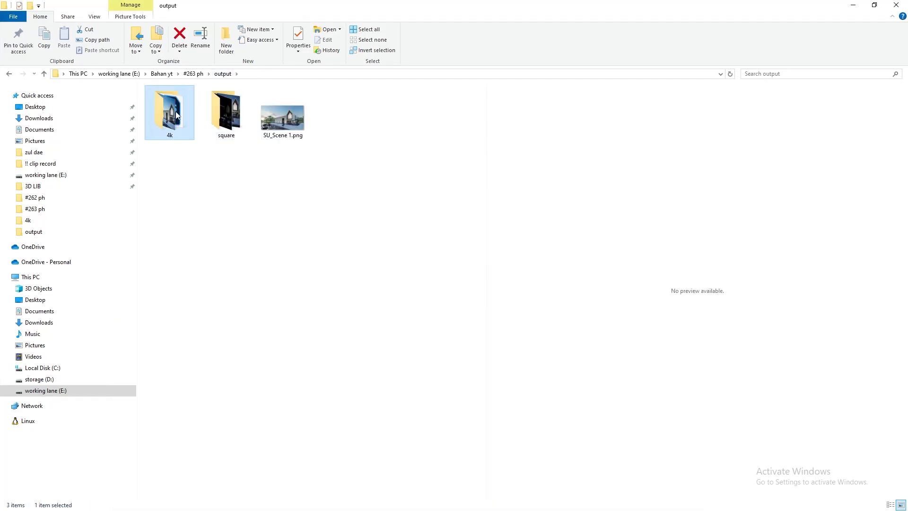
double_click(190, 130)
click(270, 131)
double_click(270, 130)
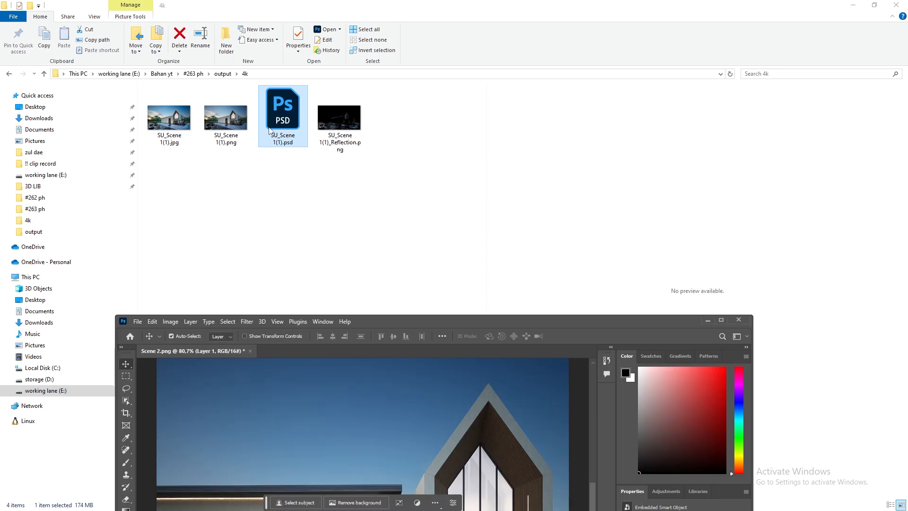
click(724, 324)
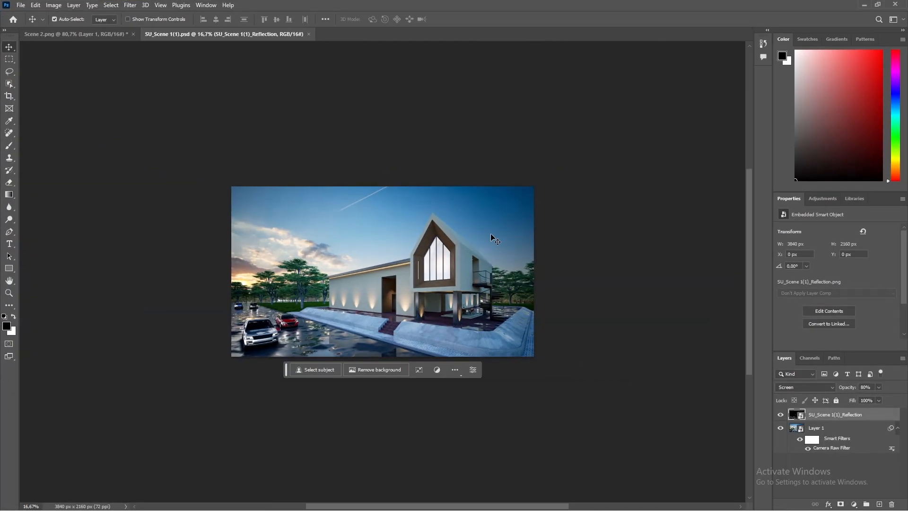
alt+scroll(387, 287, up, 2)
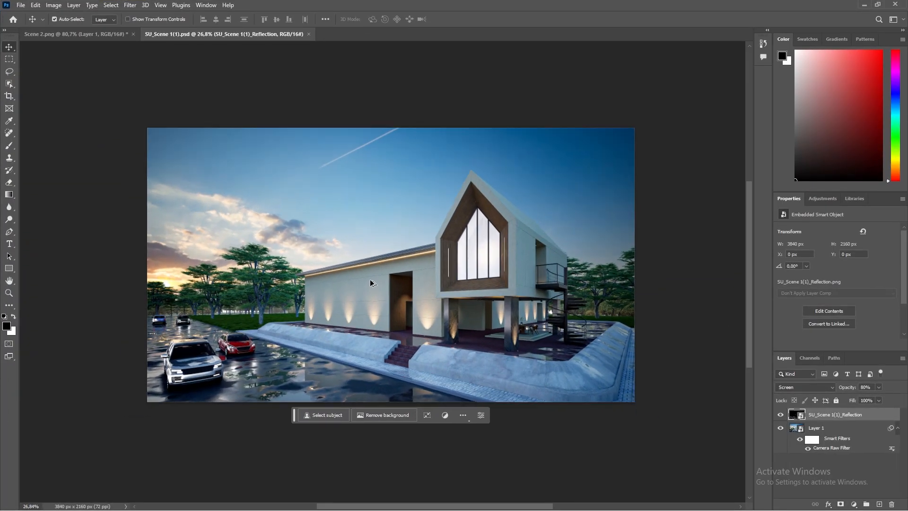
Step: Save the Camera Raw Filter settings of Layer 1 in SU_Scene 1(1).psd as 263.xmp in the #263 ph output folder
click(833, 451)
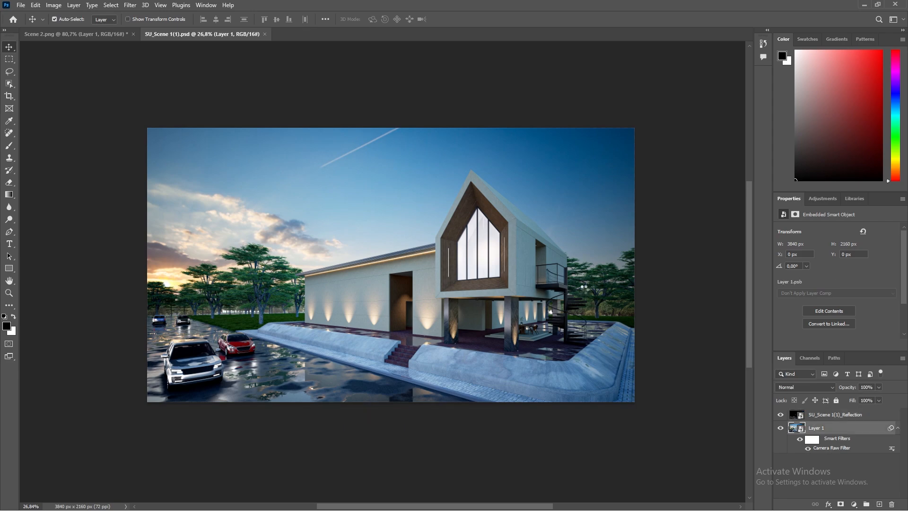
double_click(832, 448)
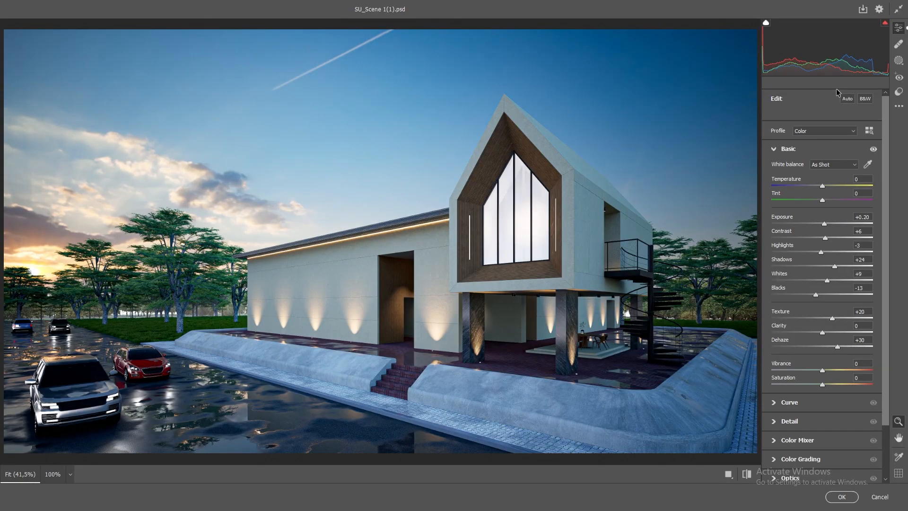
click(899, 109)
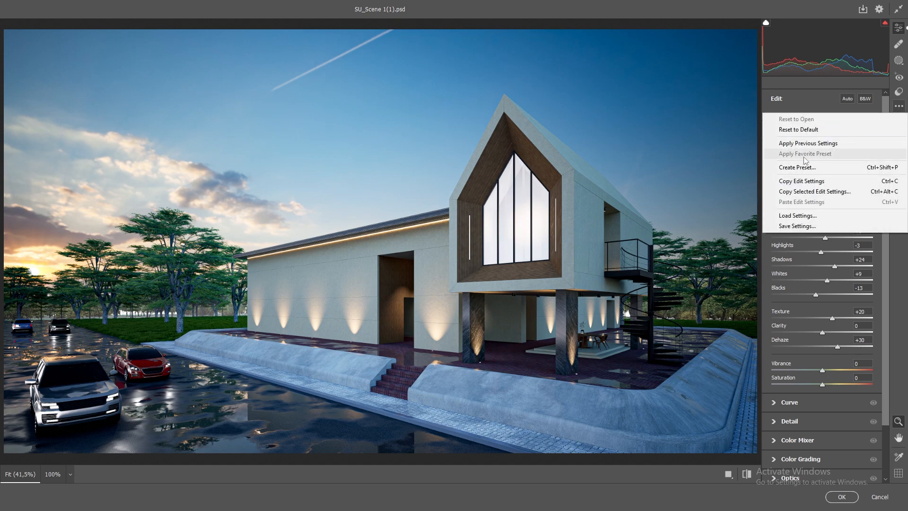
click(809, 227)
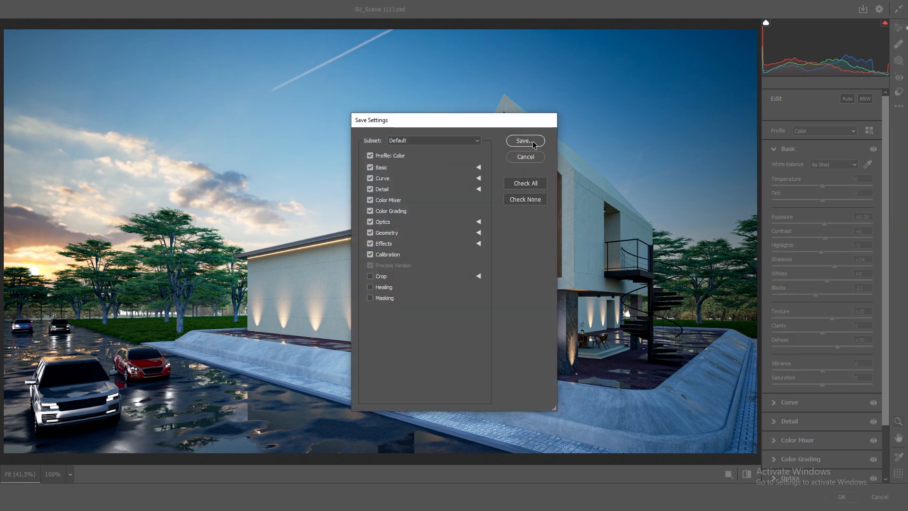
click(525, 141)
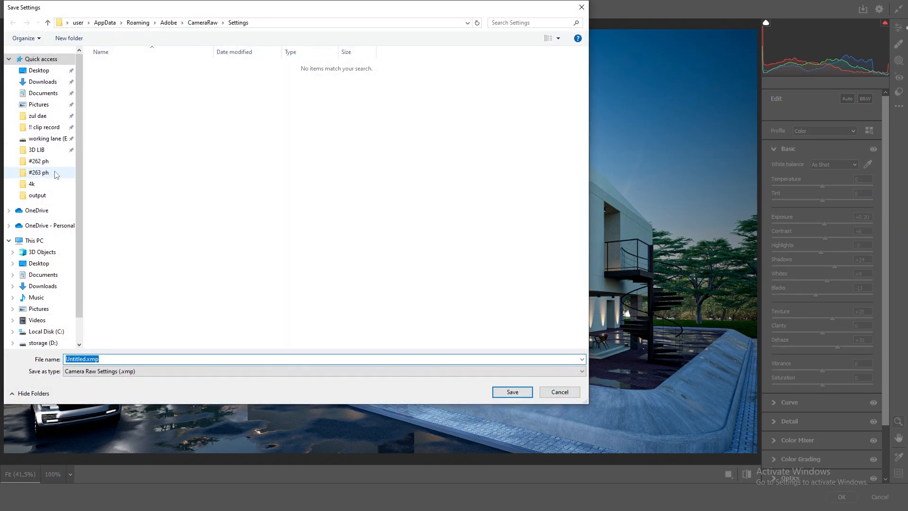
click(39, 172)
double_click(102, 63)
double_click(120, 358)
text(263)
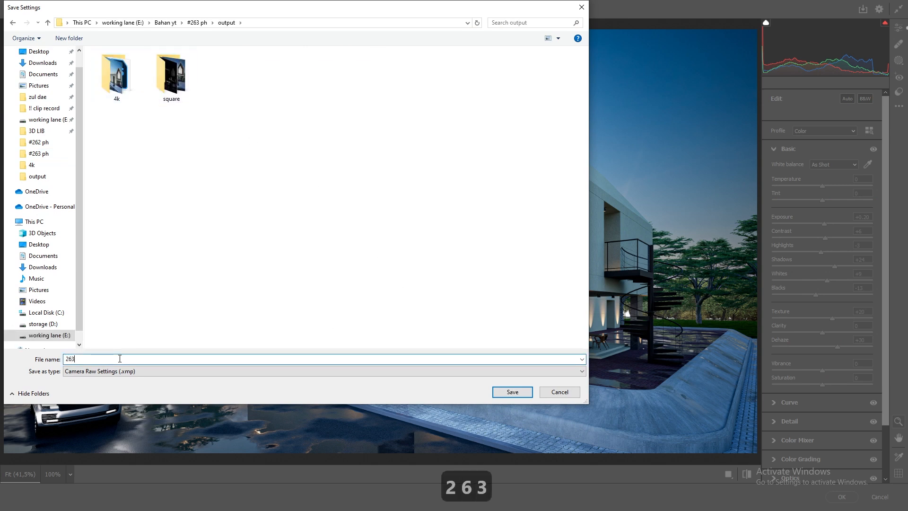
click(506, 393)
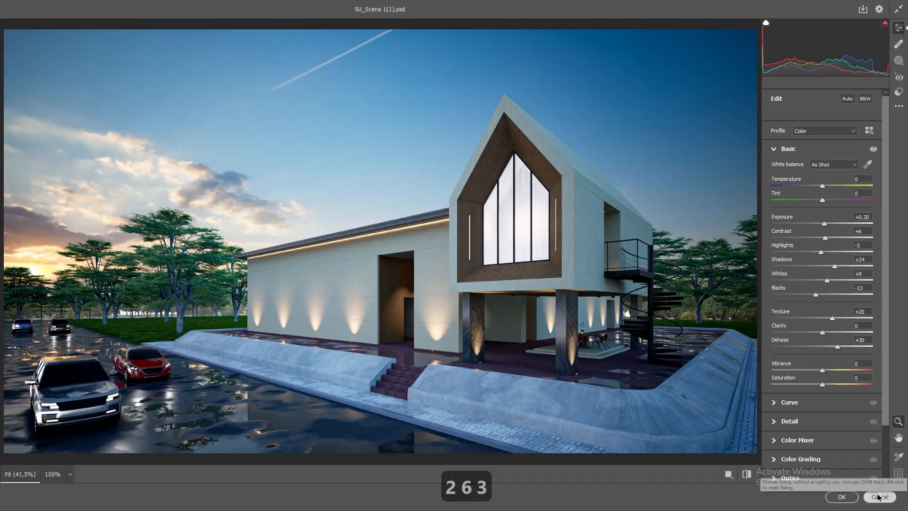
click(878, 497)
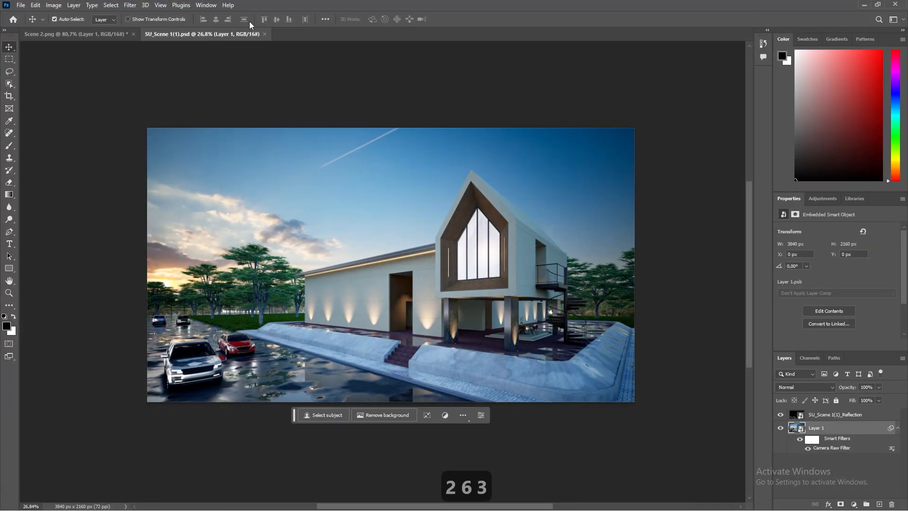
Step: Apply a Camera Raw Filter to Layer 1 of Scene 2.png using the settings loaded from the saved 263 file
click(71, 34)
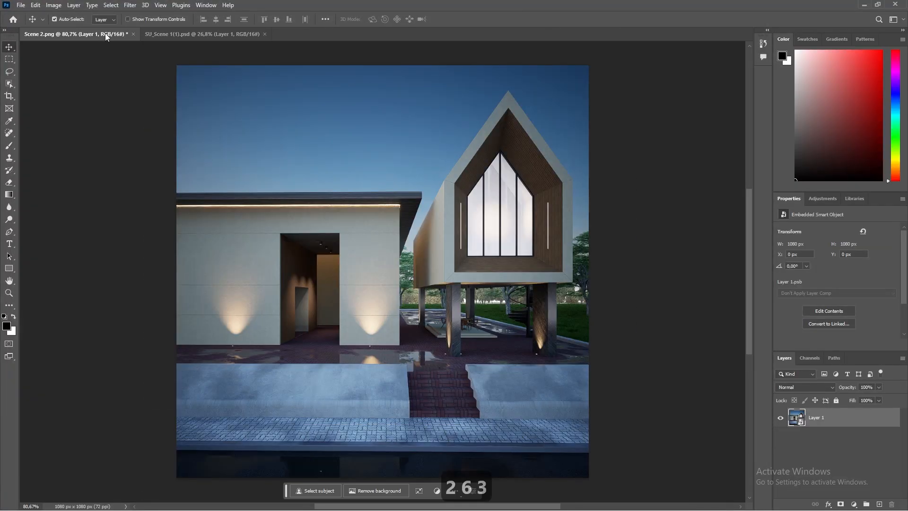
click(130, 5)
click(158, 72)
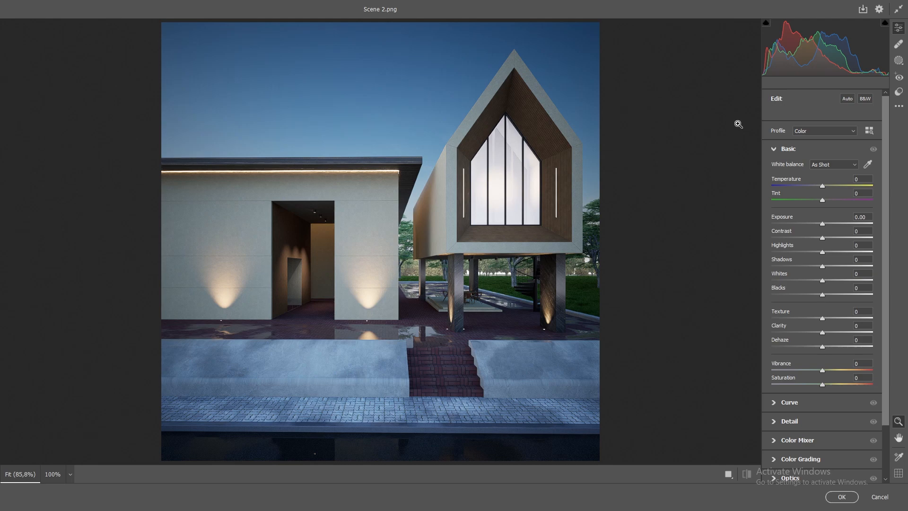
click(900, 106)
click(794, 209)
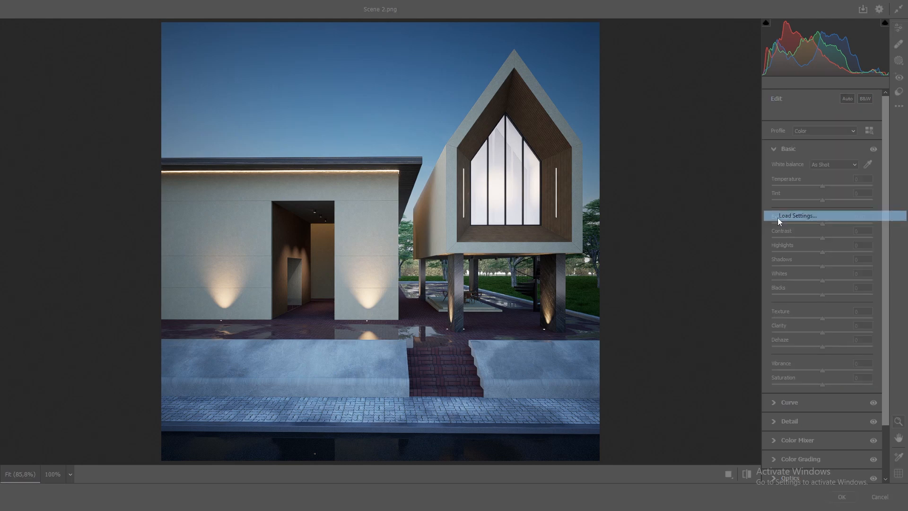
click(39, 173)
double_click(114, 64)
double_click(228, 98)
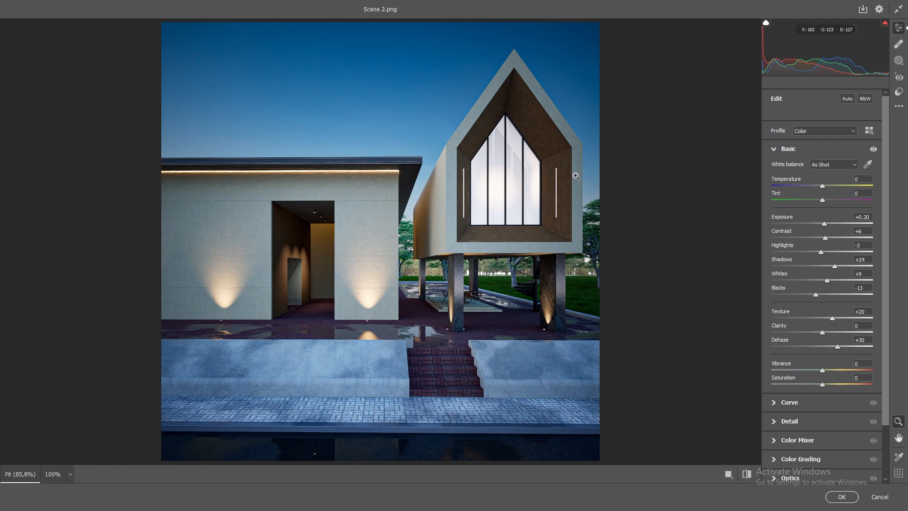
click(841, 497)
Step: Place the Scene 2_Reflection image into Scene 2.png above Layer 1, aligned exactly with the canvas
drag(536, 3, 473, 178)
click(221, 73)
double_click(226, 111)
key(super)
click(306, 504)
drag(227, 109, 331, 331)
click(761, 176)
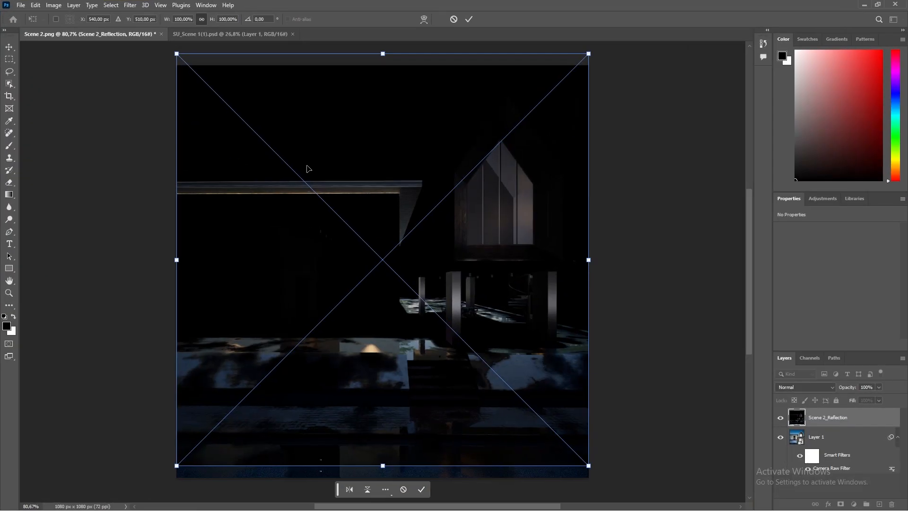
drag(511, 271, 511, 286)
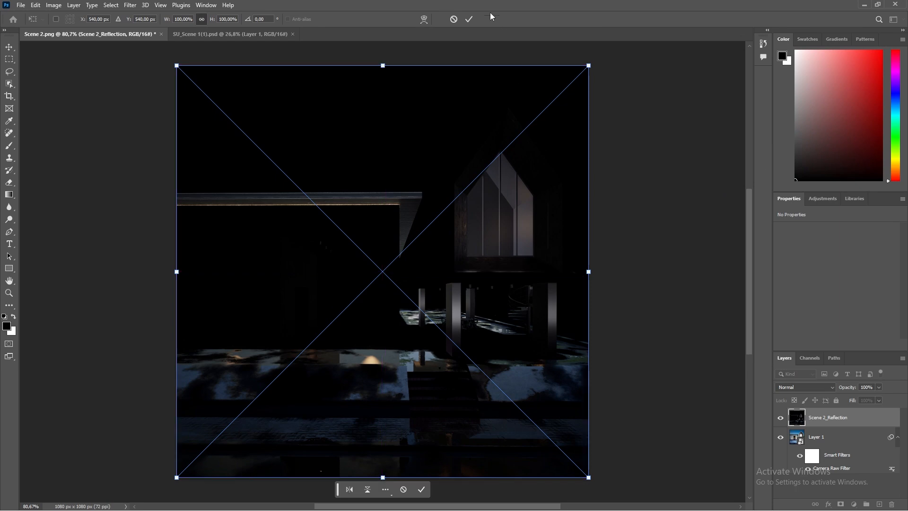
click(470, 19)
Step: Set the Scene 2_Reflection layer to Screen blending at 80% opacity, matching the reflection layer in SU_Scene 1(1).psd
key(ctrl+Tab)
click(827, 418)
key(ctrl+Tab)
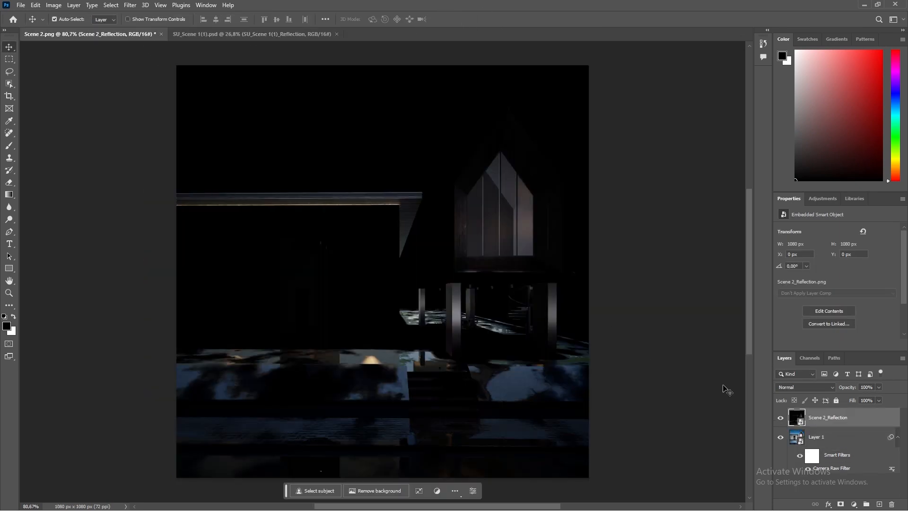
click(796, 389)
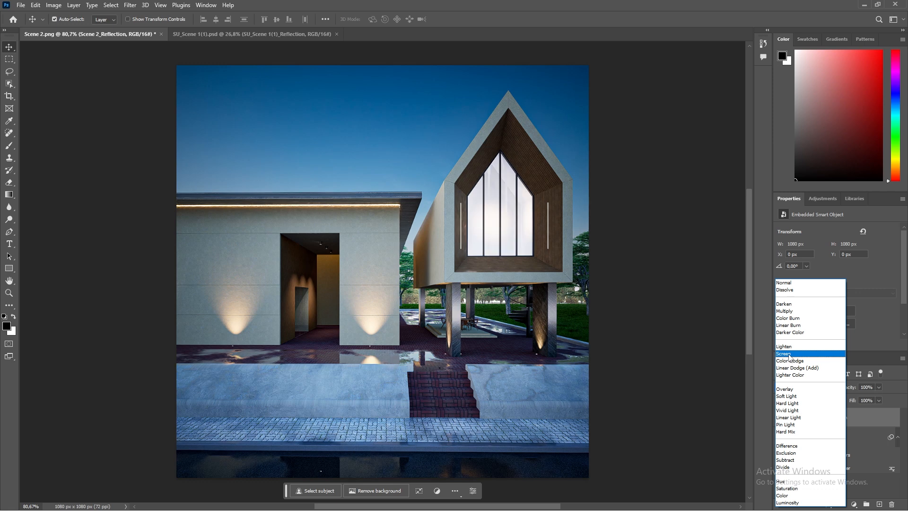
click(797, 362)
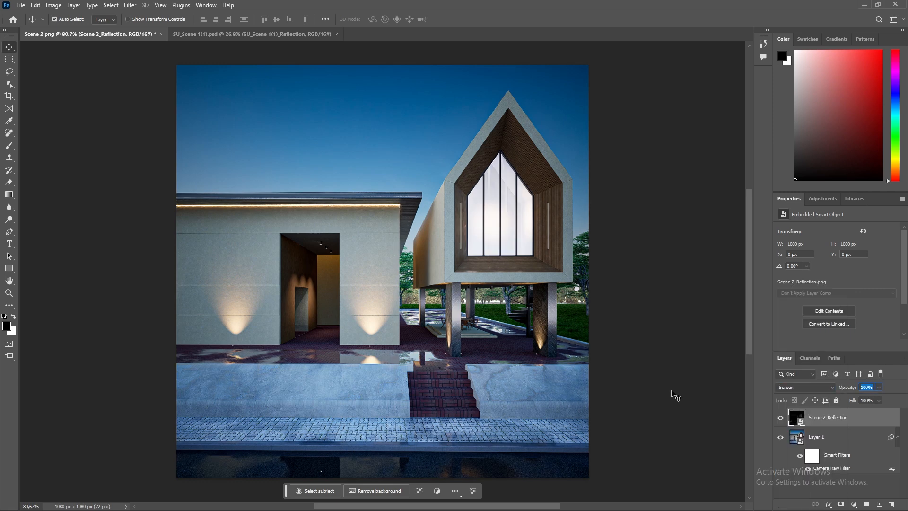
text(80)
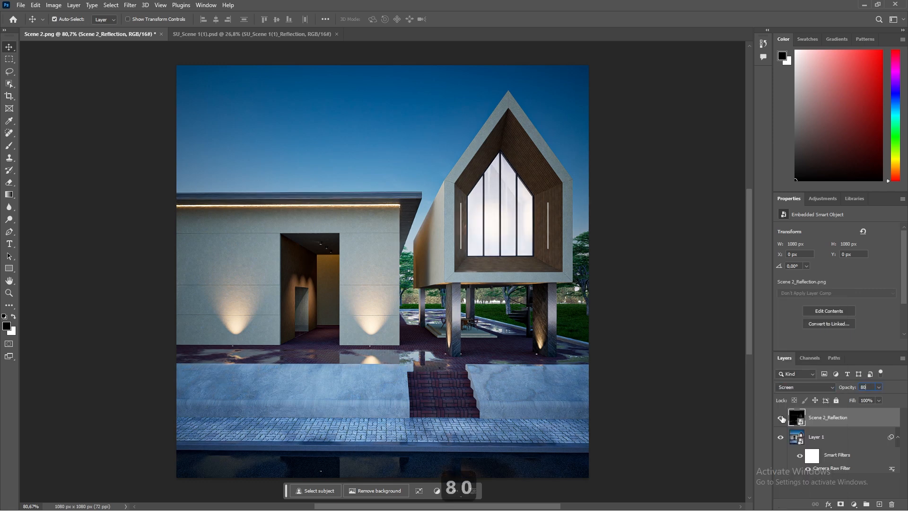
Step: Compare the image with and without the reflection layer and the smart filters by toggling their visibility
click(781, 418)
click(801, 457)
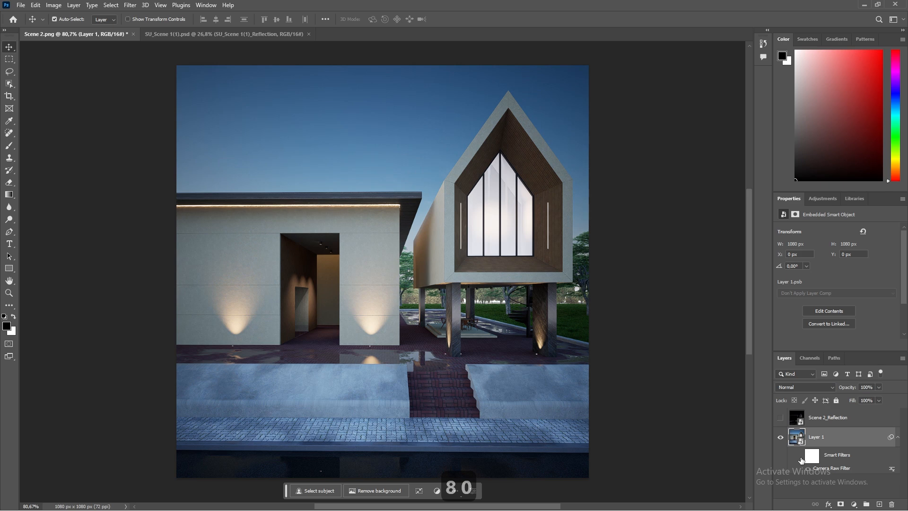
click(800, 457)
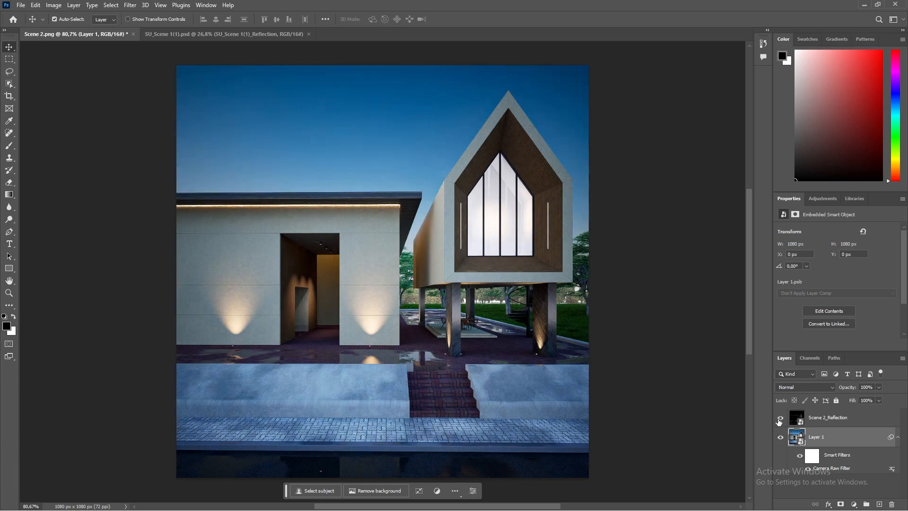
click(779, 420)
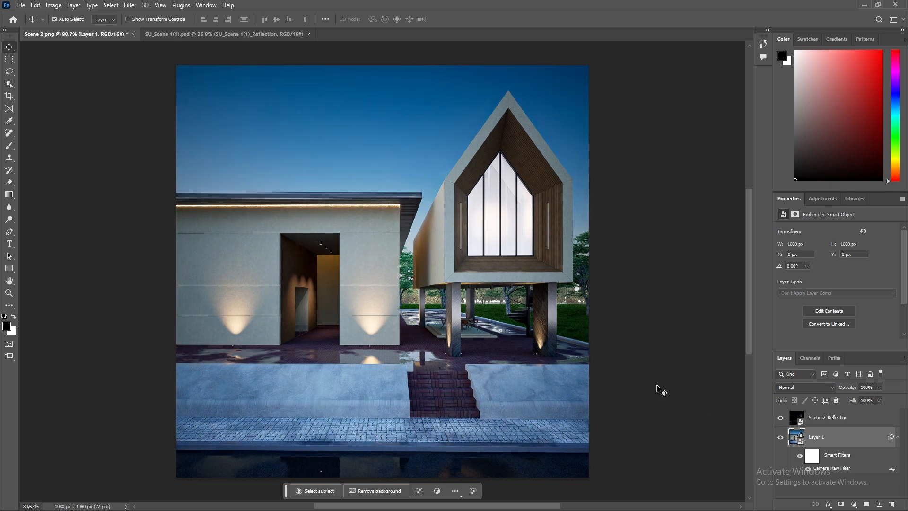
Step: Save the document as Scene 2.psd in the square folder inside the #263 ph output folder
click(21, 5)
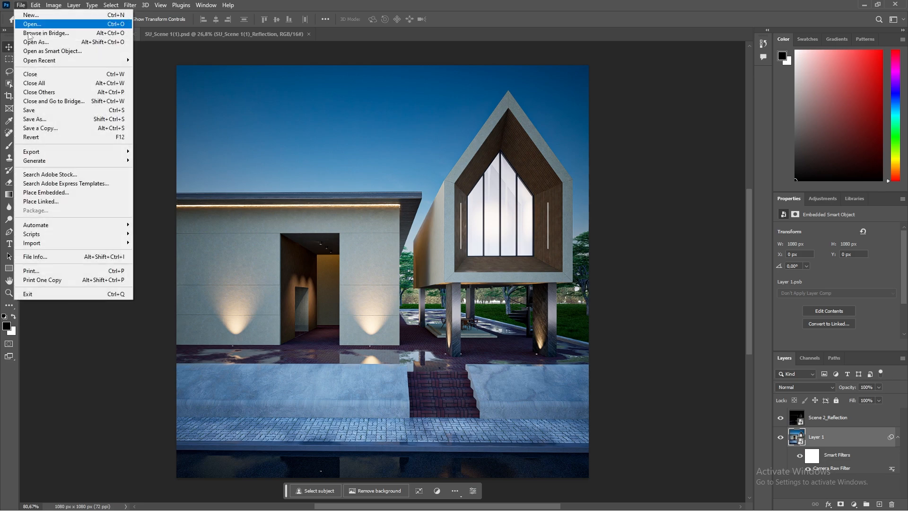
click(43, 116)
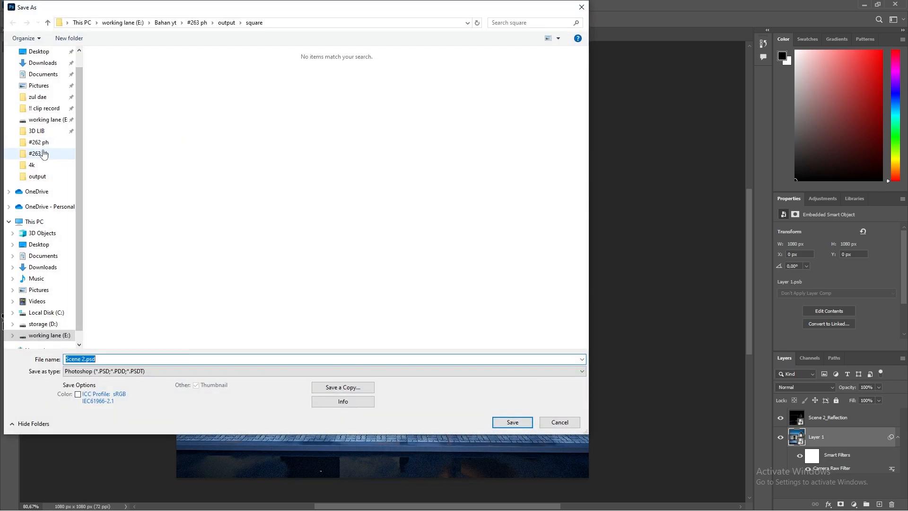
click(39, 153)
double_click(111, 65)
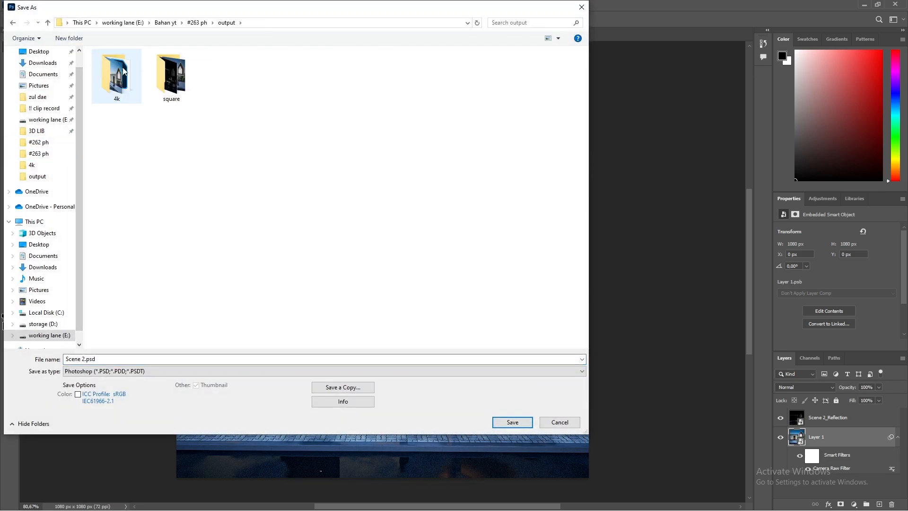
double_click(171, 77)
click(512, 422)
click(551, 142)
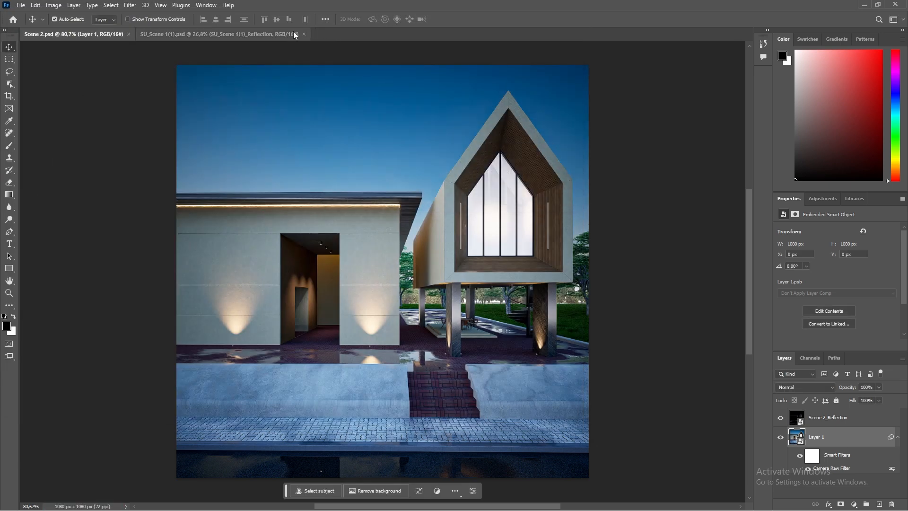
Step: Close SU_Scene 1(1).psd and export Scene 2 as a 1080 x 1080 px JPG at quality 7 into the square folder
click(337, 34)
click(21, 5)
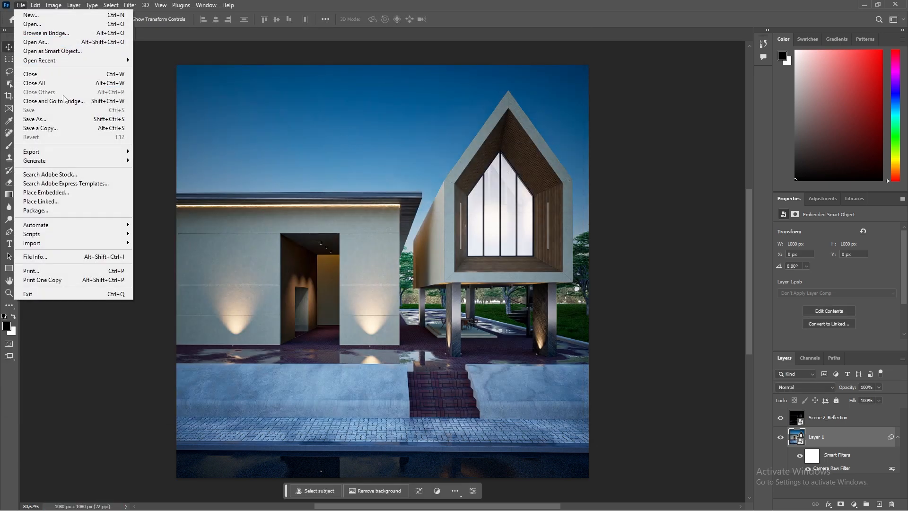
mouse_move(71, 151)
click(161, 161)
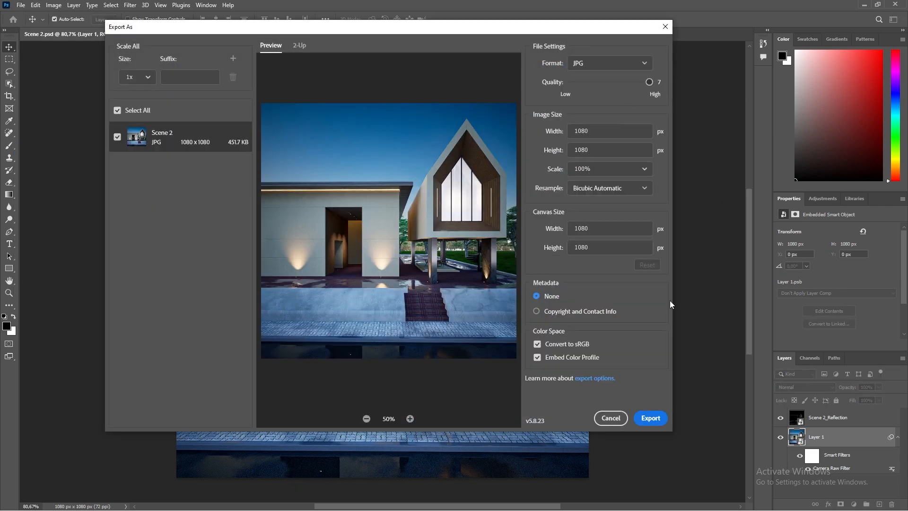
click(650, 419)
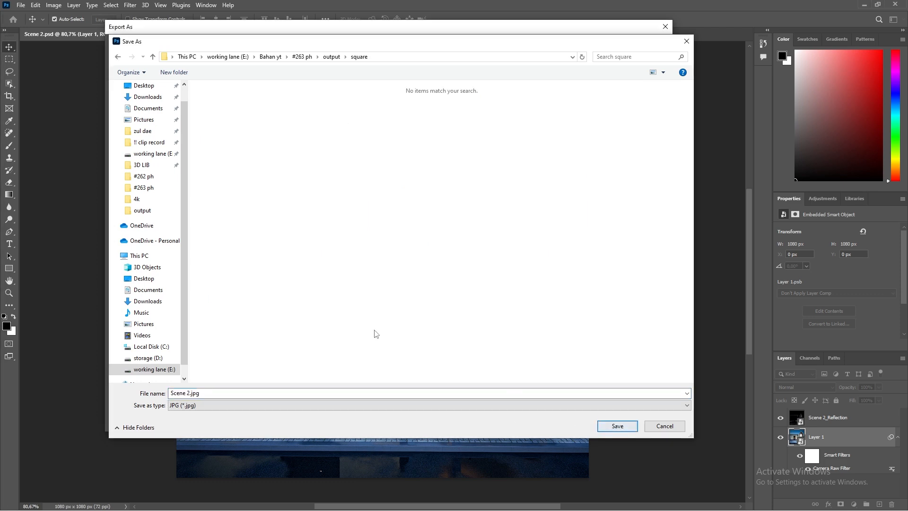
click(617, 426)
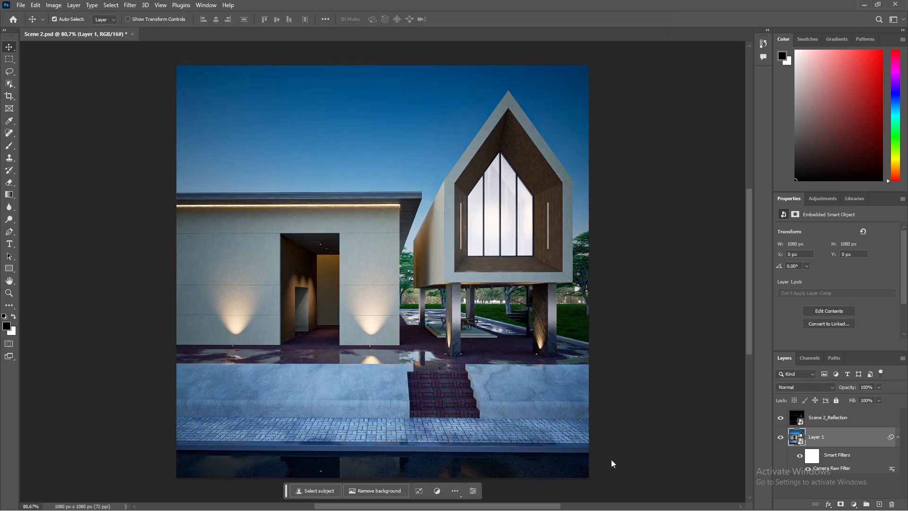
Step: Switch to D5 Render and leave the image render mode to return to the scene editing view
key(alt+Tab)
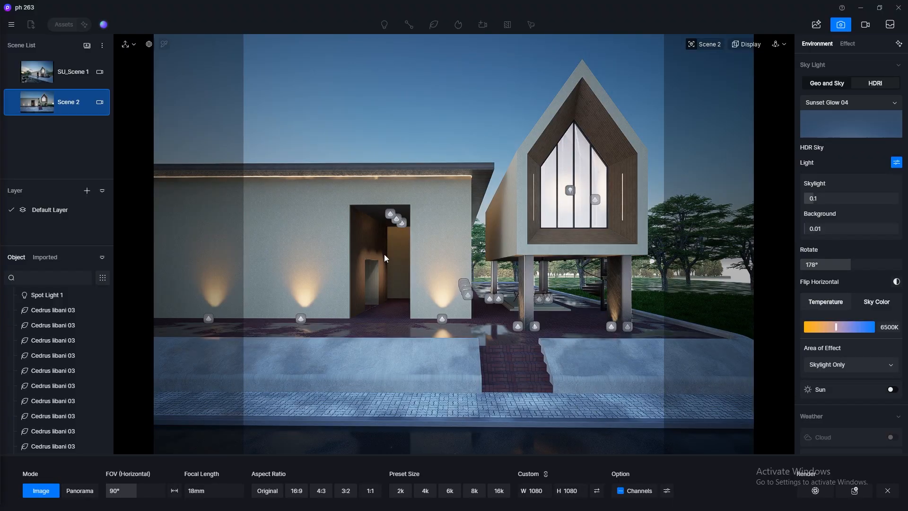
click(837, 26)
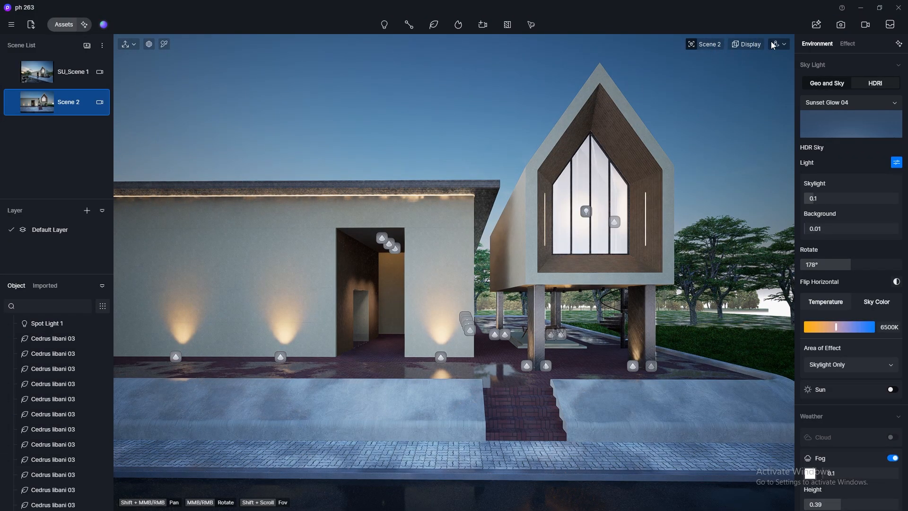
click(776, 45)
key(F8)
Step: Move the camera around the house to a corner view showing the gabled front and the side with the spiral staircase
middle_drag(456, 325, 229, 274)
scroll(323, 302, down, 5)
middle_drag(323, 302, 442, 294)
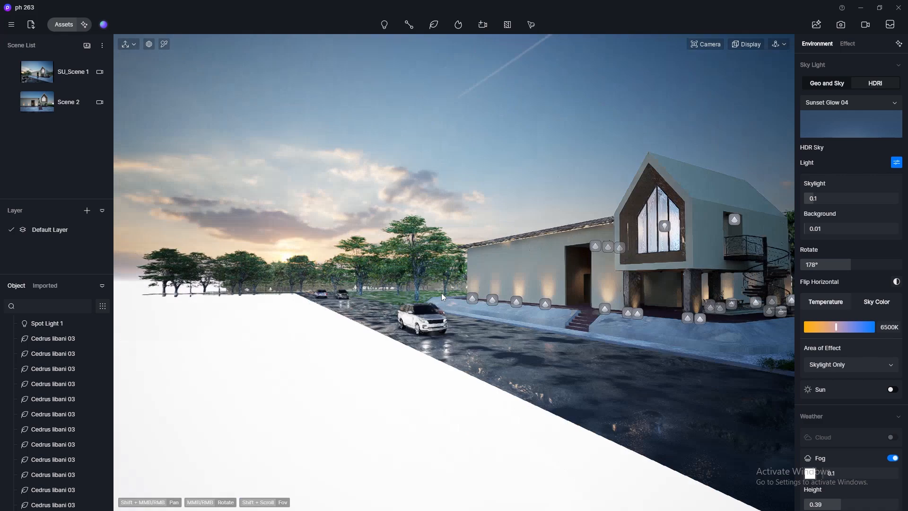
scroll(442, 293, down, 4)
scroll(535, 271, up, 8)
middle_drag(575, 302, 444, 274)
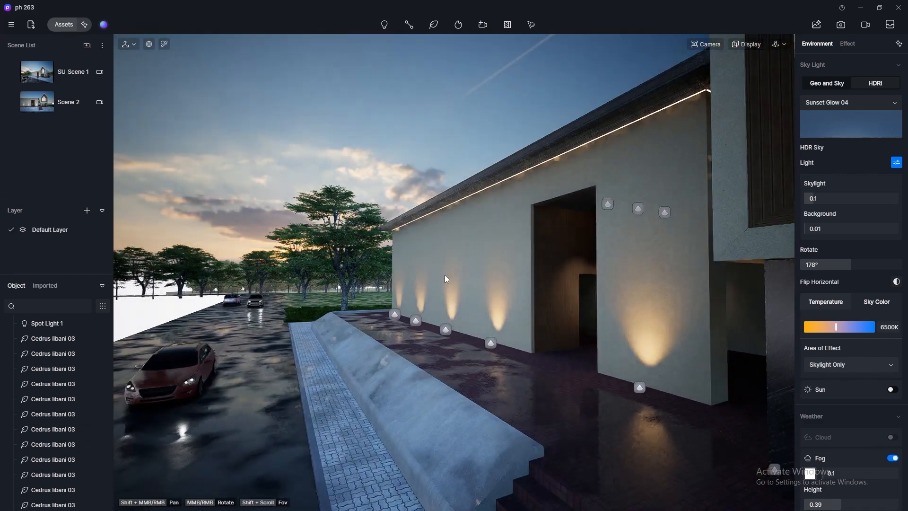
scroll(476, 325, down, 5)
shift+middle_drag(704, 309, 438, 282)
scroll(615, 297, up, 4)
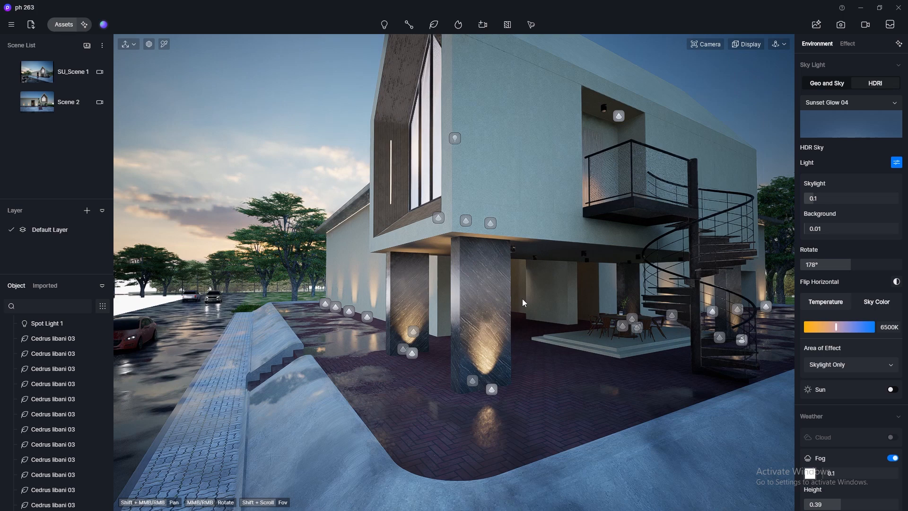
scroll(535, 279, down, 5)
scroll(537, 277, up, 5)
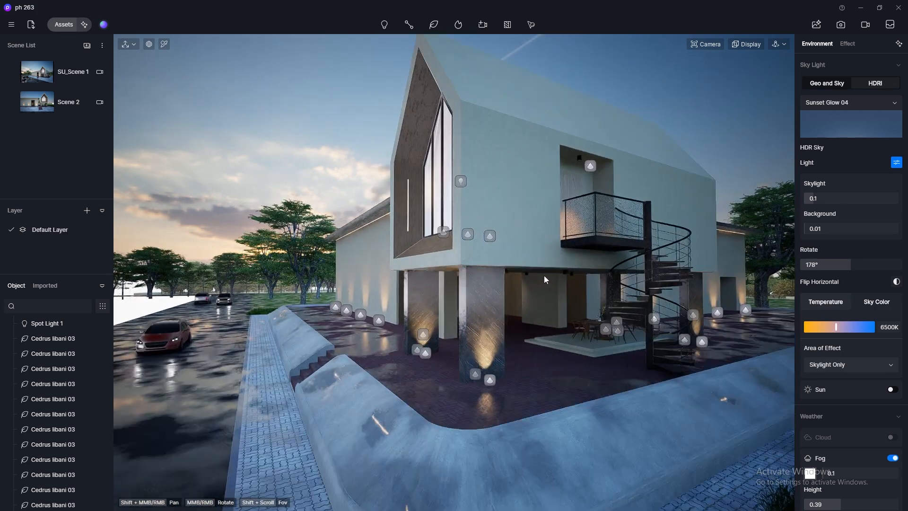
scroll(544, 275, down, 2)
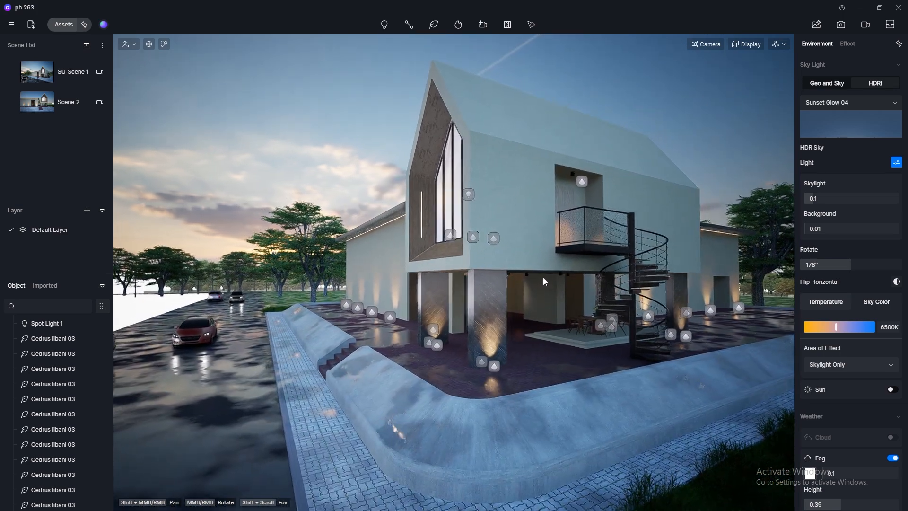
scroll(546, 275, up, 3)
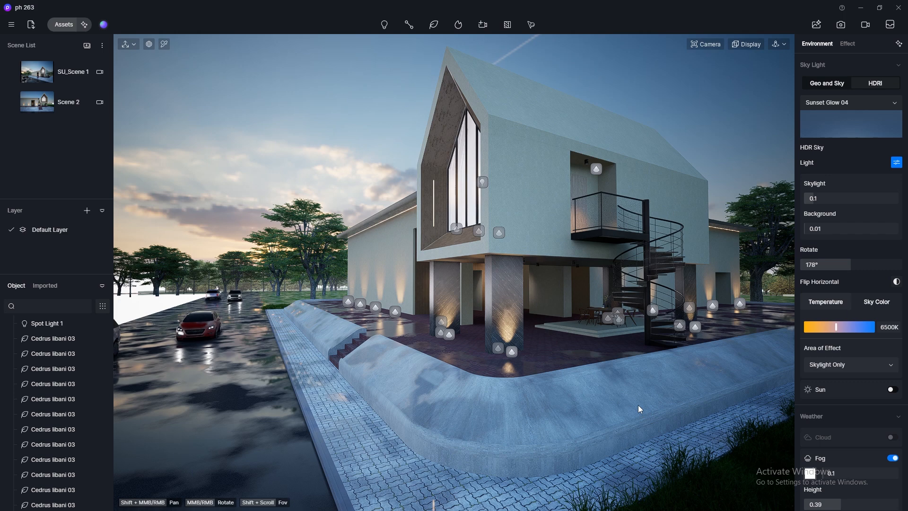
Step: Refine the corner view so the camera faces more of the staircase side while keeping the gabled front in frame
click(529, 225)
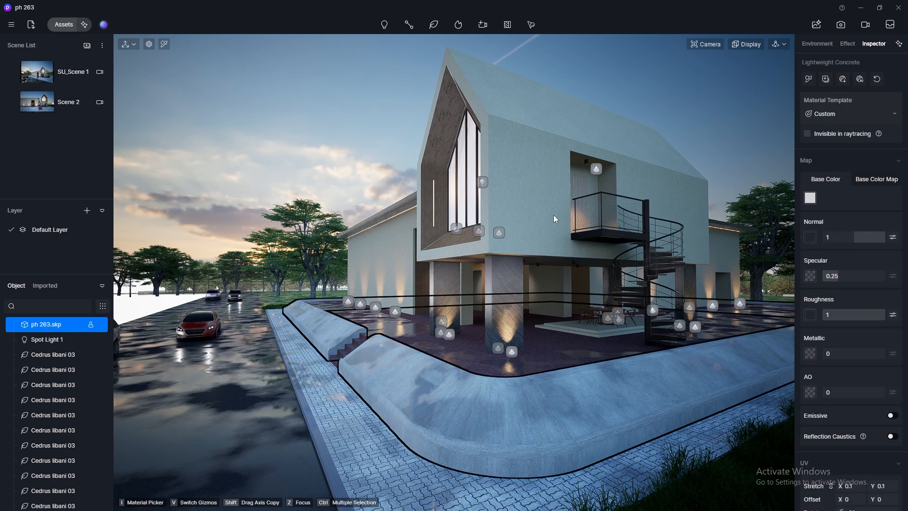
scroll(500, 216, up, 2)
mouse_move(500, 217)
middle_down()
mouse_move(448, 214)
mouse_move(505, 227)
mouse_move(504, 211)
mouse_move(504, 224)
middle_up()
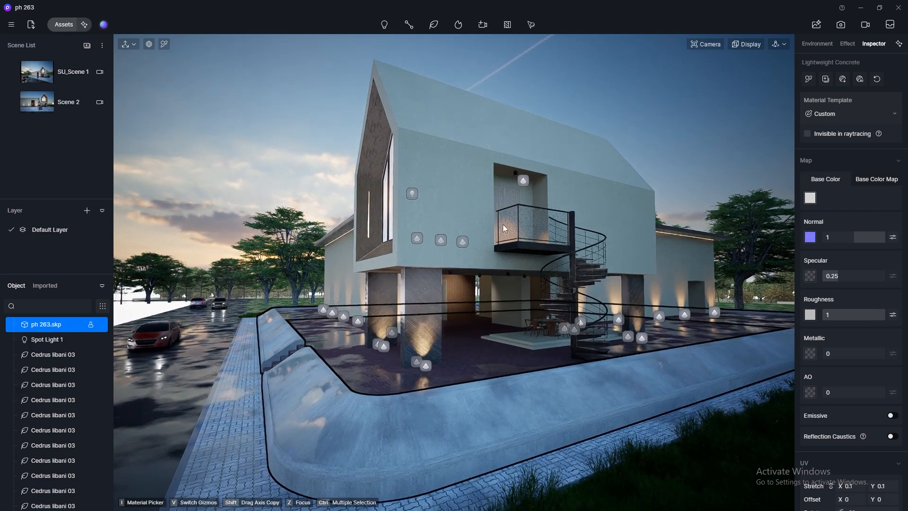
scroll(504, 224, down, 1)
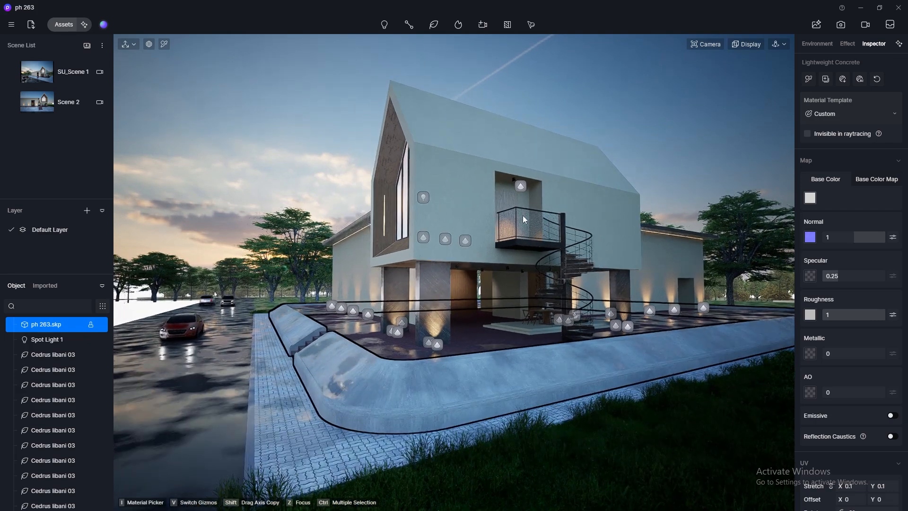
scroll(524, 215, up, 1)
mouse_move(523, 215)
middle_down()
mouse_move(383, 218)
mouse_move(557, 214)
mouse_move(519, 213)
mouse_move(528, 207)
mouse_move(529, 231)
middle_up()
scroll(535, 217, up, 1)
scroll(535, 216, up, 1)
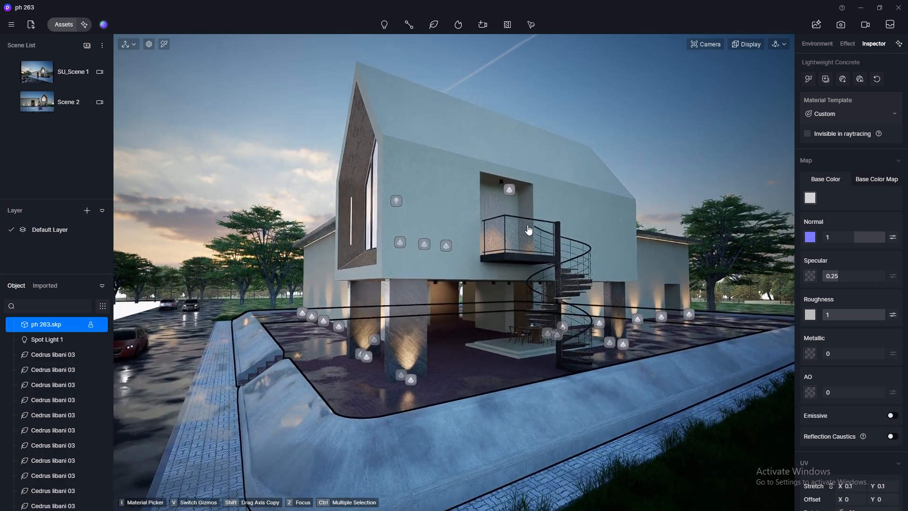
Step: Enter the image render mode and set the aspect ratio to 1:1
click(841, 25)
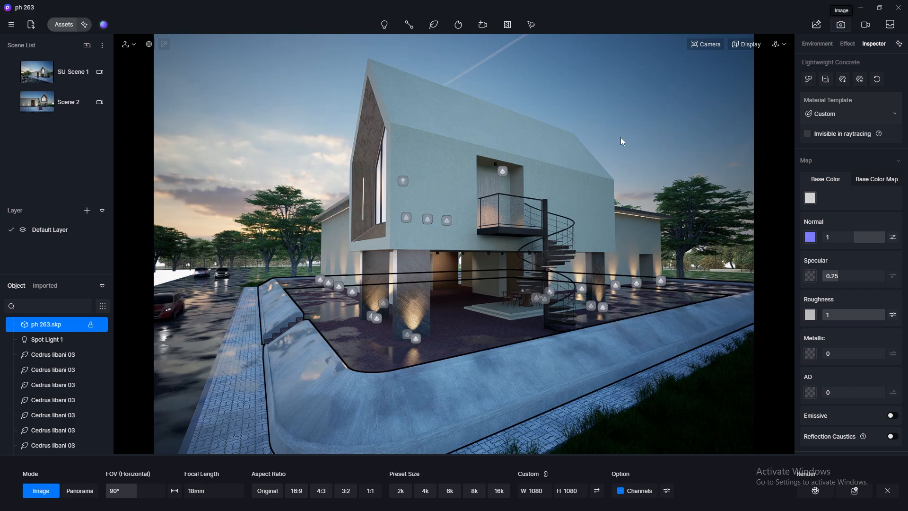
click(370, 492)
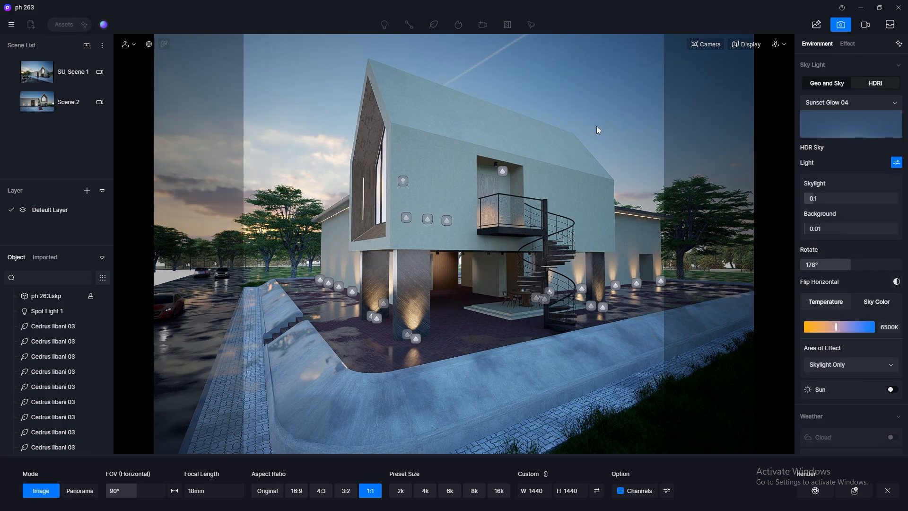
key(d)
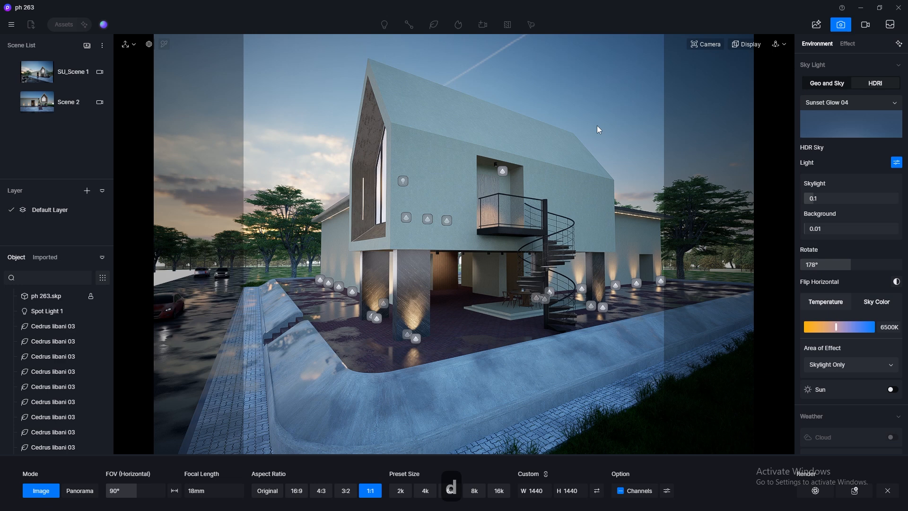
click(777, 44)
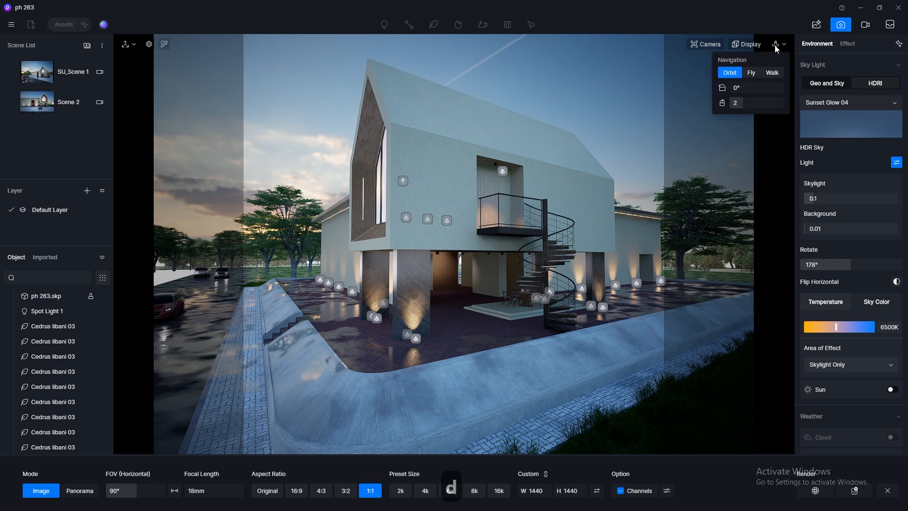
click(771, 73)
click(710, 44)
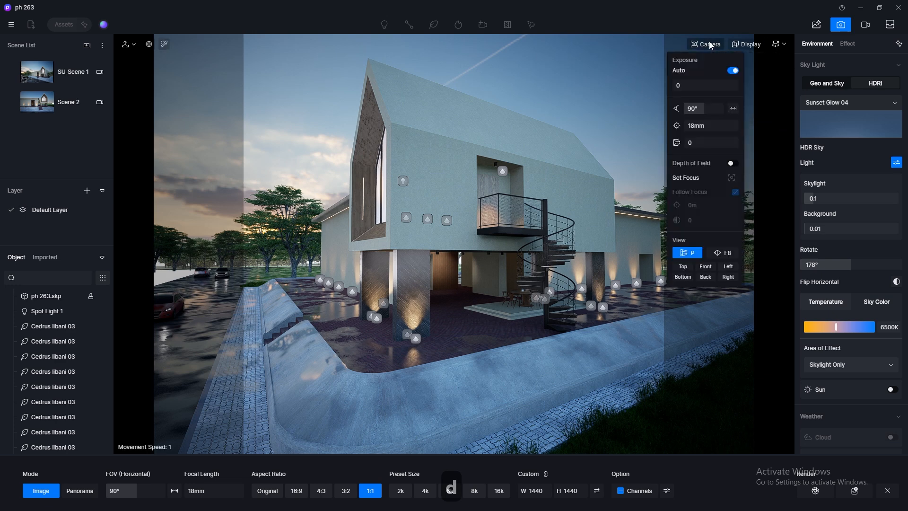
click(711, 45)
click(777, 45)
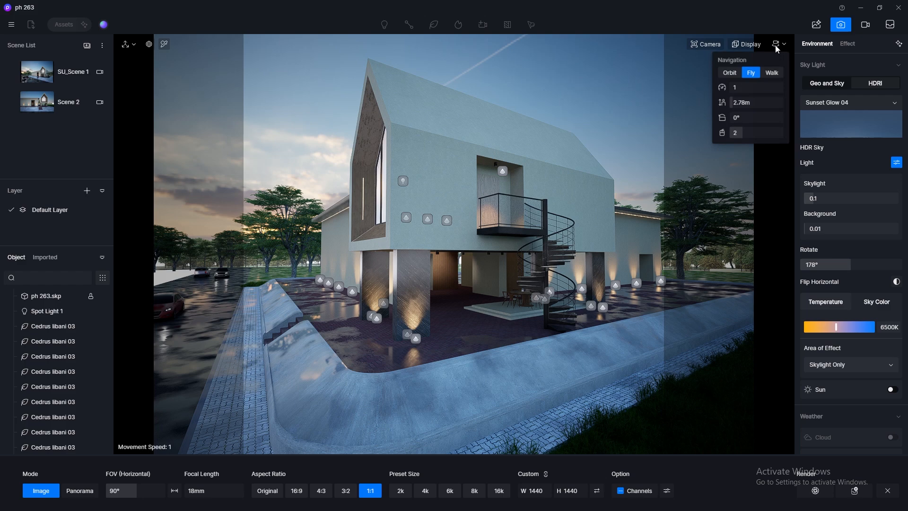
click(730, 74)
Step: Orbit the camera to a slightly lower angle on the house and show the rule-of-thirds grid overlay
right_drag(404, 192, 399, 164)
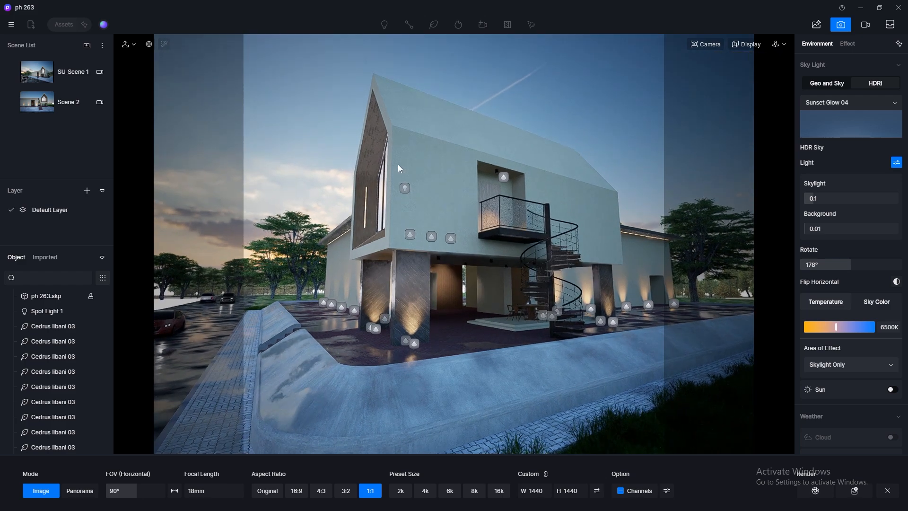
middle_drag(396, 151, 411, 156)
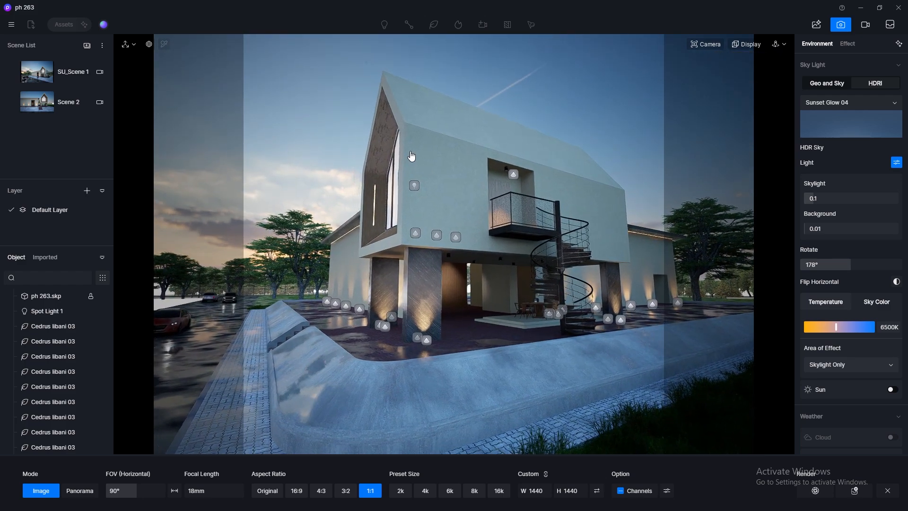
click(752, 47)
click(778, 75)
middle_drag(571, 160, 572, 160)
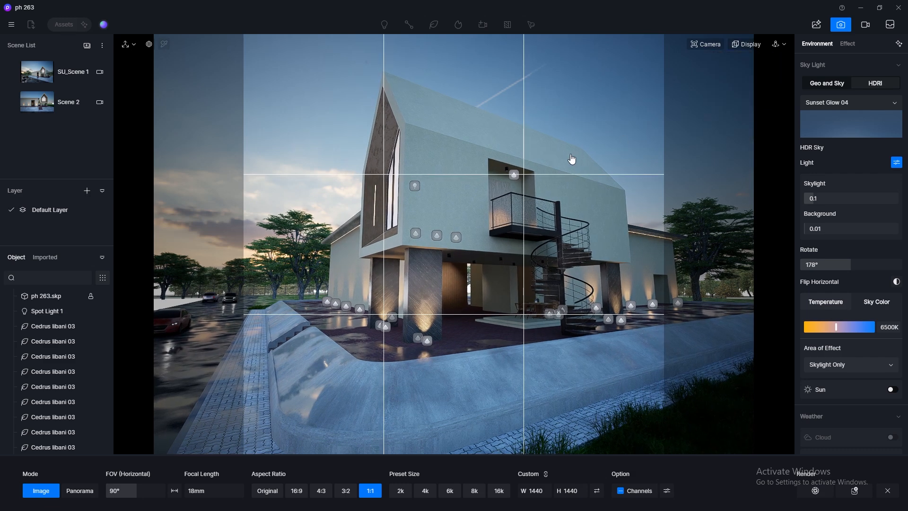
Step: Switch navigation to Fly and reposition the camera to fit the whole house within the square frame using the grid
click(784, 46)
click(752, 73)
mouse_move(575, 158)
right_down()
mouse_move(601, 157)
mouse_move(583, 163)
mouse_move(595, 150)
right_up()
key(a)
key(s)
key(s)
key(s)
key(s)
key(s)
key(s)
key(s)
key(s)
key(s)
key(s)
key(s)
key(s)
key(s)
key(s)
key(s)
key(s)
key(s)
key(s)
key(s)
key(s)
key(w)
key(q)
key(q)
key(q)
key(e)
key(s)
key(a)
key(d)
key(w)
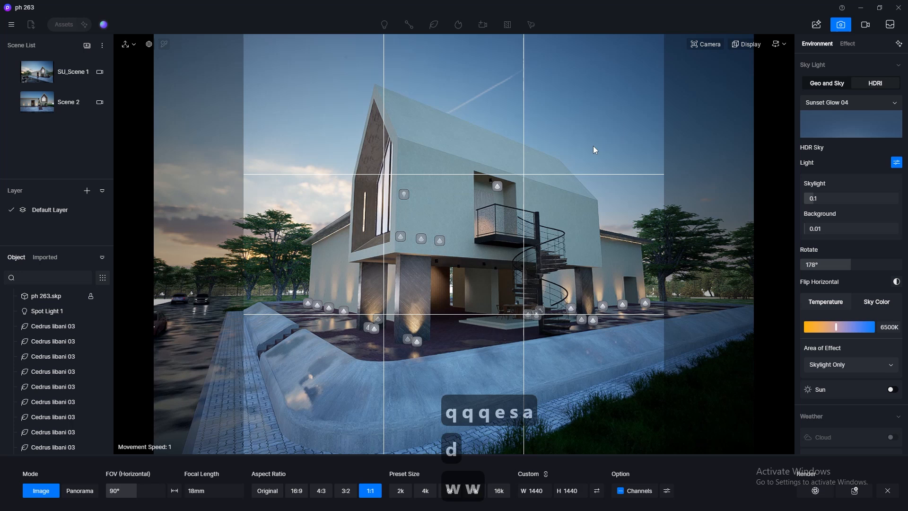
key(a)
key(s)
key(d)
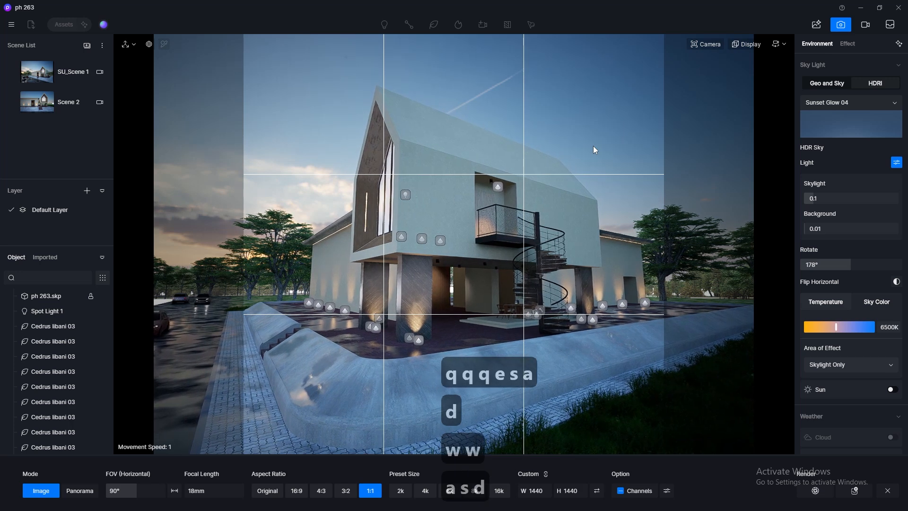
key(s)
key(d)
key(q)
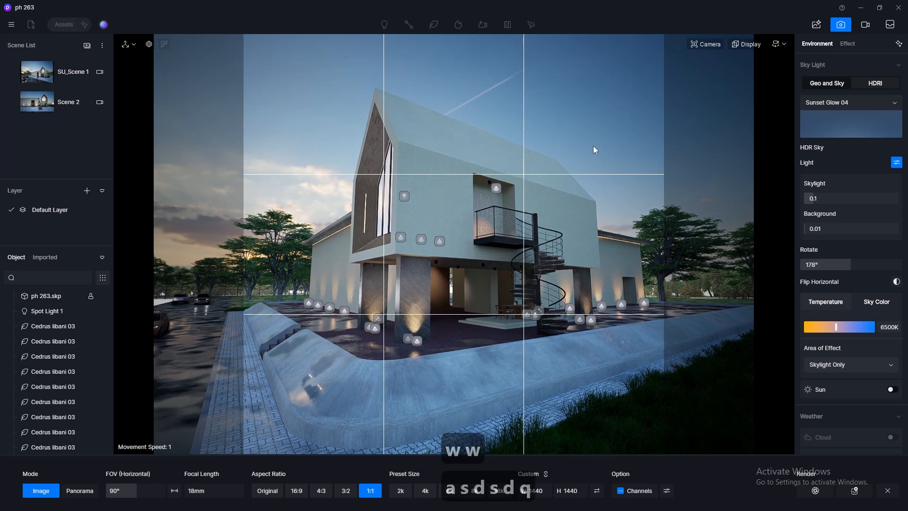
key(a)
key(d)
Step: Switch the camera to two-point perspective and fine-tune the camera height
click(718, 48)
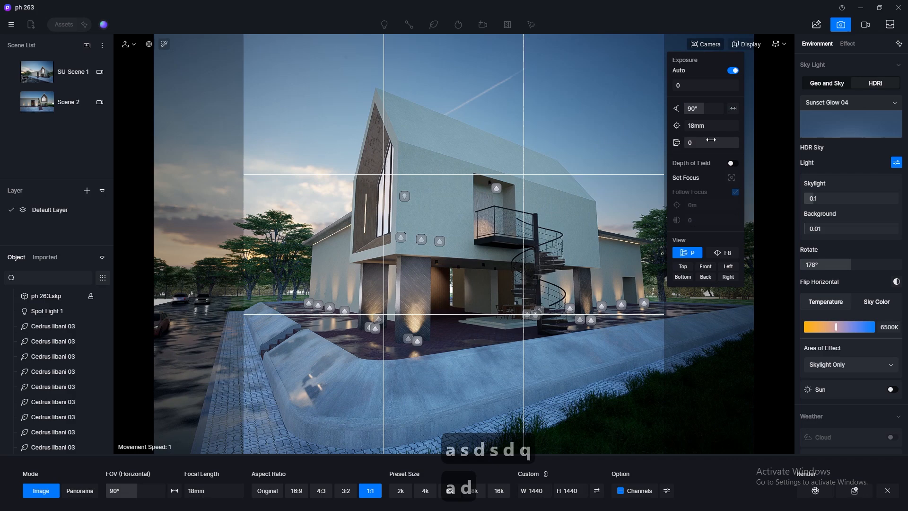
click(727, 254)
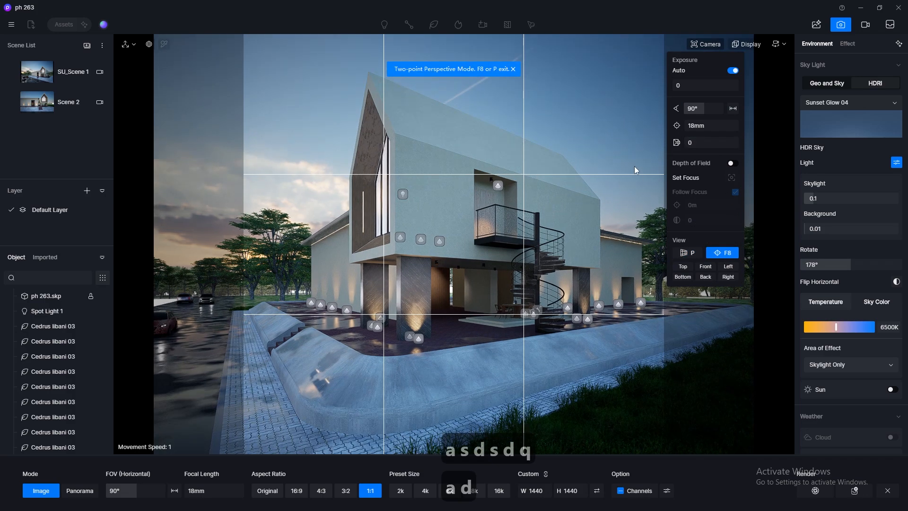
key(q)
key(q)
key(q)
key(q)
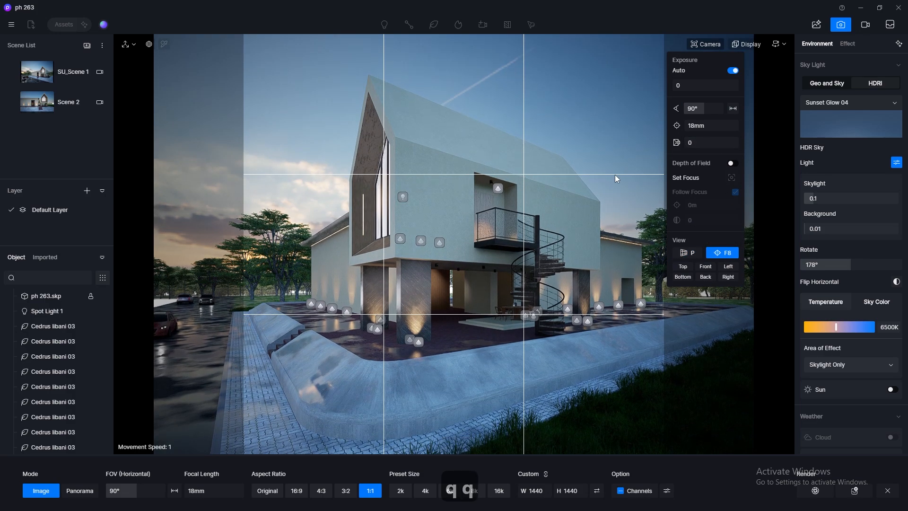
key(e)
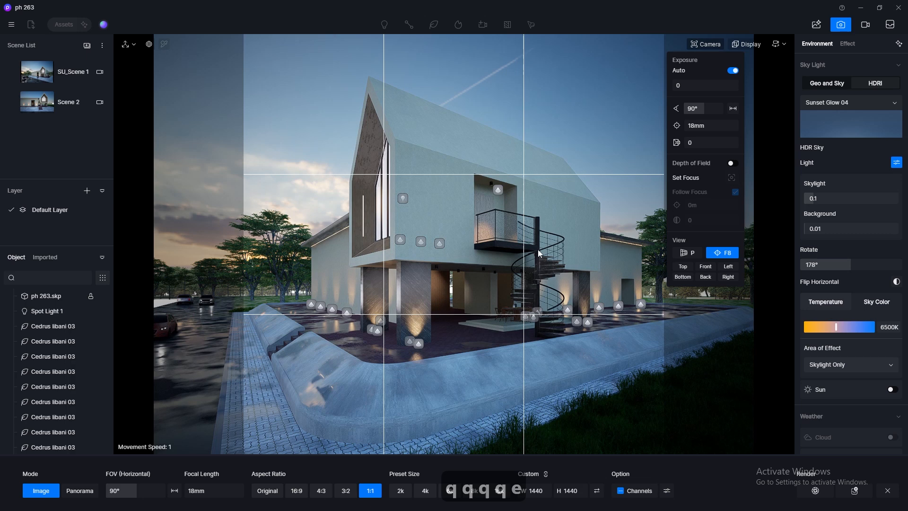
Step: Turn the camera slightly to adjust the framing and hide the rule-of-thirds grid overlay
click(541, 248)
right_drag(538, 248, 536, 248)
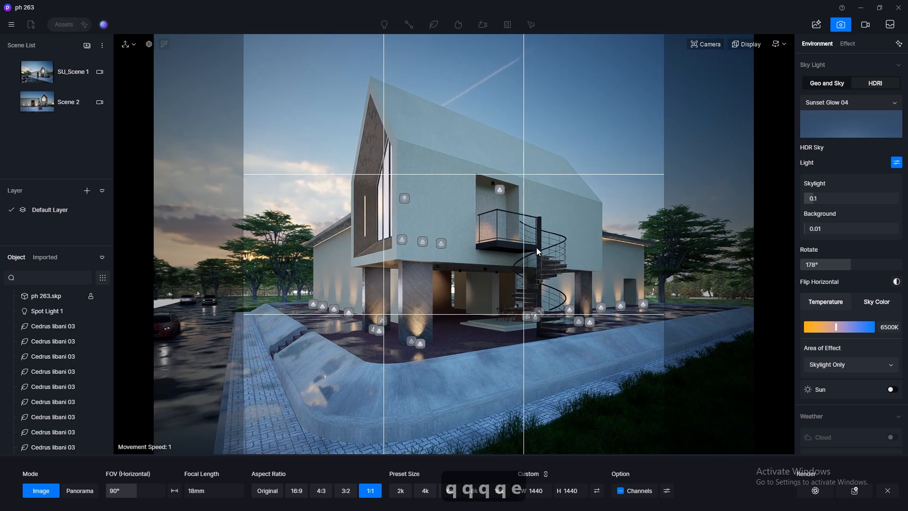
click(758, 45)
click(774, 73)
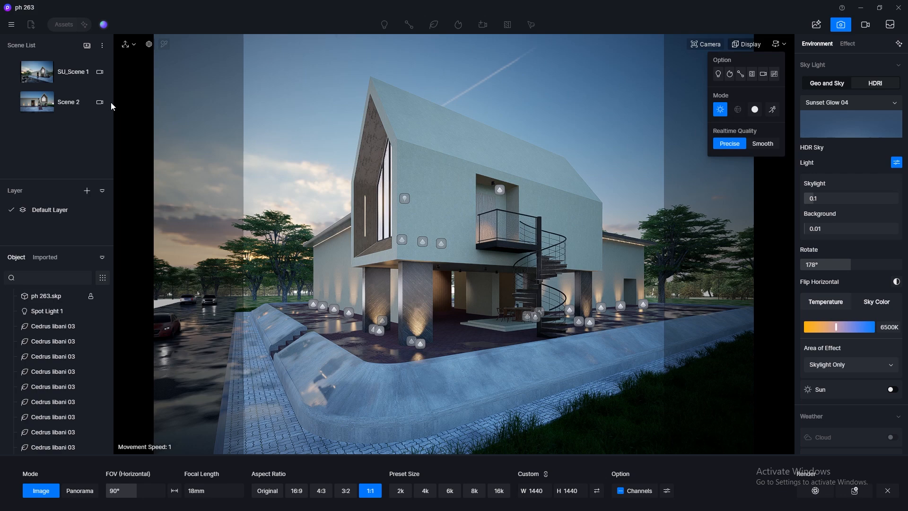
Step: Add the current view to the scene list as a new scene and save the project
click(87, 45)
click(11, 25)
mouse_move(19, 43)
click(125, 94)
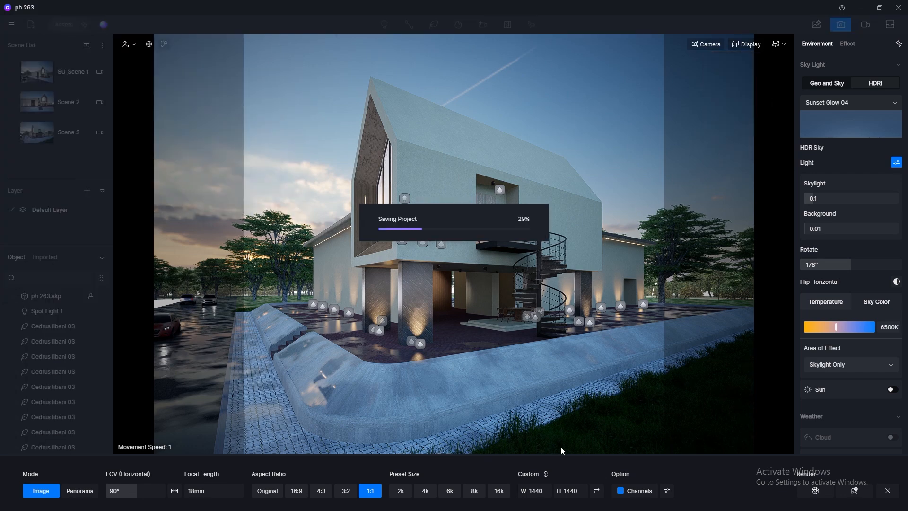
Step: Set the custom output size to 1080 x 1080 and render the image with the Reflection channel and AI Enhancer enabled
click(578, 486)
text(1080)
key(Return)
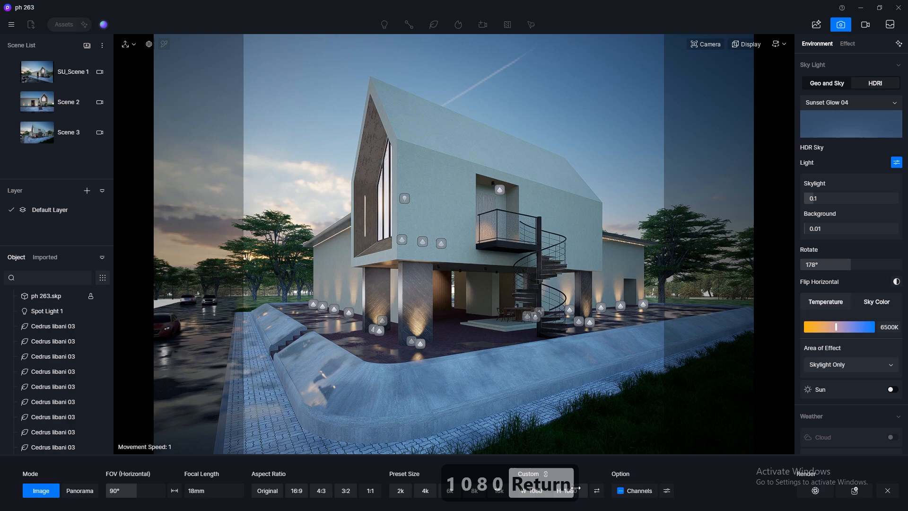
click(667, 491)
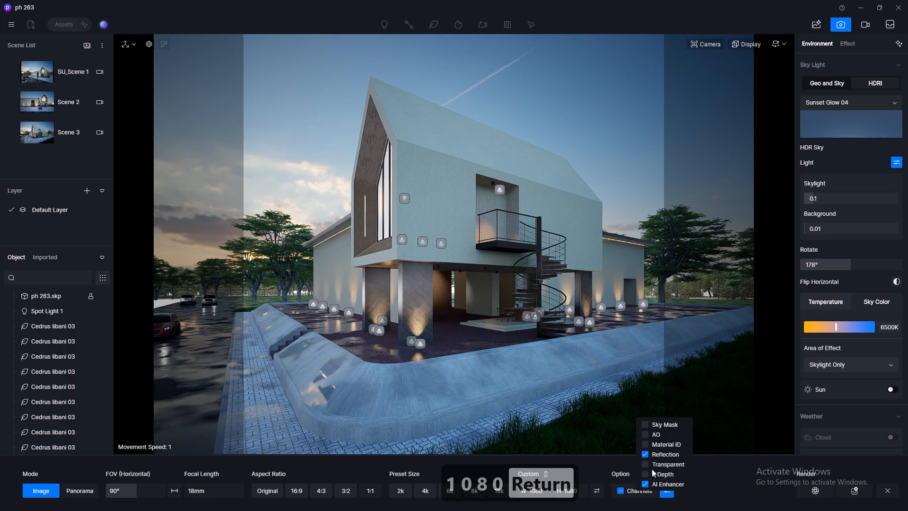
click(815, 490)
click(486, 312)
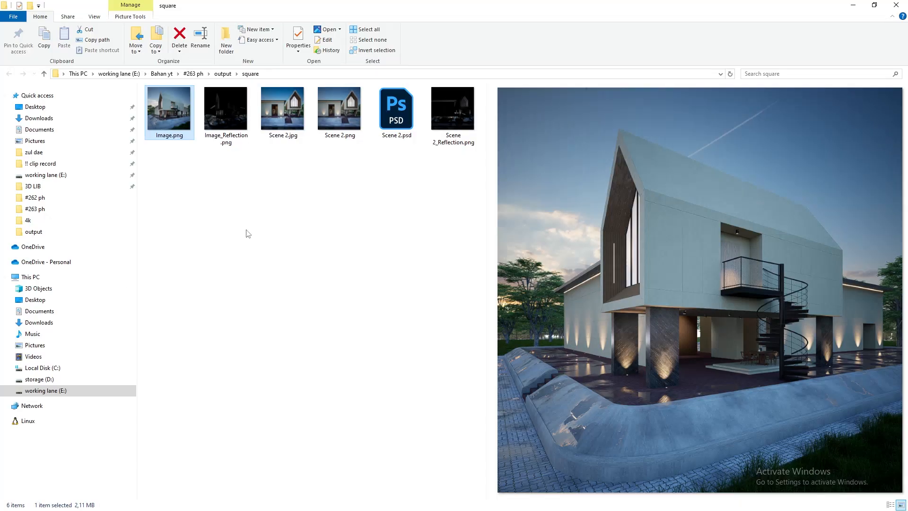
Step: Open Image.png from the square folder to examine the new render, and close the image viewer
click(180, 146)
click(163, 121)
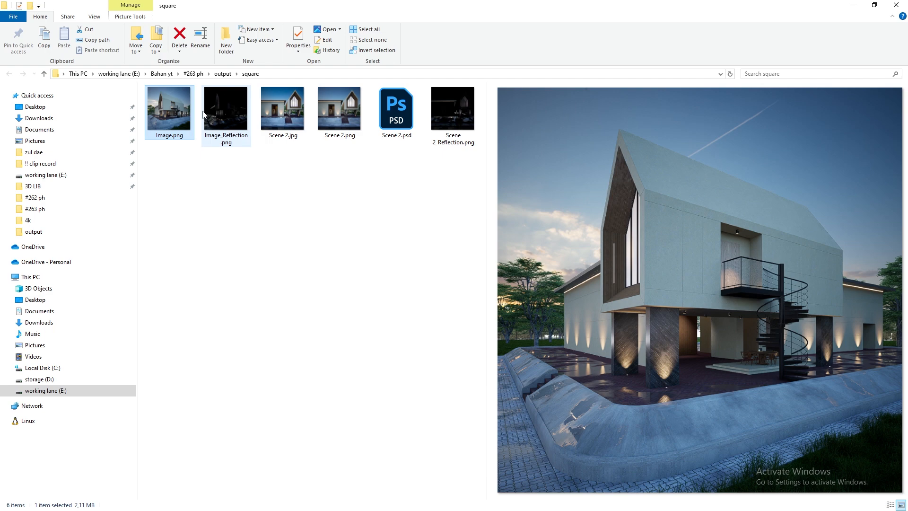
click(208, 113)
double_click(170, 116)
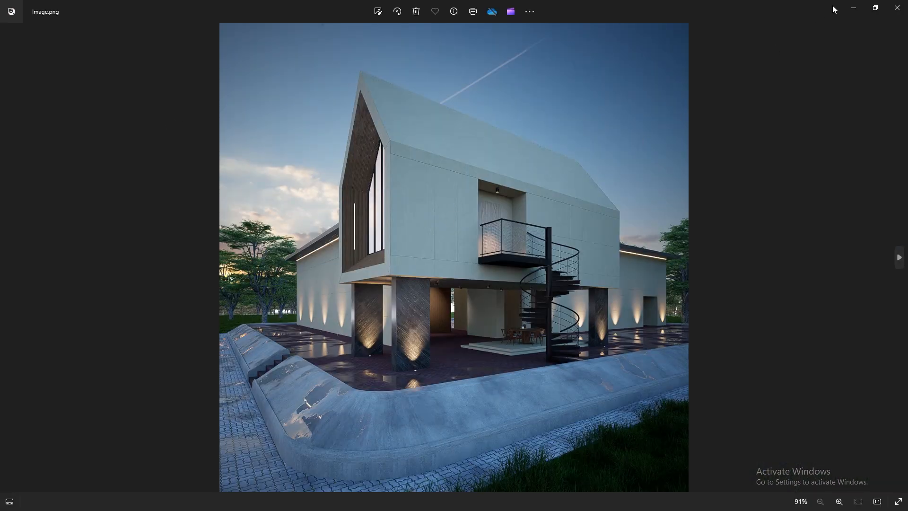
click(898, 7)
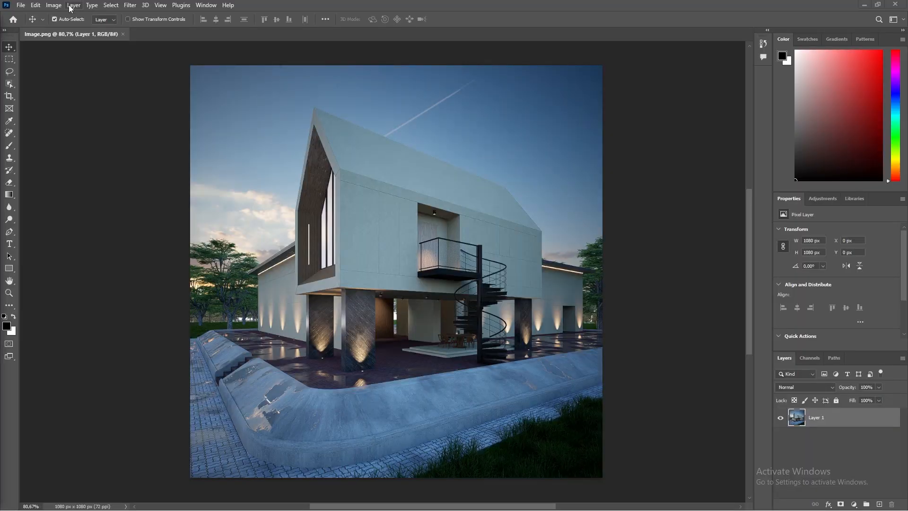
Step: Set the image mode to 16 Bits/Channel and convert Layer 1 to a smart object
click(53, 5)
mouse_move(67, 18)
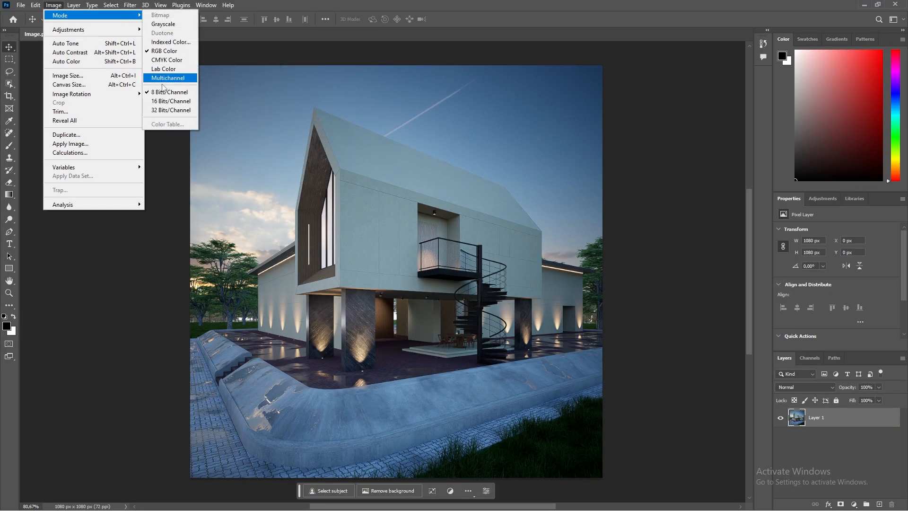
click(166, 104)
right_click(834, 418)
click(847, 179)
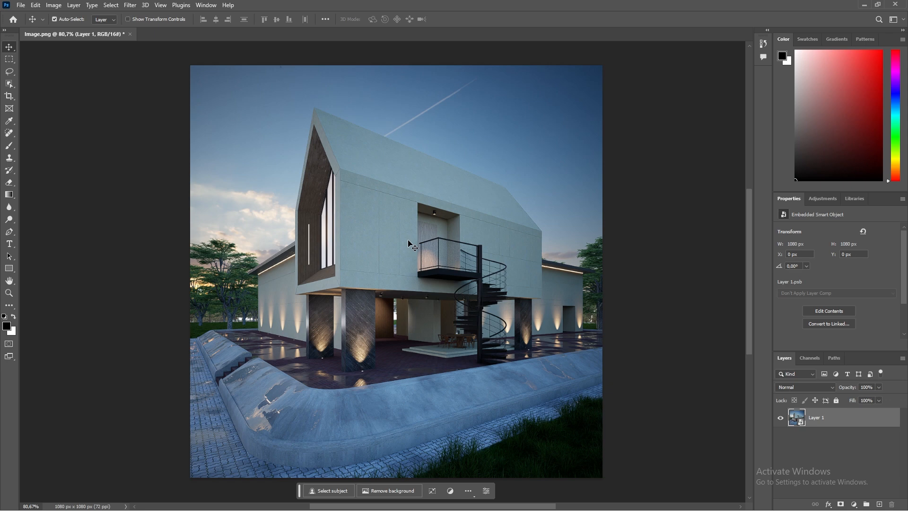
Step: Apply a Camera Raw Filter to Layer 1 using the saved settings loaded from 263.xmp
click(130, 6)
click(156, 76)
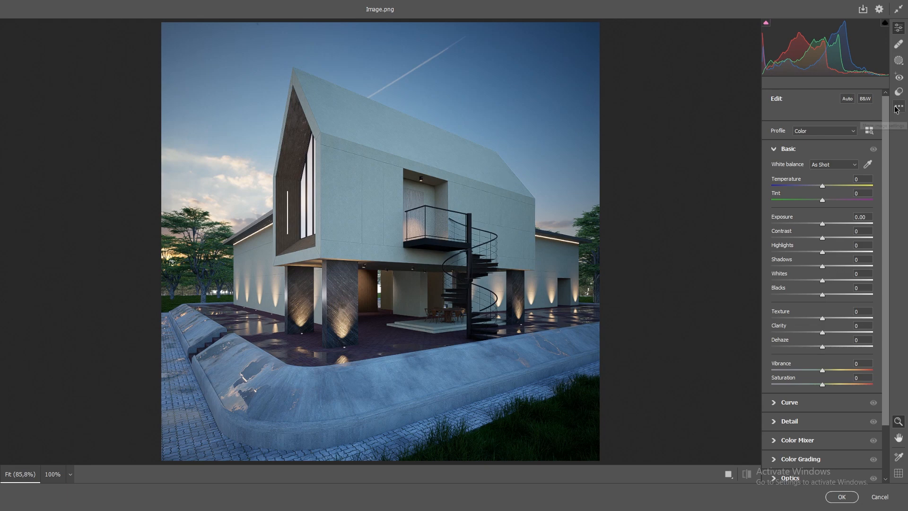
click(899, 106)
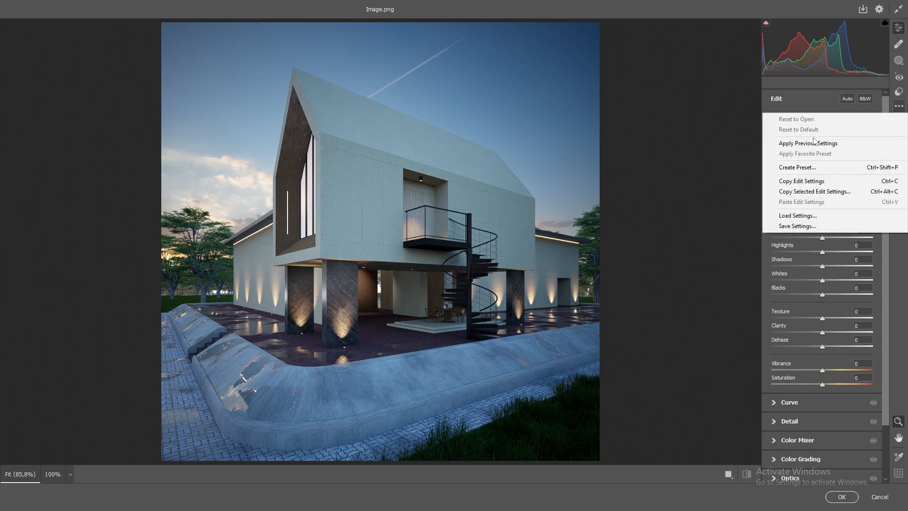
click(805, 215)
double_click(229, 80)
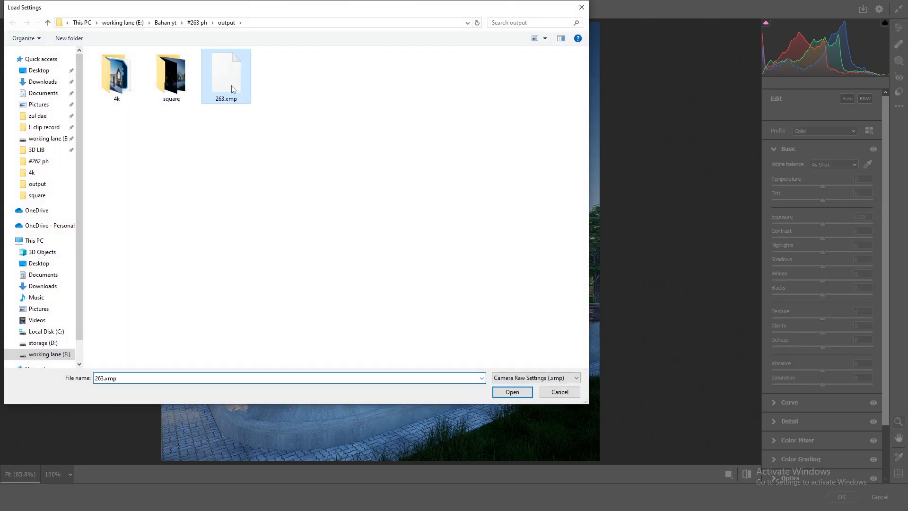
click(842, 497)
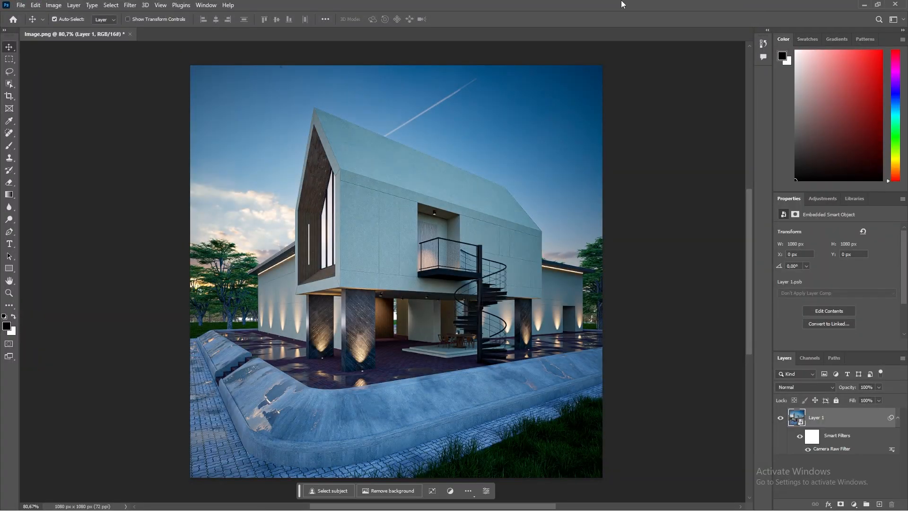
Step: Place Image_Reflection.png from the square folder into the document as a layer above Layer 1
drag(611, 2, 471, 202)
drag(228, 117, 369, 392)
click(742, 204)
drag(501, 249, 500, 261)
click(470, 20)
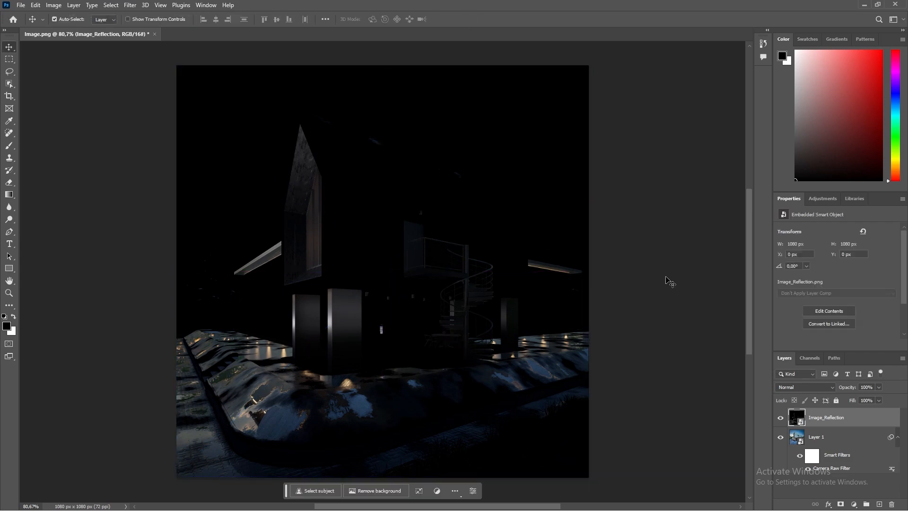
Step: Set the Image_Reflection layer to Screen blending at 80% opacity and compare the image with the layer hidden and shown
click(807, 384)
click(807, 370)
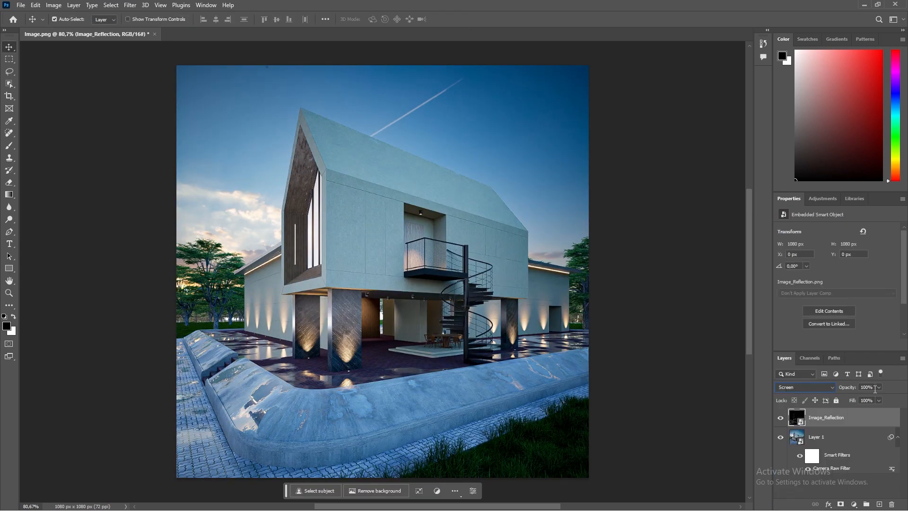
text(80)
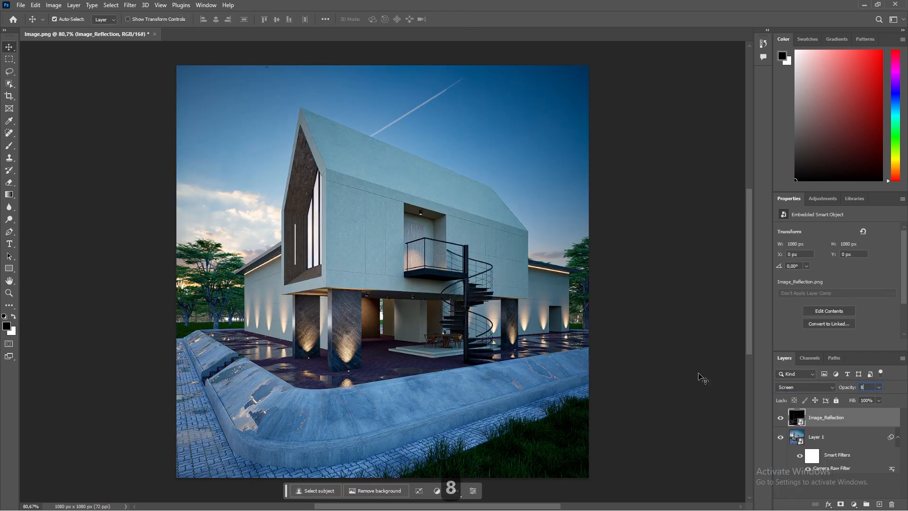
click(778, 417)
click(778, 418)
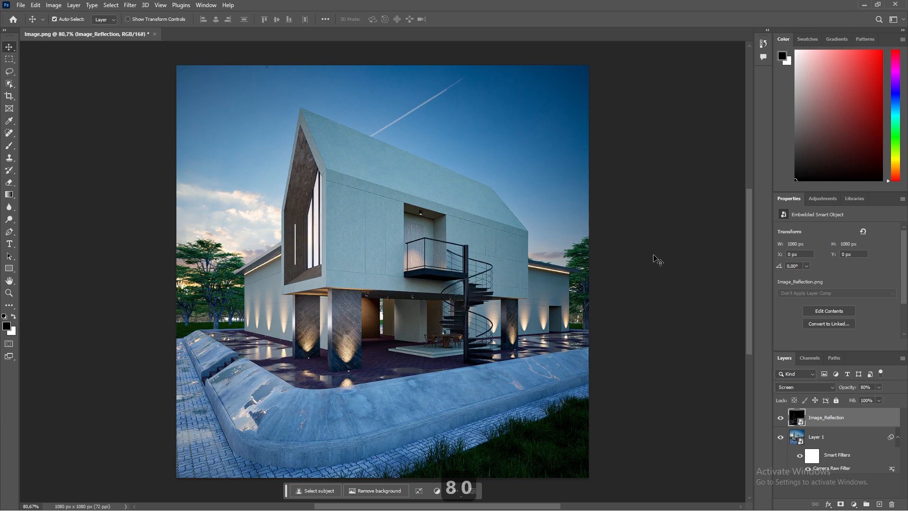
Step: Save the document as Image.psd in the square folder
click(21, 5)
click(60, 119)
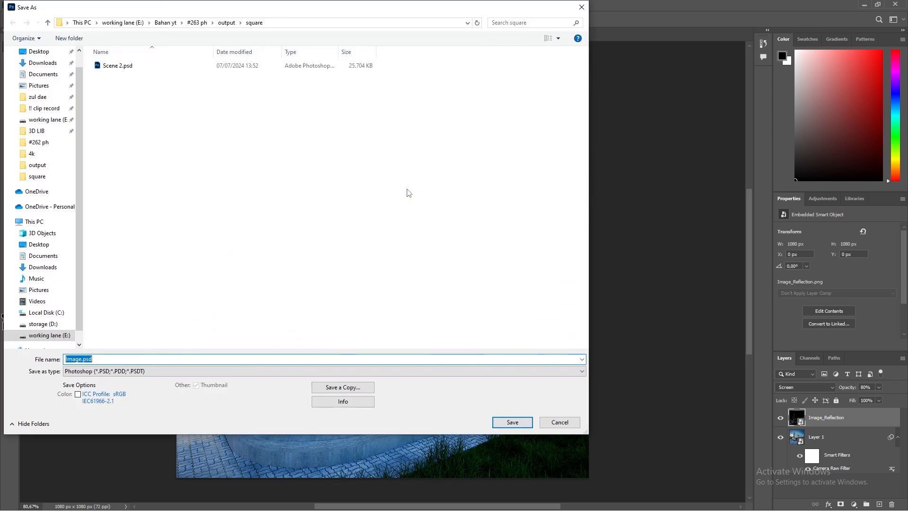
click(512, 423)
click(554, 141)
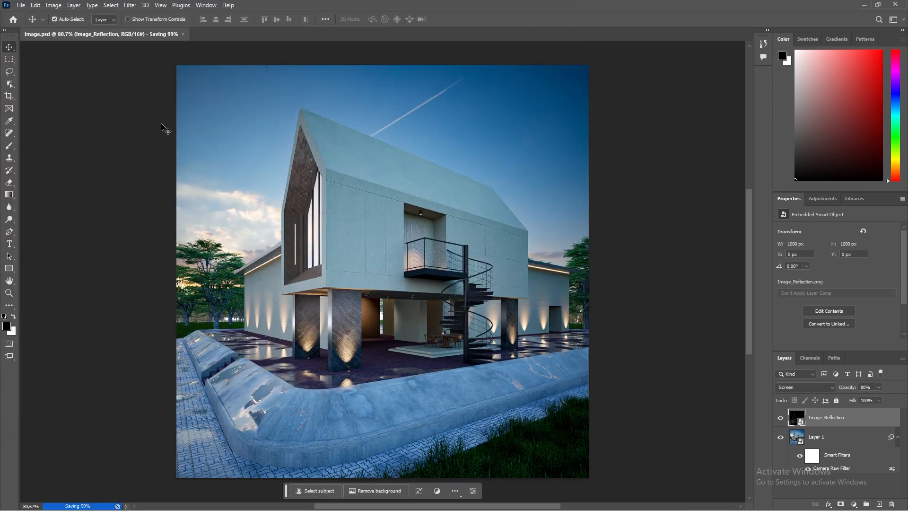
Step: Export the image as a 1080 x 1080 JPG named Image.jpg into the #263 ph output square folder
click(20, 5)
mouse_move(61, 151)
click(184, 160)
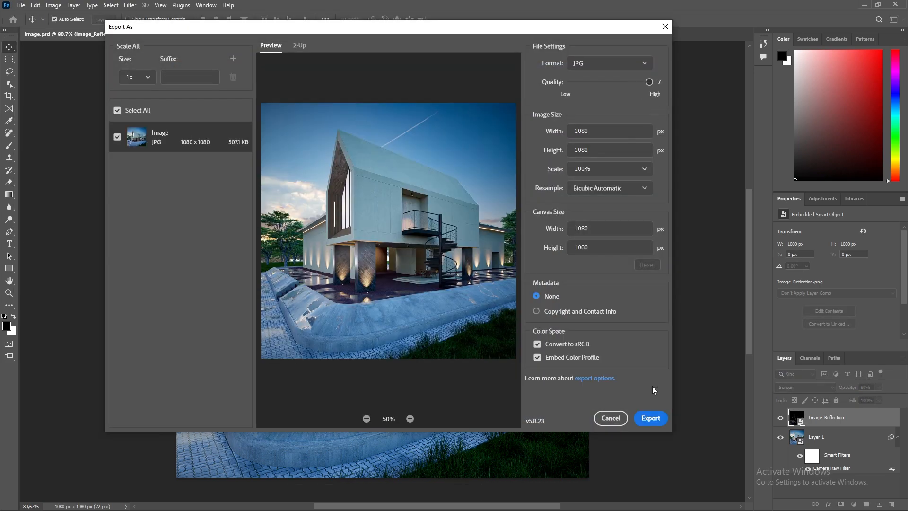
click(651, 419)
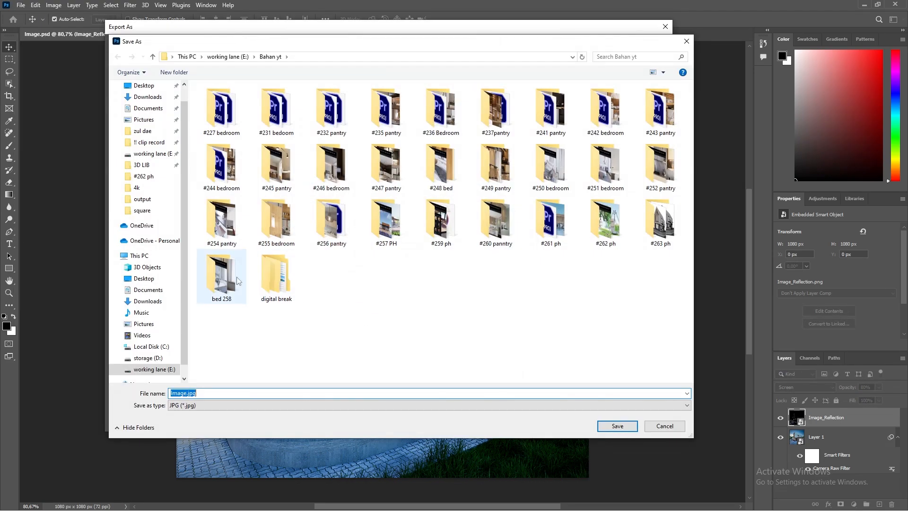
double_click(661, 220)
double_click(246, 97)
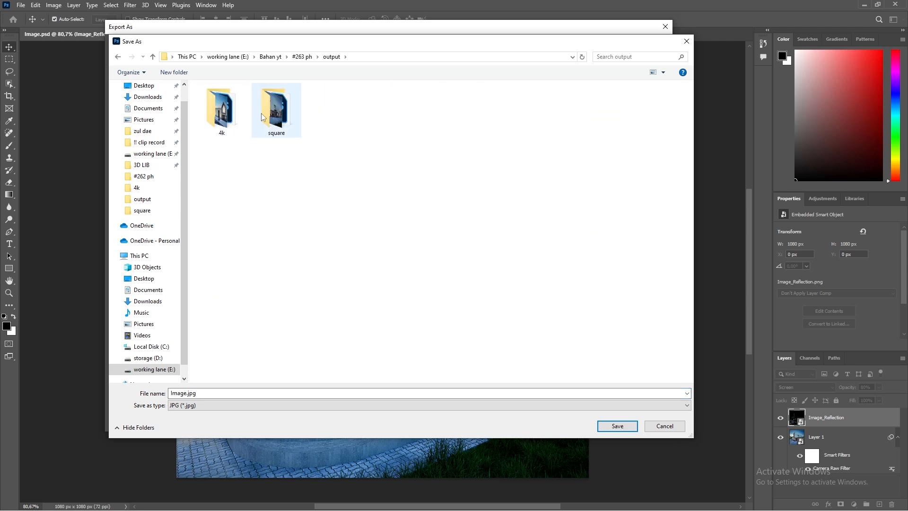
double_click(276, 110)
click(602, 428)
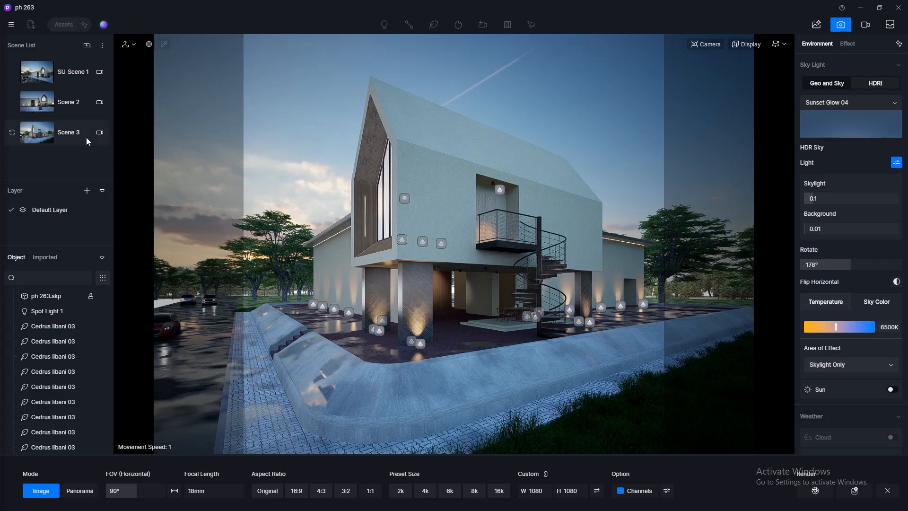
Step: Switch to D5 Render, recall the SU_Scene 1 view and set its aspect ratio to 1:1
click(37, 76)
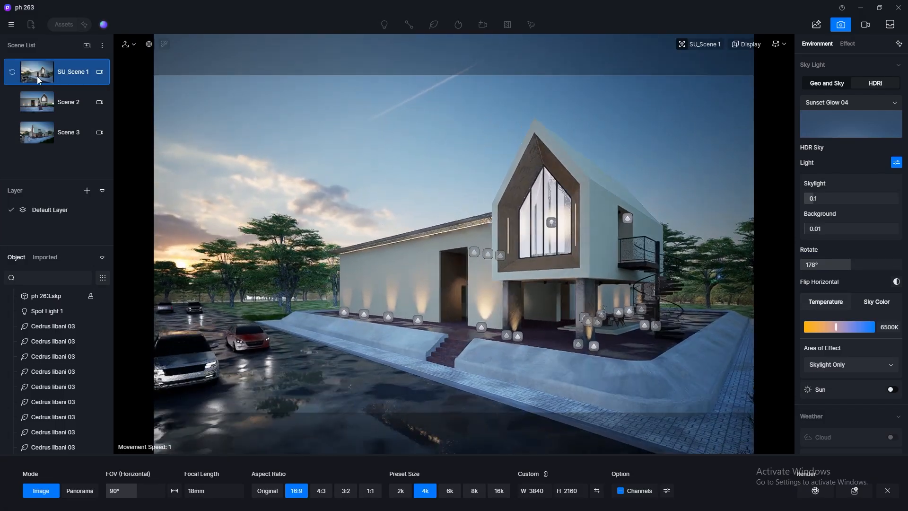
click(370, 490)
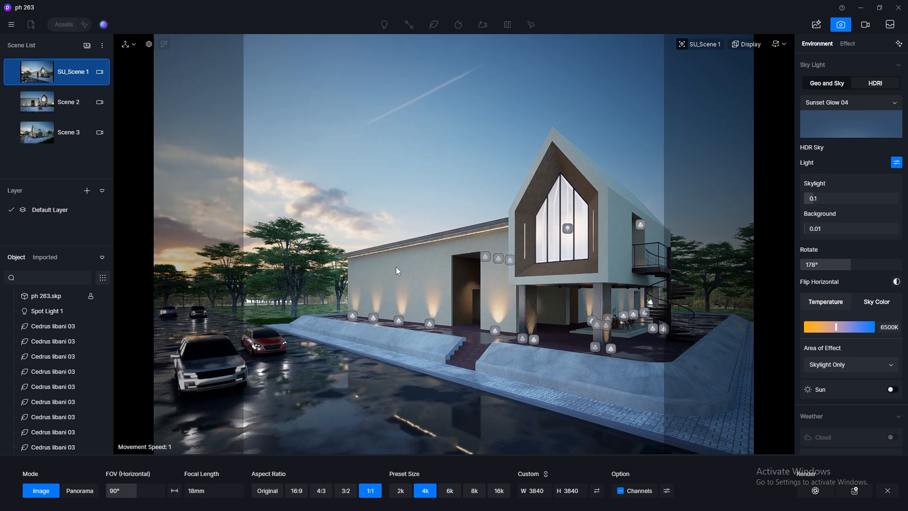
right_drag(396, 268, 435, 266)
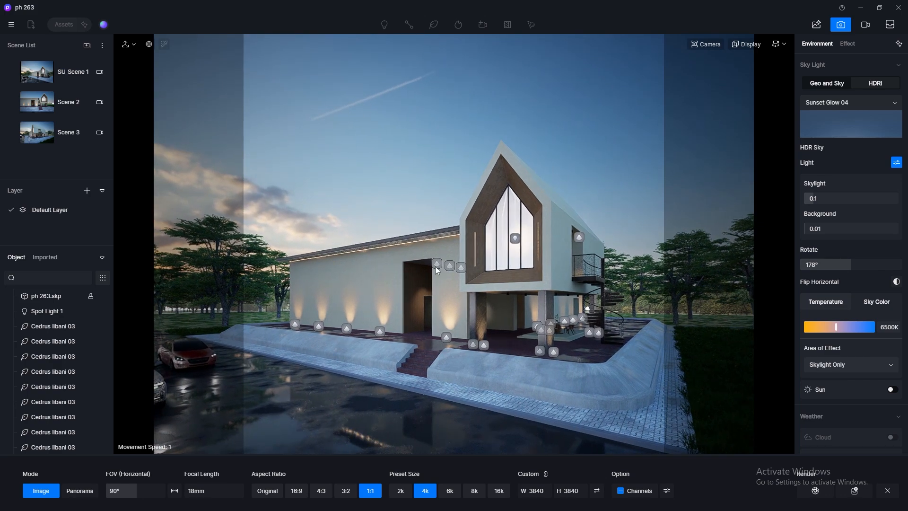
right_drag(435, 266, 376, 273)
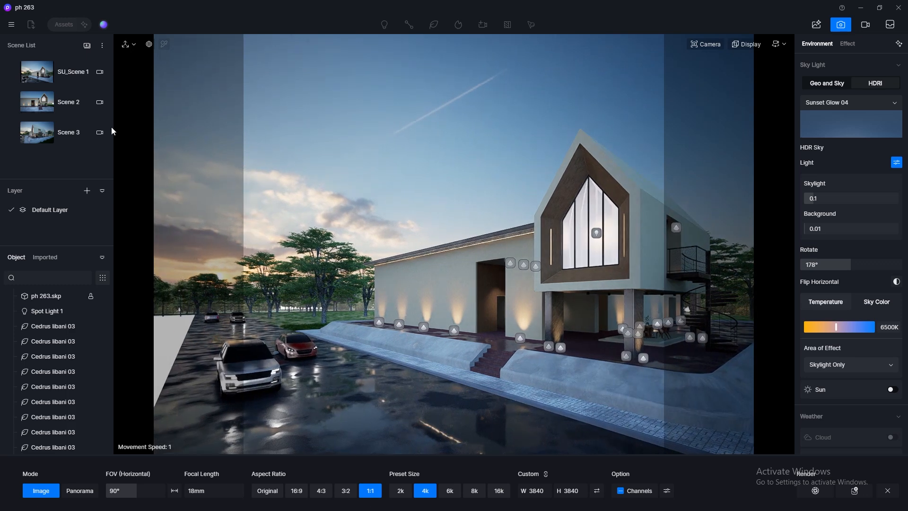
click(35, 78)
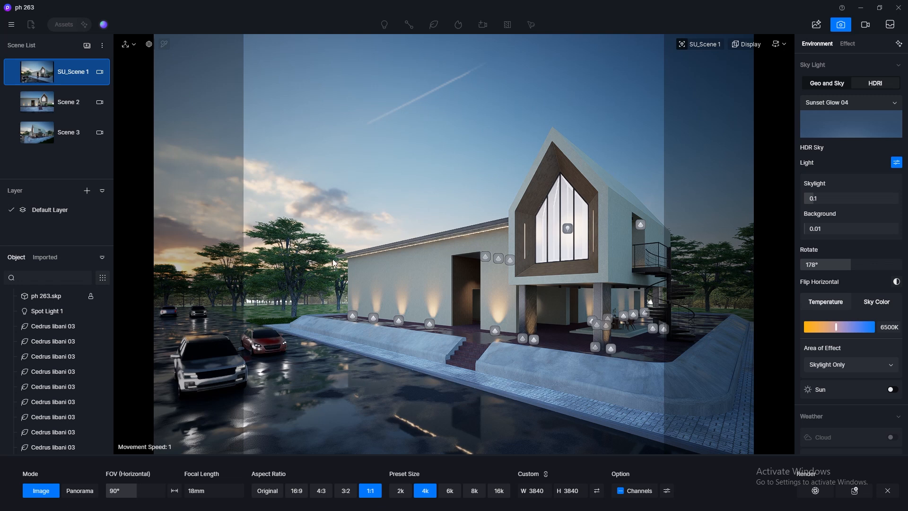
Step: Move the camera back and to the right to fit the whole house inside the square frame
key(s)
key(s)
key(s)
key(s)
key(s)
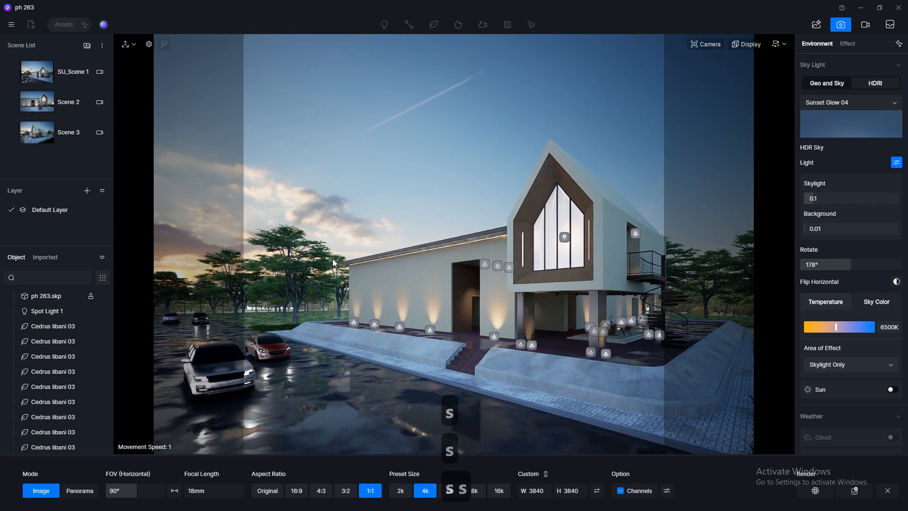
key(s)
key(d)
key(d)
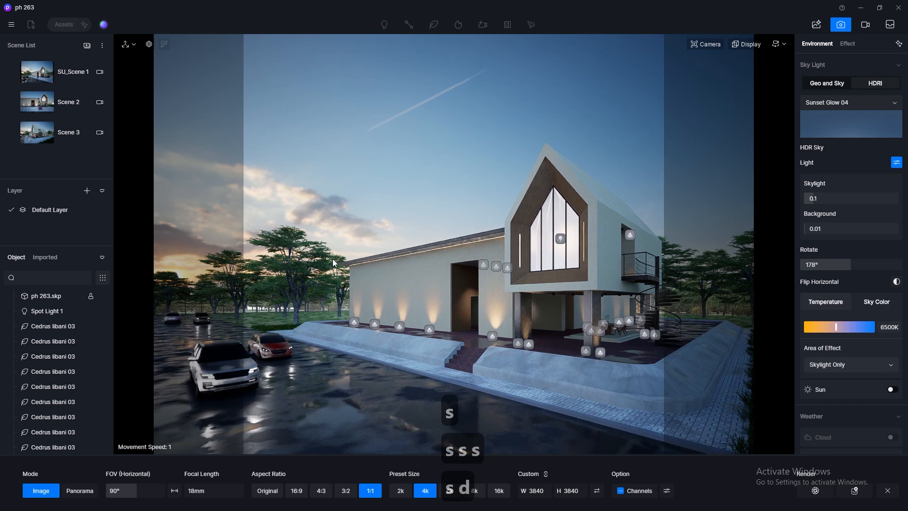
key(d)
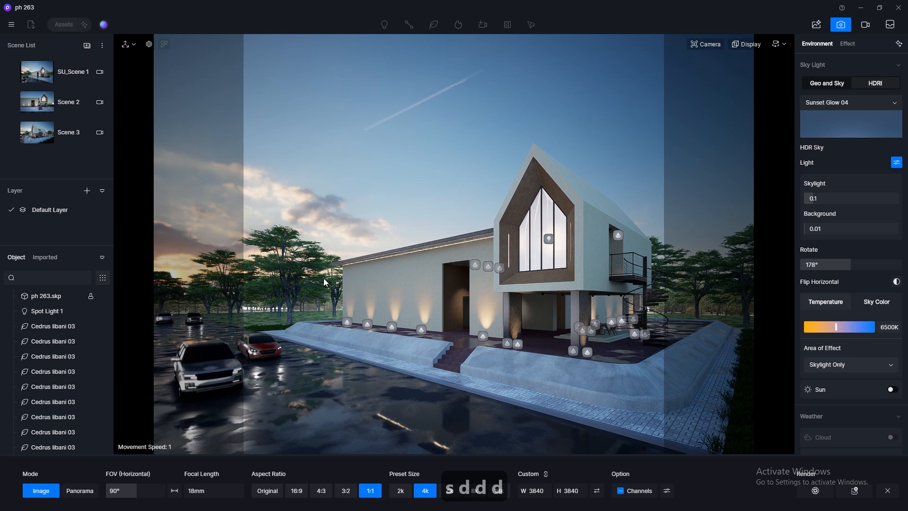
Step: Move the red Wagon 03 car forward beside the white SUV and shift the camera further right to refine the framing
click(271, 349)
drag(284, 378, 328, 390)
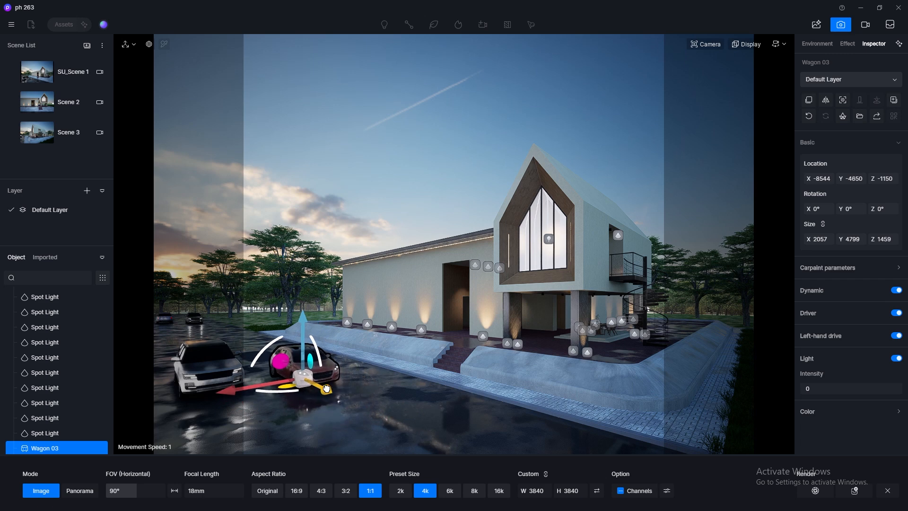
key(d)
key(d)
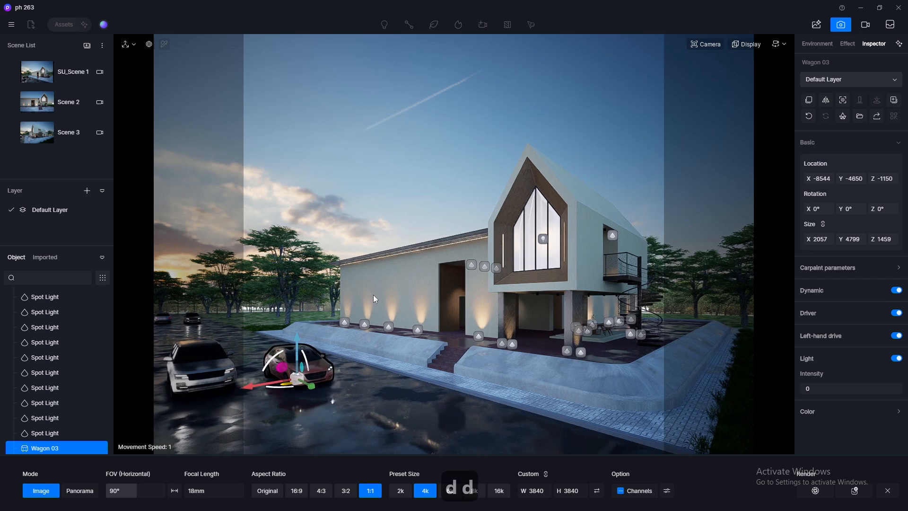
key(d)
key(d)
key(d)
key(d)
key(d)
key(d)
key(a)
key(a)
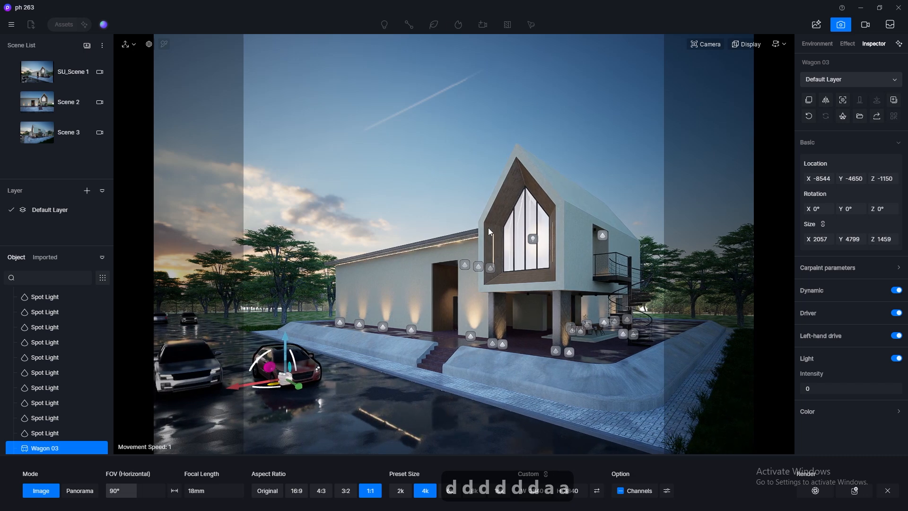
click(508, 233)
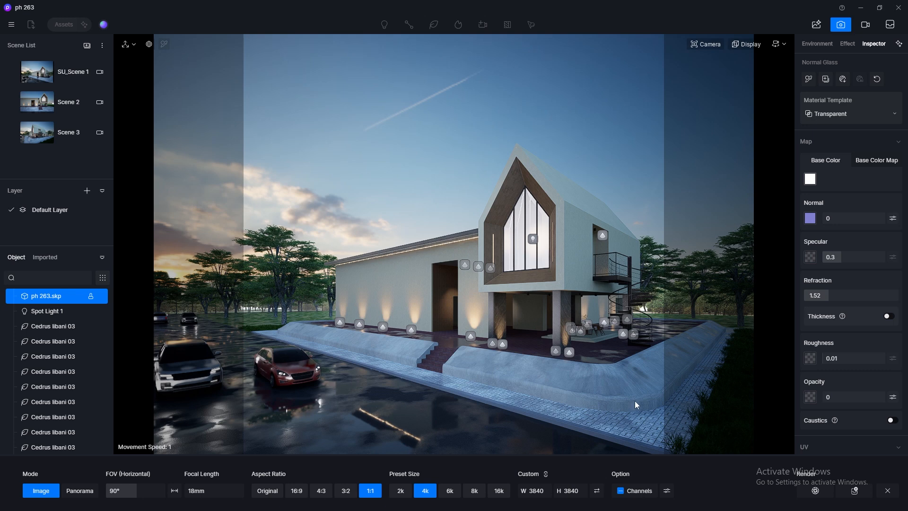
Step: Set the output size to 1080 x 1080, enable the Reflection channel and render the view as Image(1).png in the square folder
click(567, 491)
text(1080)
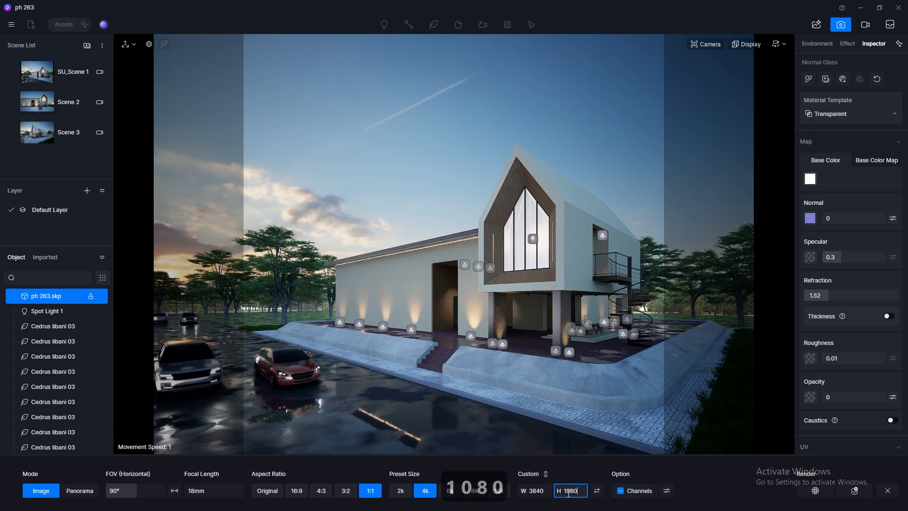
key(Return)
click(620, 490)
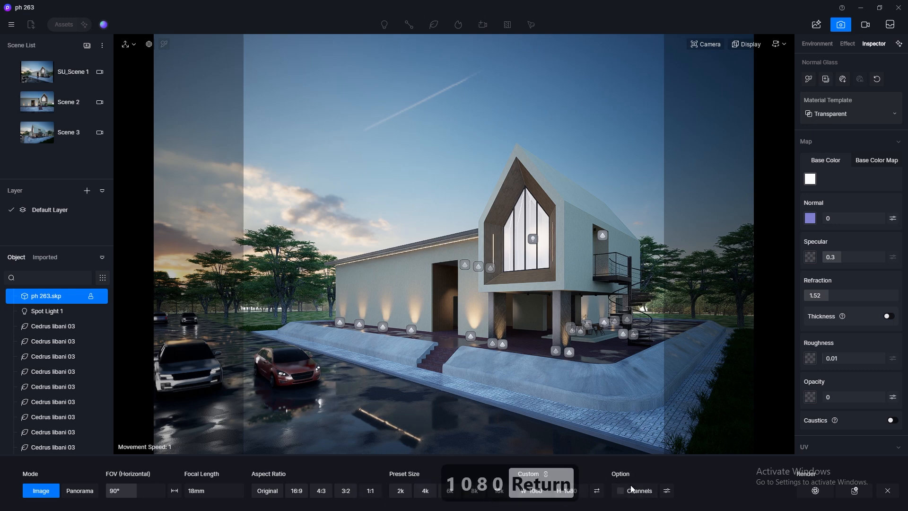
click(667, 491)
click(645, 454)
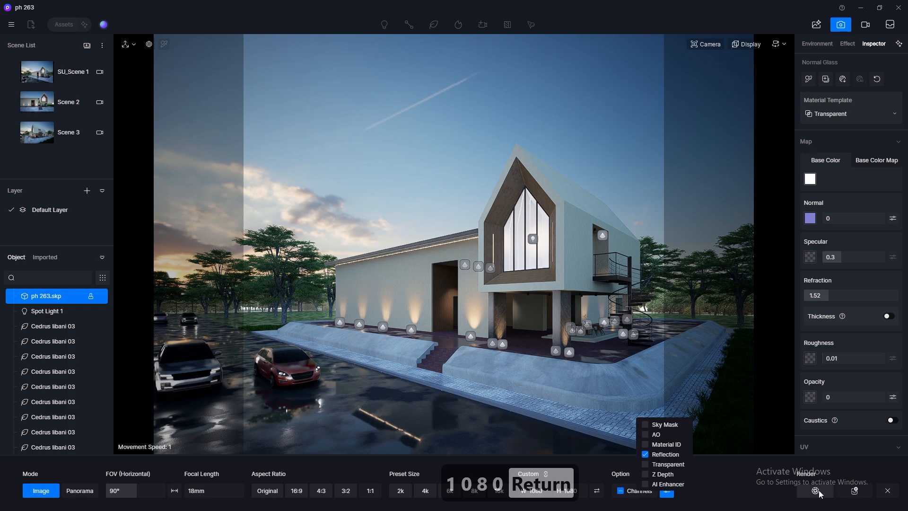
click(815, 490)
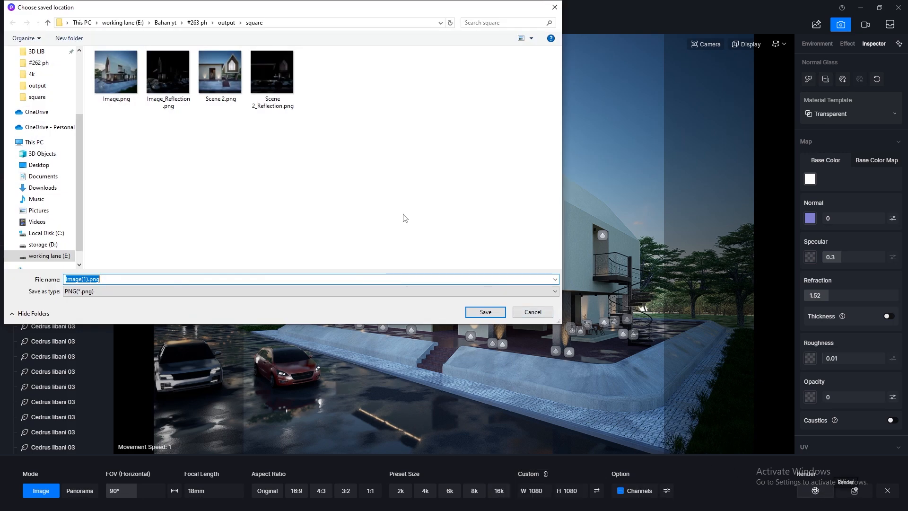
click(471, 313)
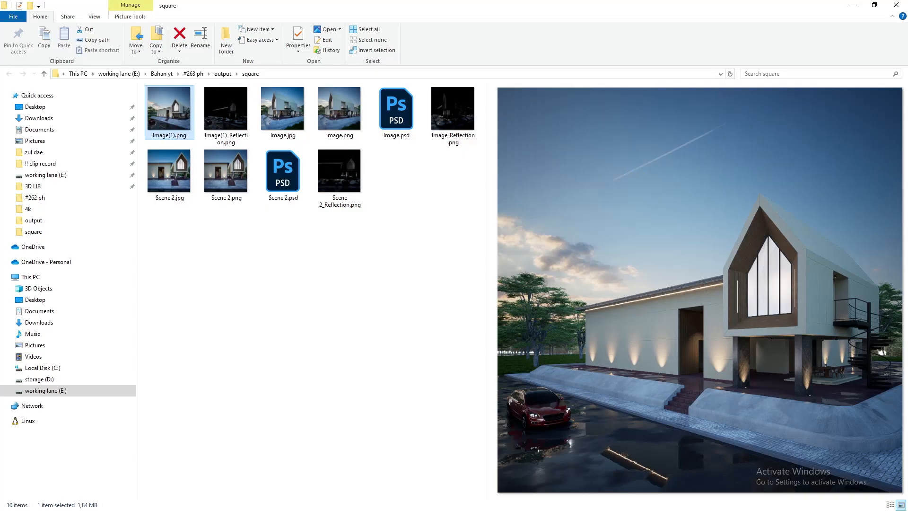
Step: Open Image(1).png from the square folder and examine the new render up close
click(256, 279)
click(163, 117)
click(226, 114)
click(173, 119)
double_click(172, 119)
scroll(331, 365, up, 3)
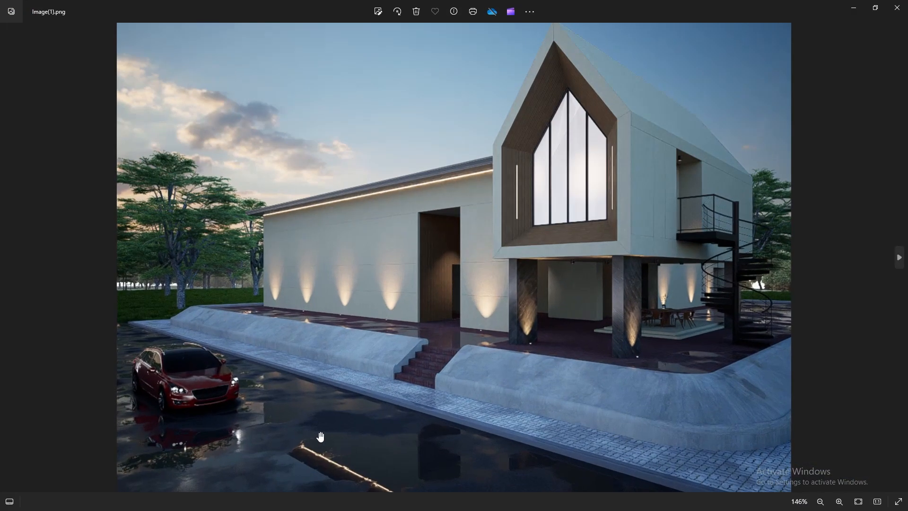
scroll(283, 404, down, 2)
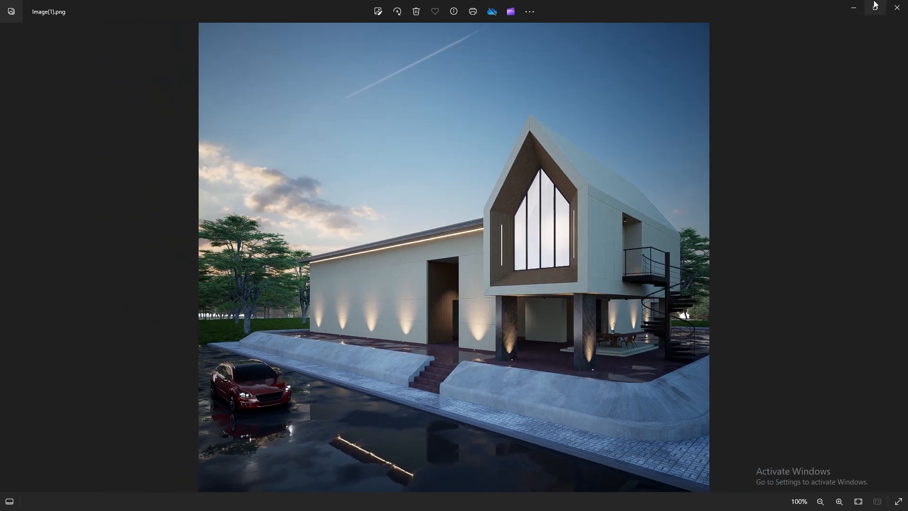
Step: Return to Photoshop, set Image(1).png to 16 Bits/Channel and convert Layer 1 to a smart object
click(897, 8)
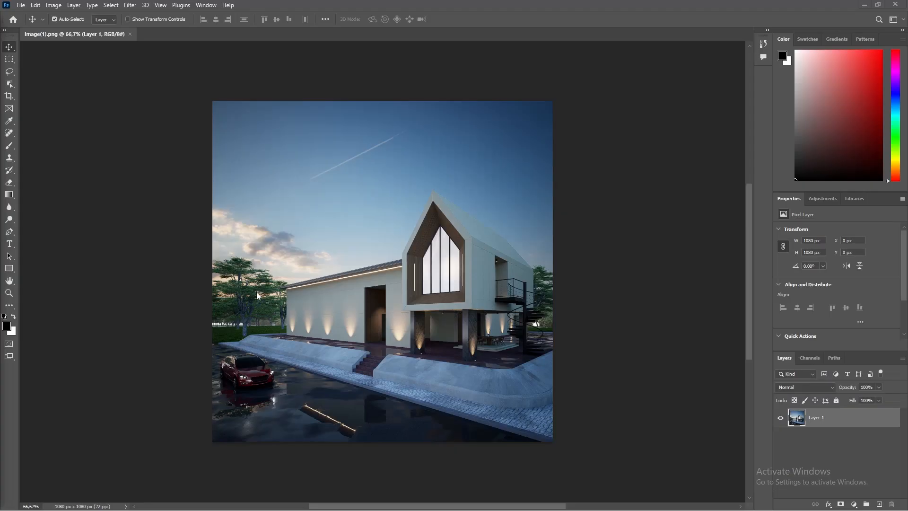
key(ctrl+0)
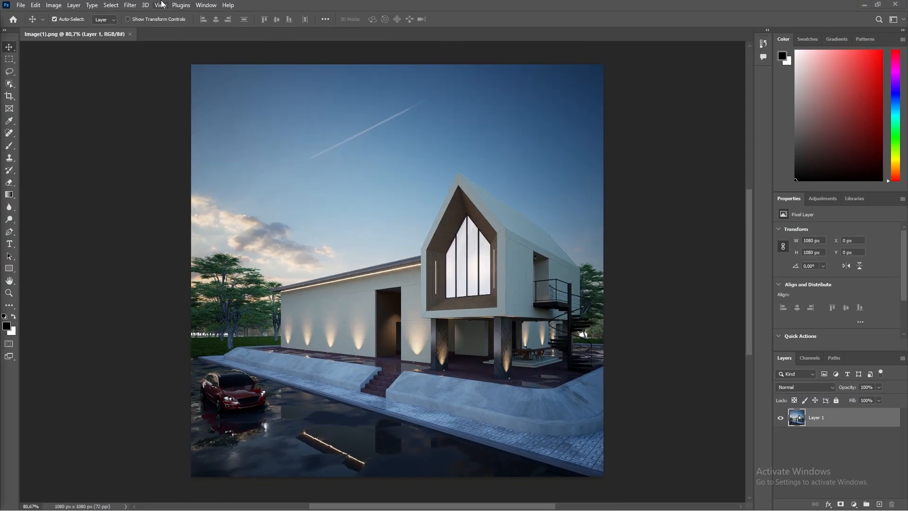
click(50, 5)
mouse_move(75, 15)
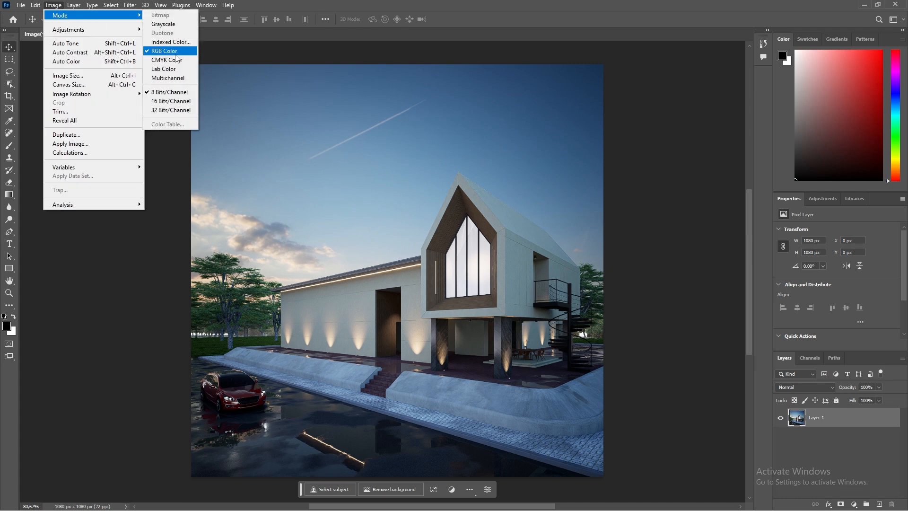
click(171, 101)
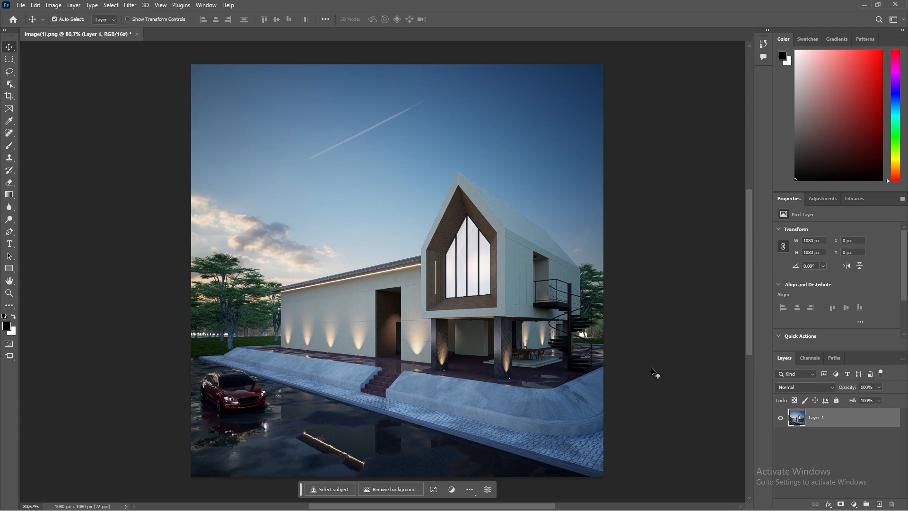
right_click(820, 419)
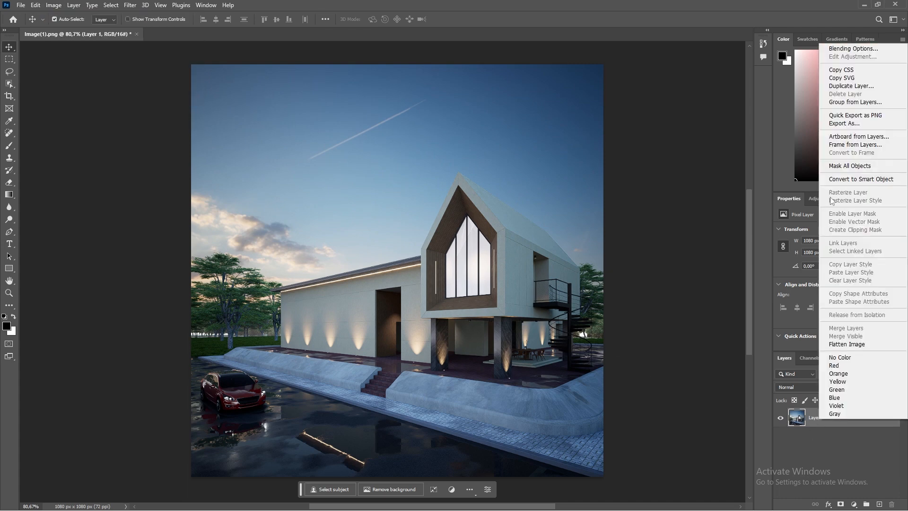
click(859, 179)
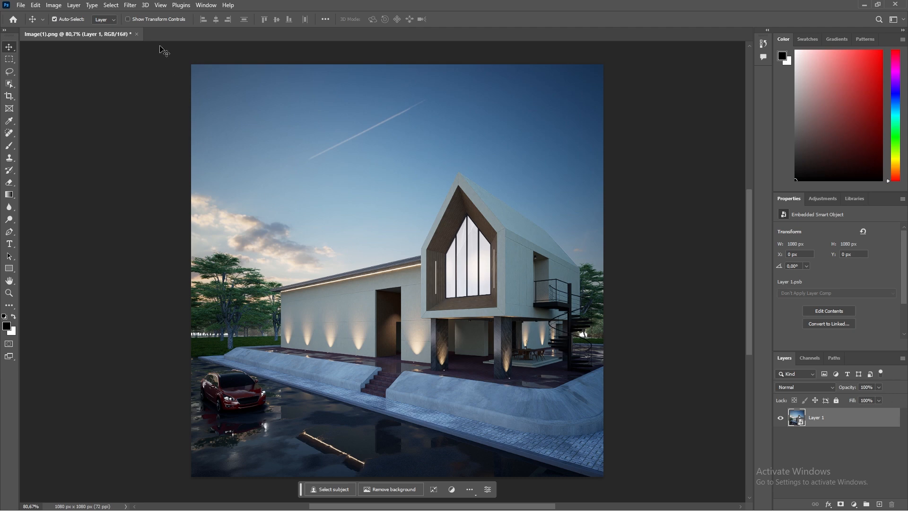
Step: Apply the saved 263 settings to Layer 1 with the Camera Raw Filter and compare the image with and without the filter
click(136, 6)
click(214, 77)
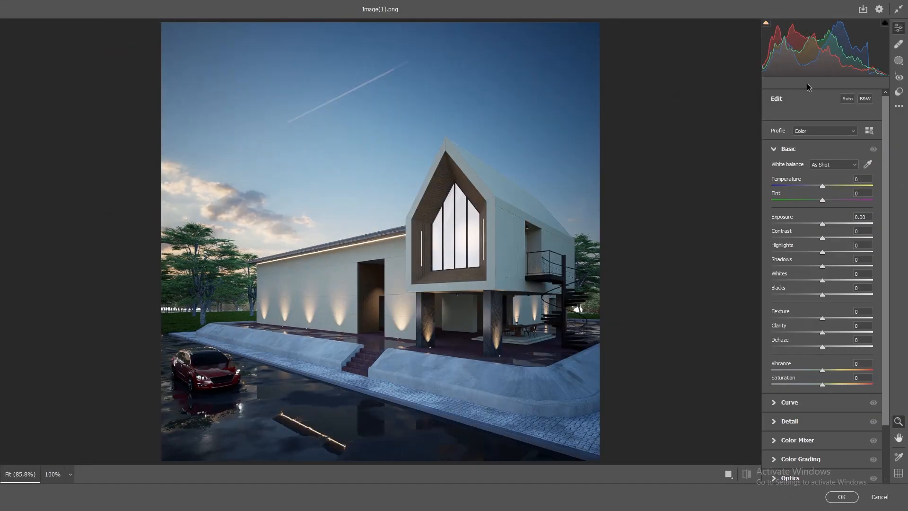
click(899, 106)
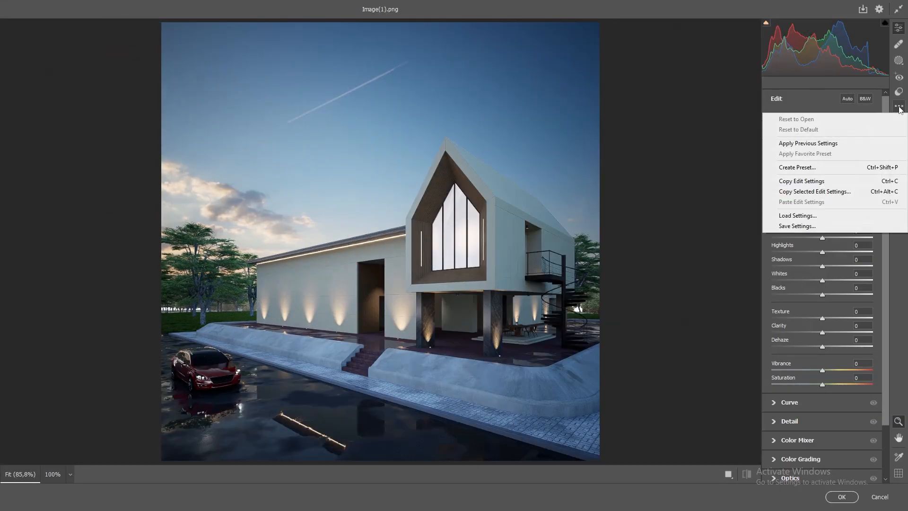
click(795, 214)
double_click(222, 77)
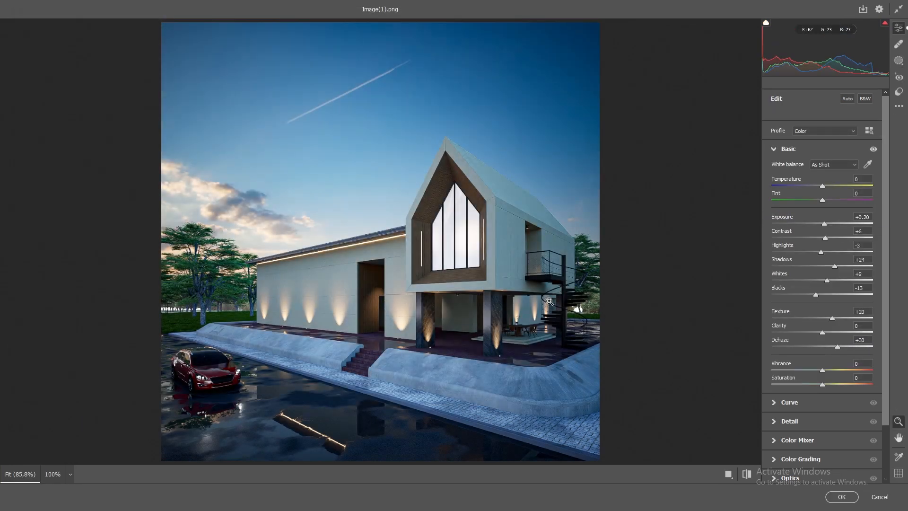
click(843, 496)
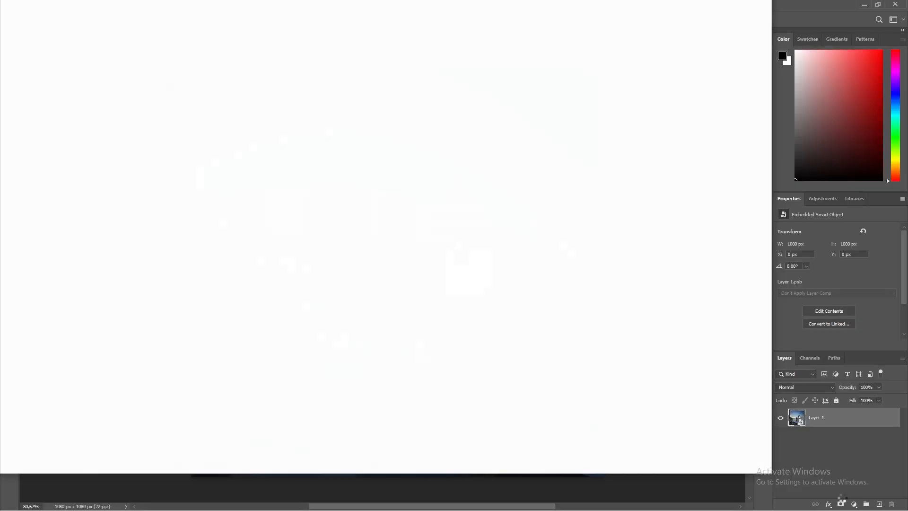
click(800, 438)
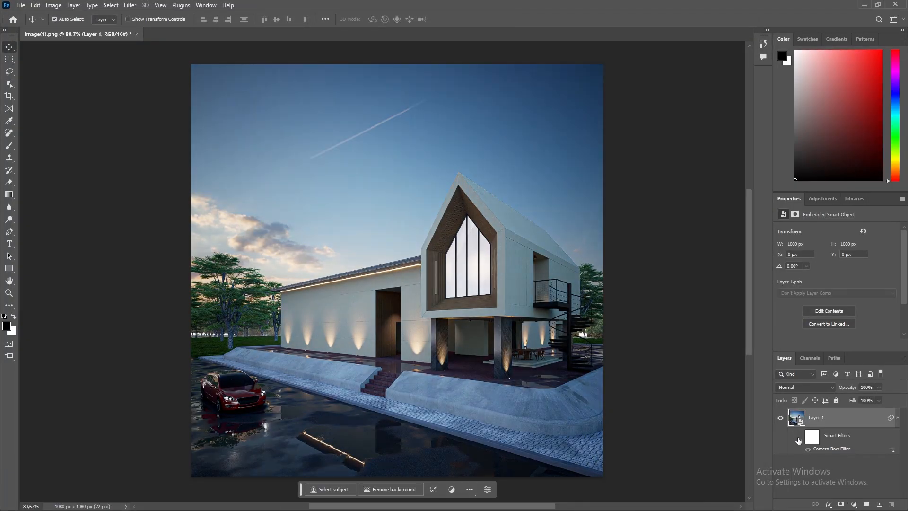
click(799, 439)
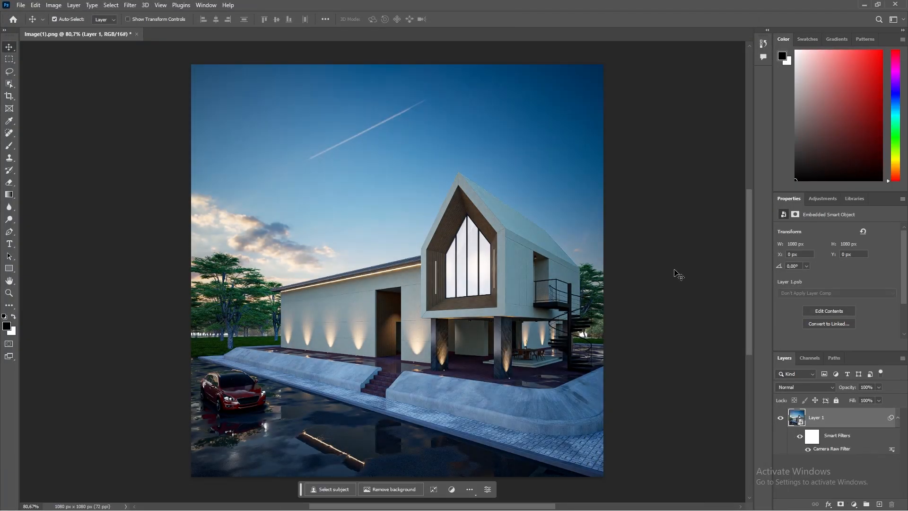
Step: Place Image(1)_Reflection.png from the square folder as a new layer aligned with the canvas edges
drag(608, 2, 543, 261)
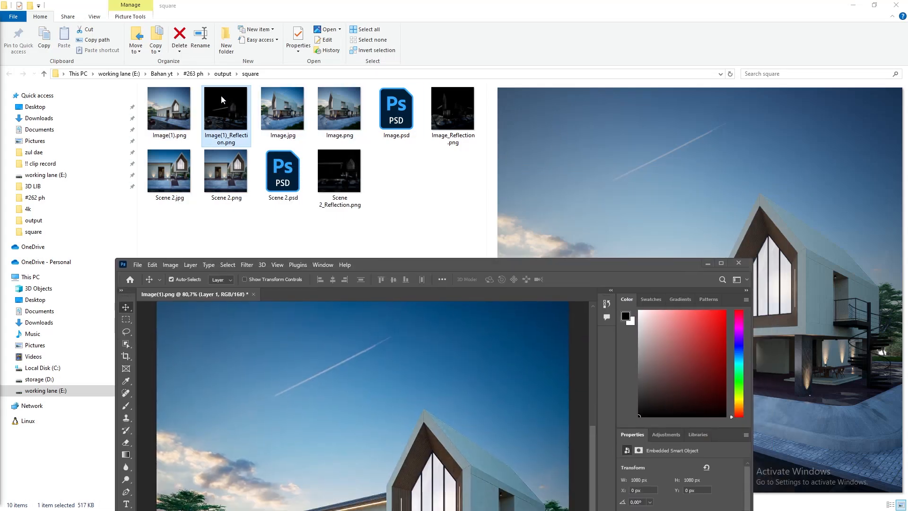
drag(222, 99, 352, 440)
click(722, 262)
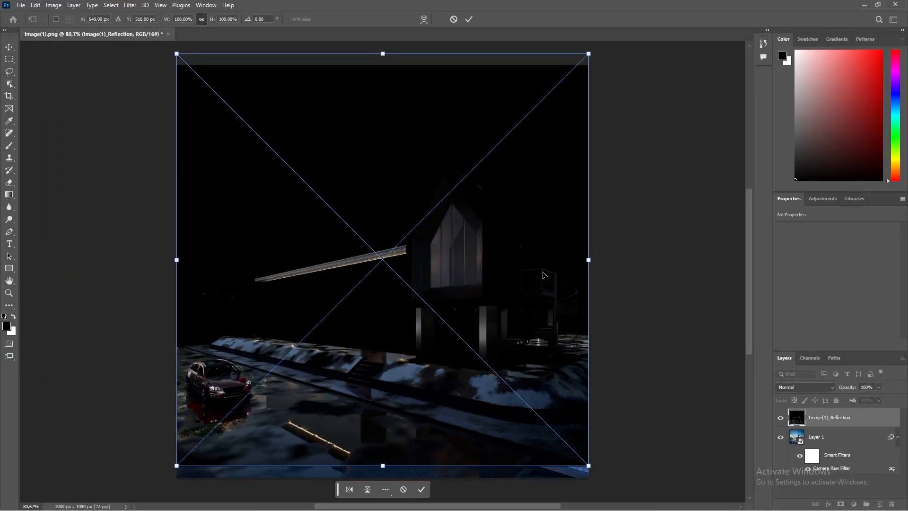
drag(545, 273, 542, 288)
click(468, 19)
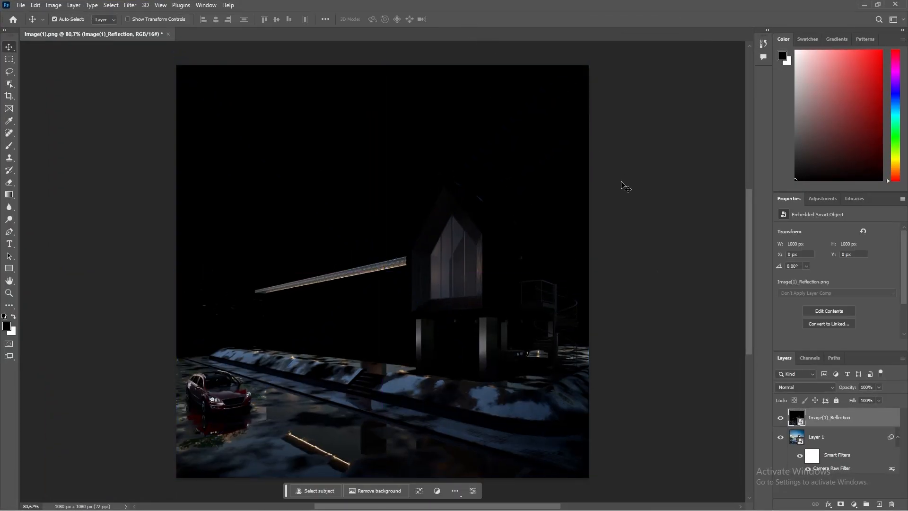
Step: Blend the reflection layer in Screen mode at 80% opacity and compare the image with and without it
click(802, 390)
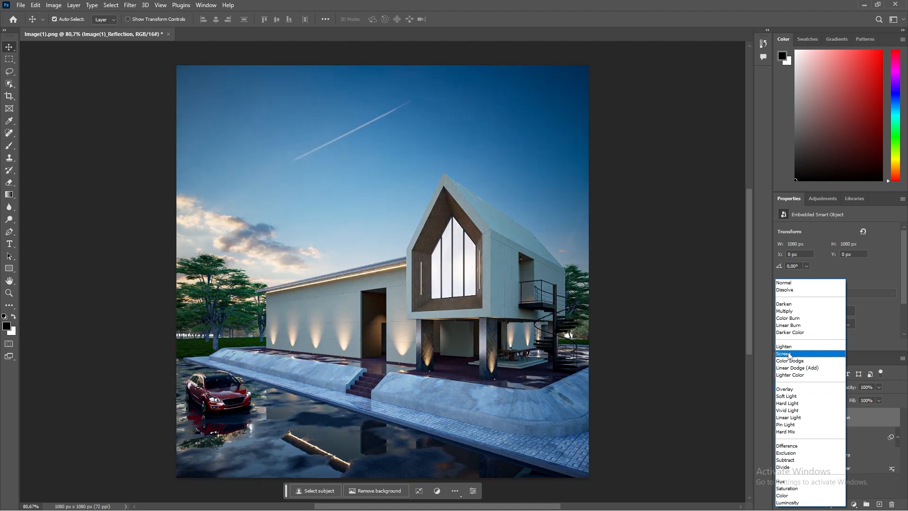
click(789, 354)
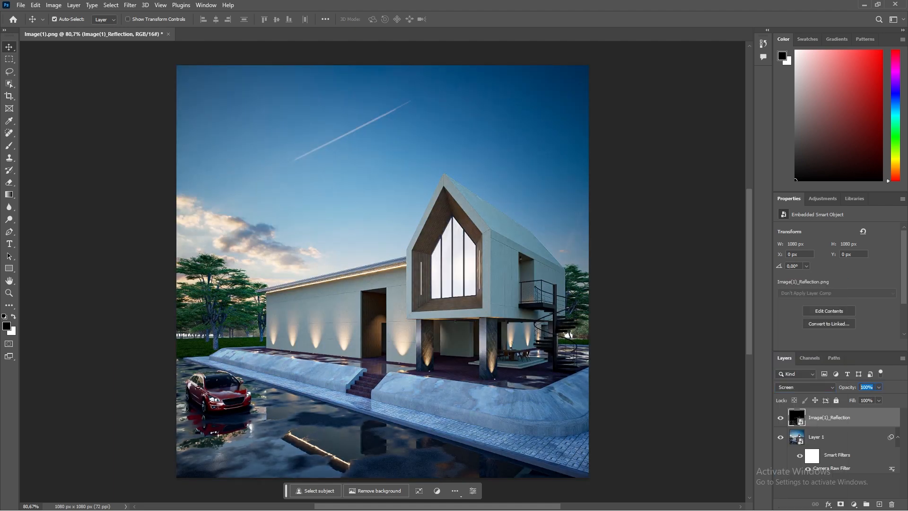
text(80)
click(781, 418)
click(781, 419)
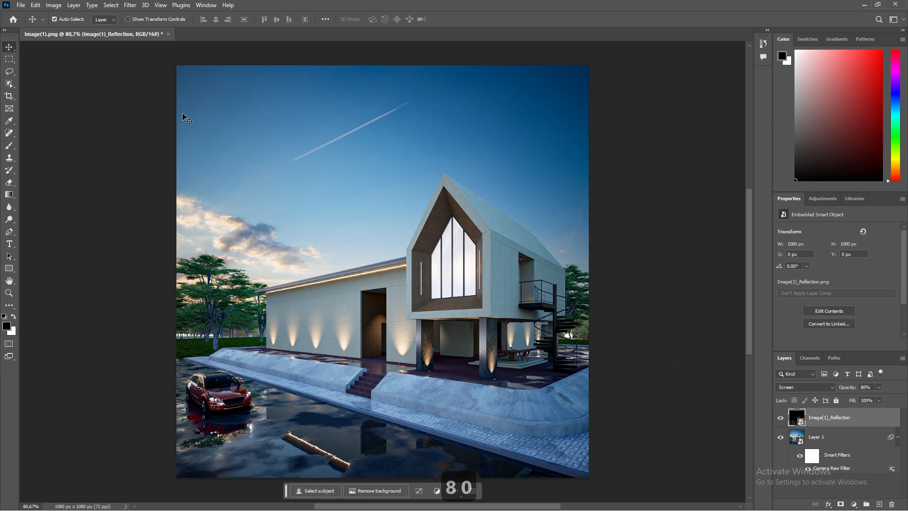
Step: Export the composite as Image(1).jpg at 1080 x 1080 with quality 6 into the square folder
click(20, 5)
mouse_move(68, 152)
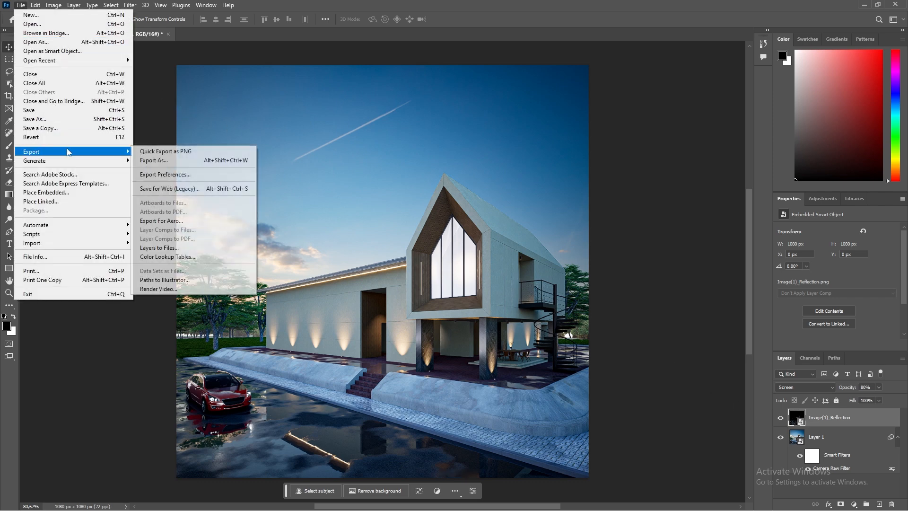
click(137, 161)
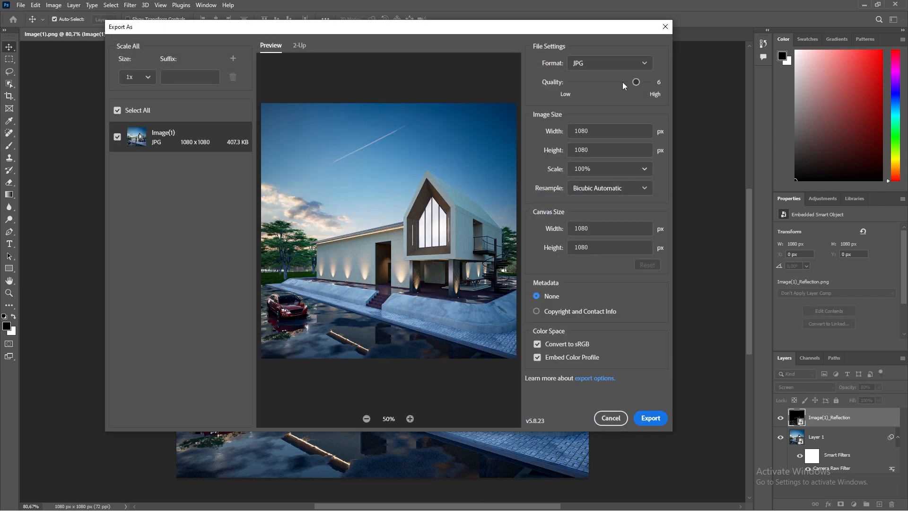
click(644, 419)
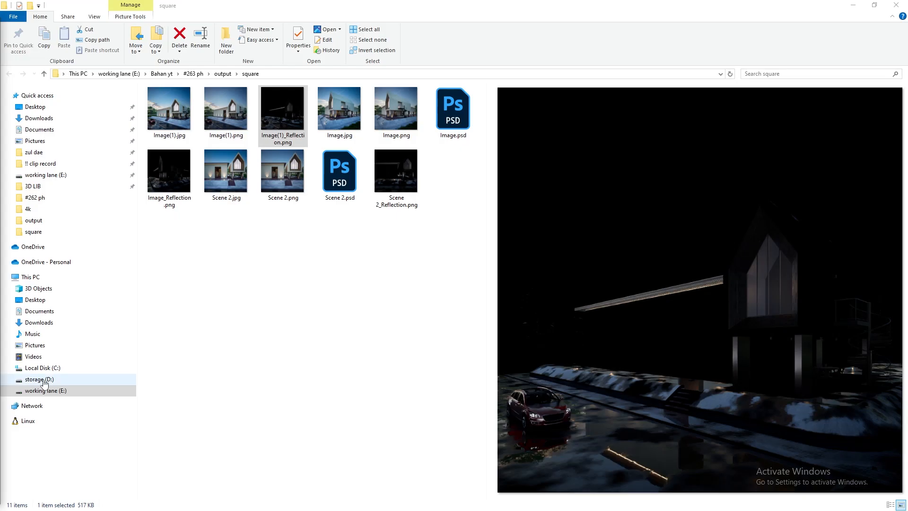
Step: Open Image(1).jpg from the square folder and browse through the other renders beside it
click(169, 121)
double_click(170, 121)
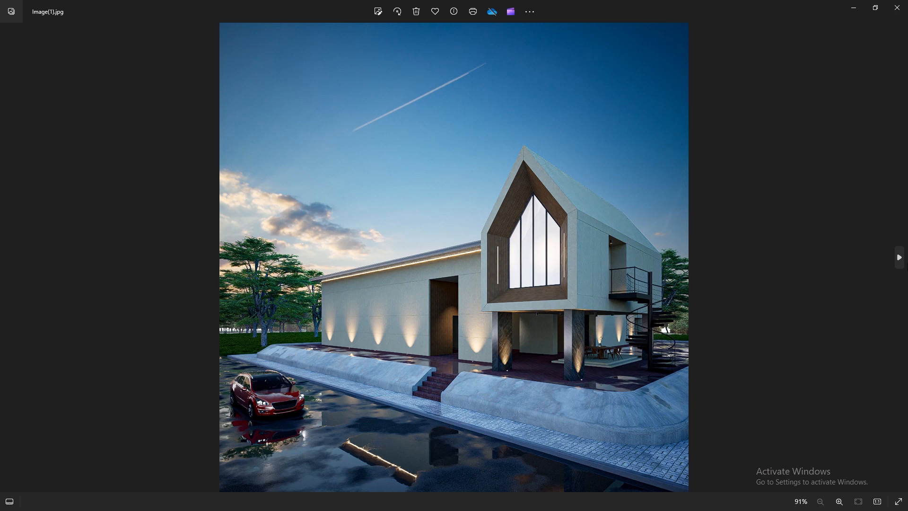
click(900, 258)
click(899, 257)
click(899, 258)
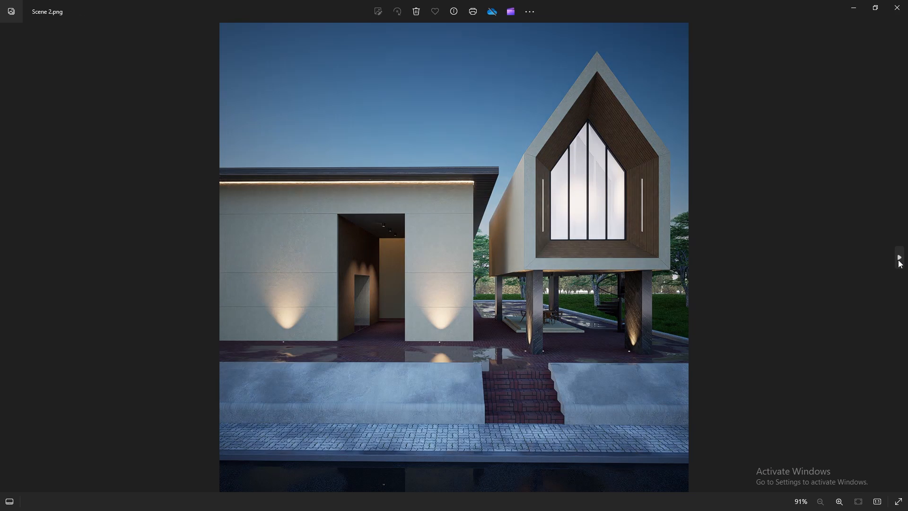
click(900, 262)
Step: Compare the raw and edited square renders side by side, narrowing the selection to the three edited JPG images
click(9, 501)
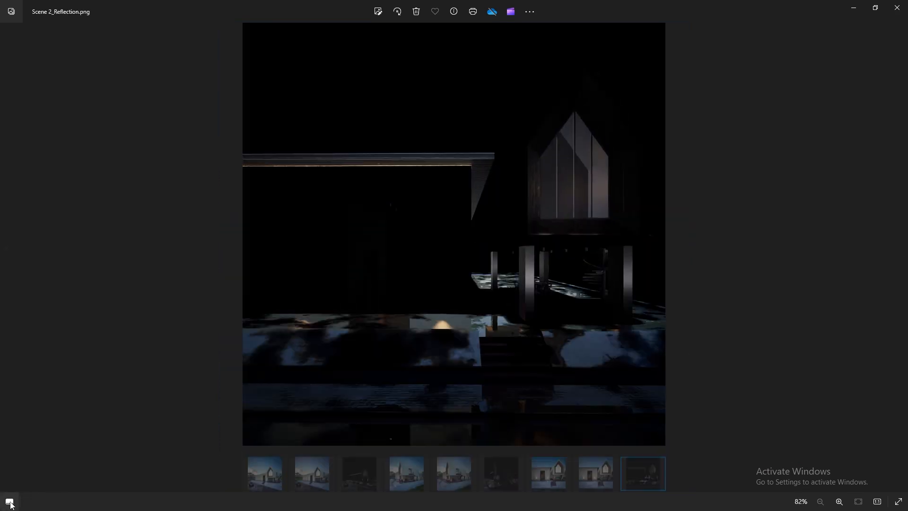
click(281, 453)
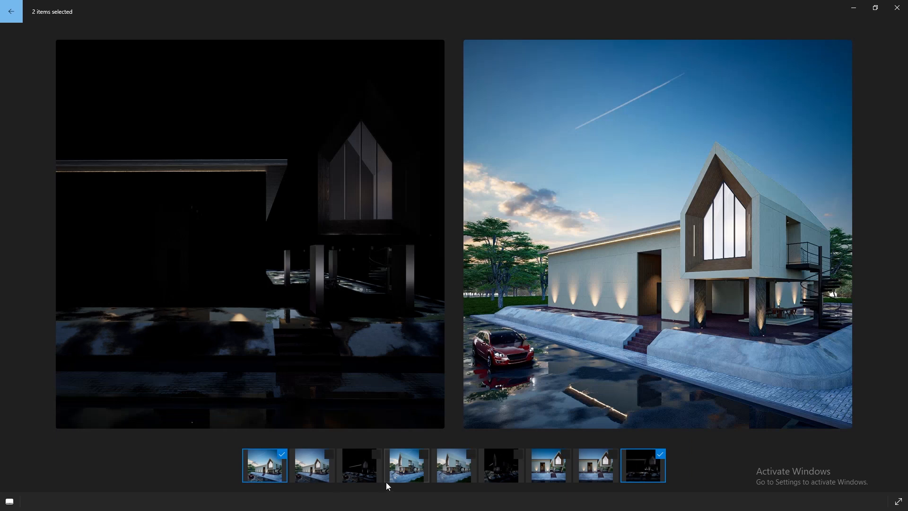
click(330, 456)
click(420, 455)
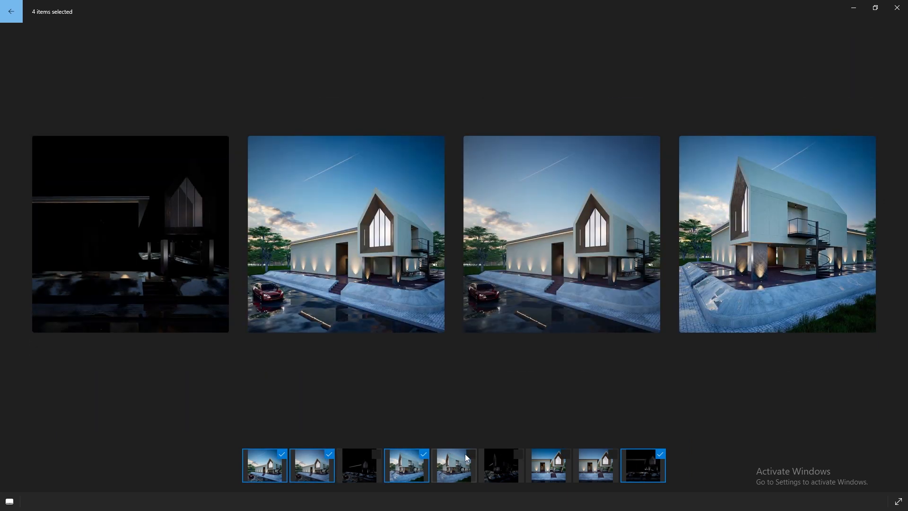
click(471, 454)
click(566, 454)
click(613, 456)
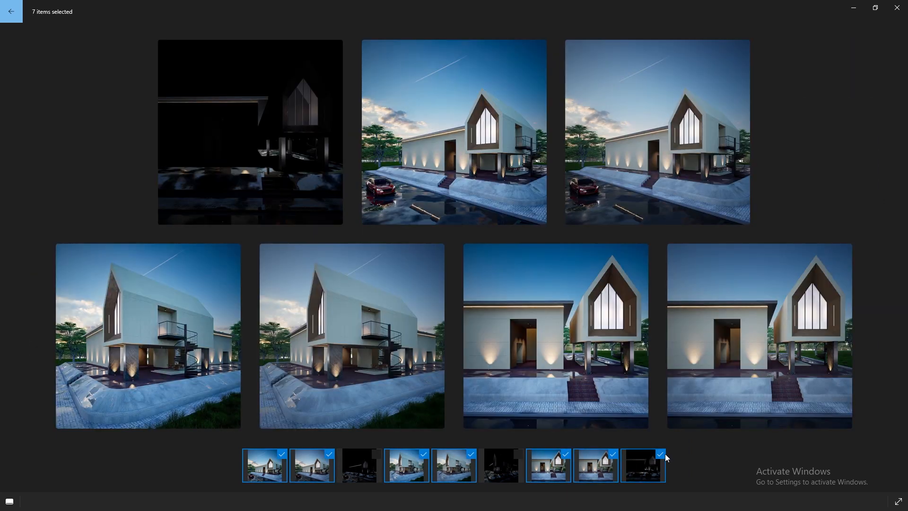
click(661, 455)
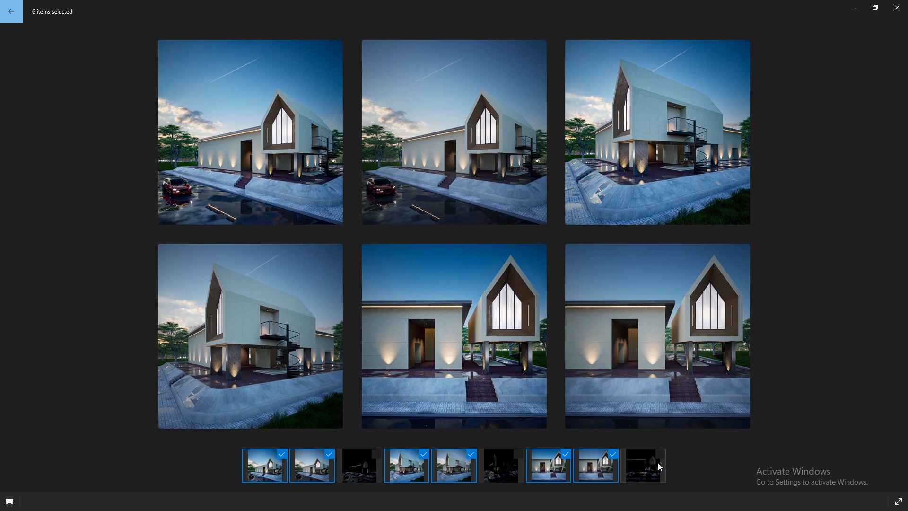
click(329, 454)
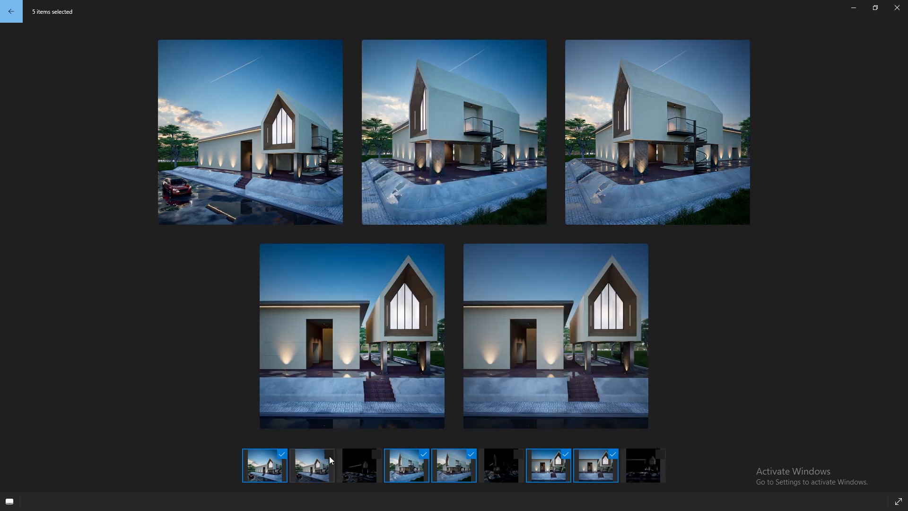
click(471, 455)
click(613, 455)
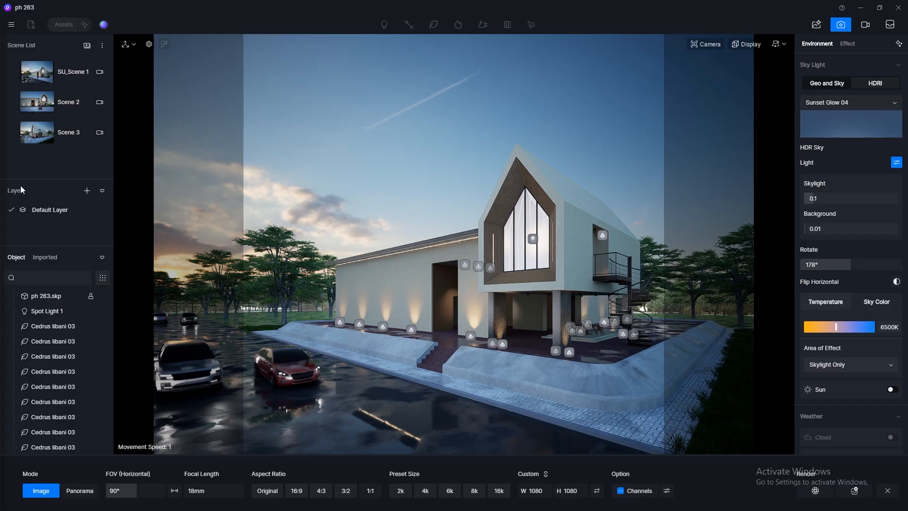
Step: Switch to D5 Render, recall Scene 2, add a camera object at that view and set its aspect ratio to 9:16
click(46, 100)
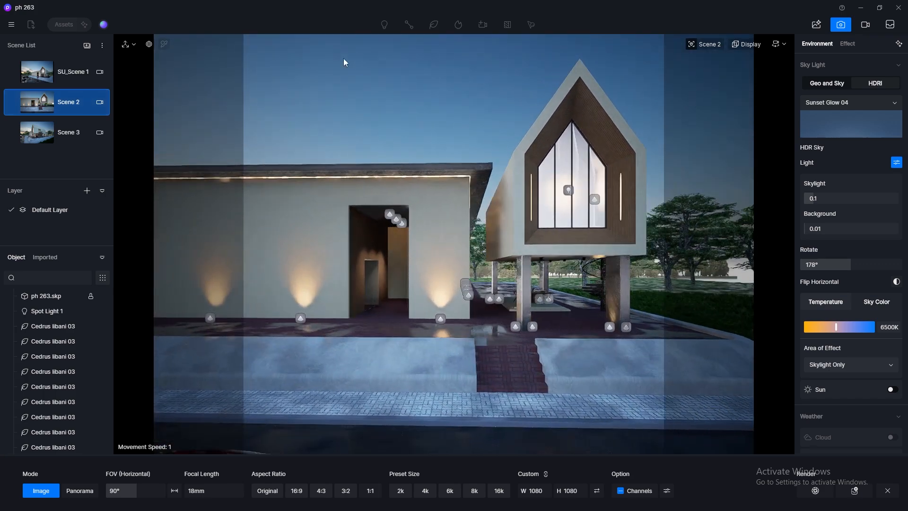
click(822, 24)
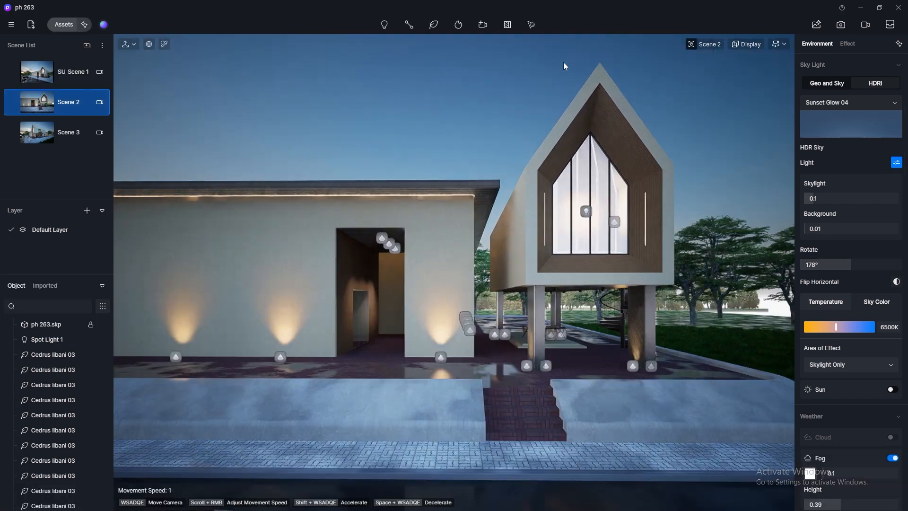
click(483, 24)
click(480, 60)
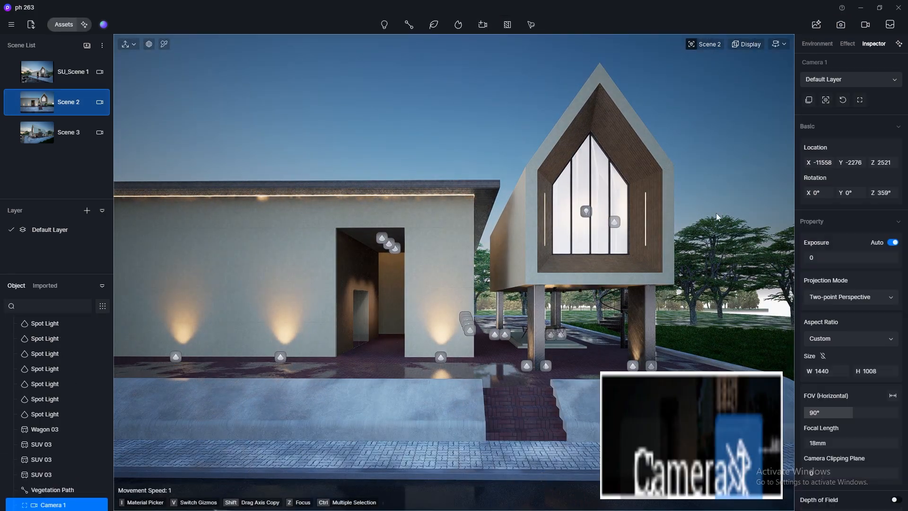
click(833, 339)
click(828, 414)
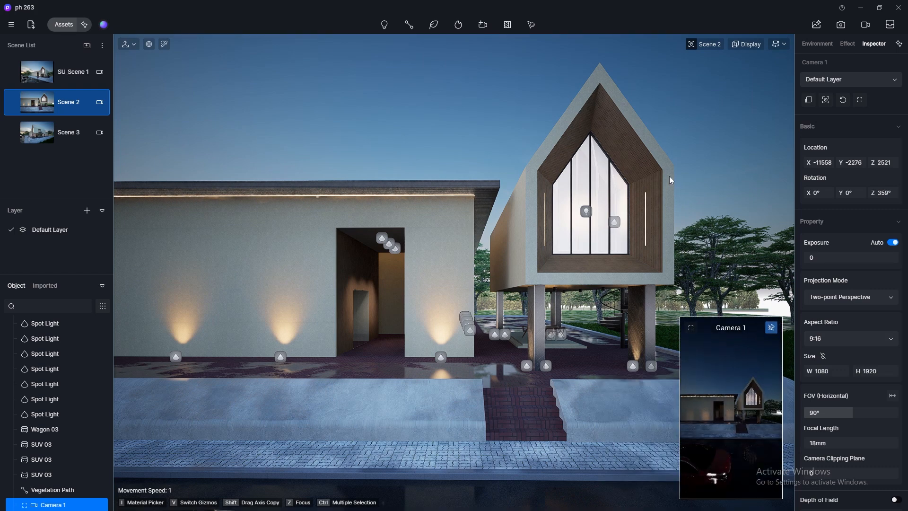
Step: Enter video mode and add the view of Camera 1 as the first shot of Clip 1
click(866, 24)
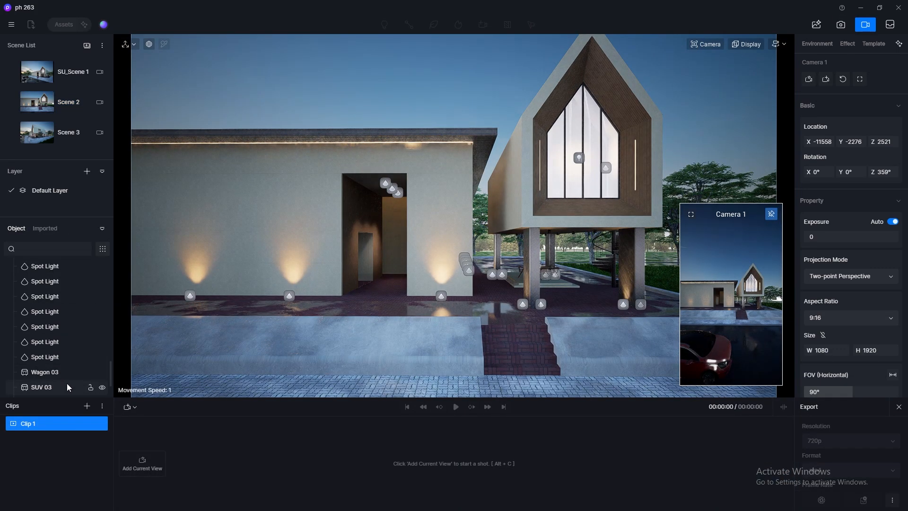
scroll(69, 388, down, 2)
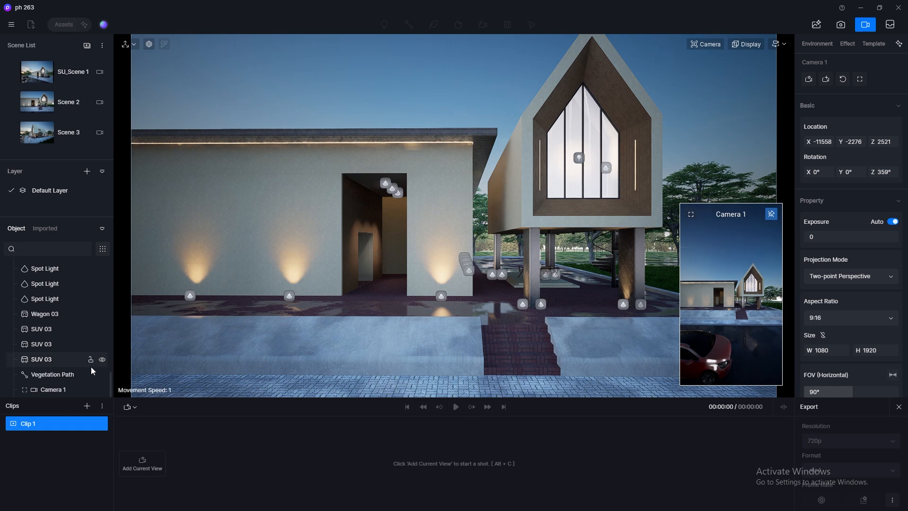
click(66, 390)
click(131, 407)
click(149, 443)
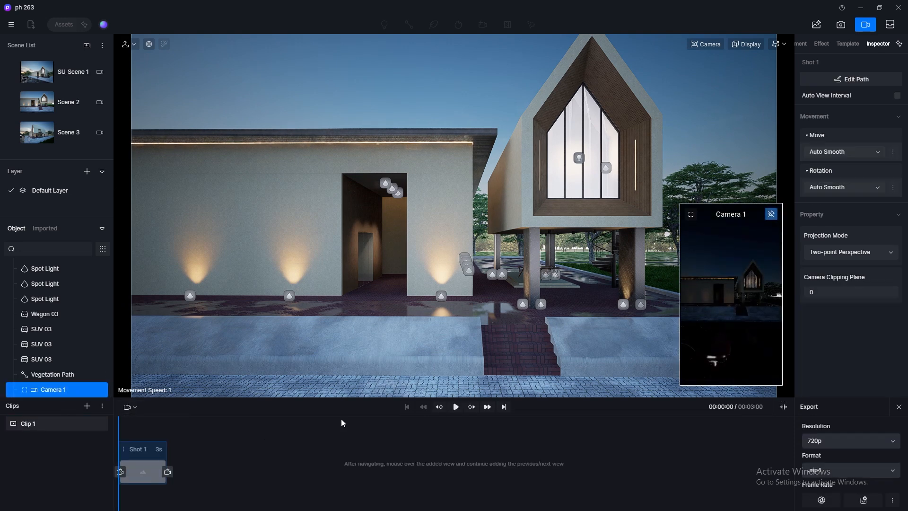
Step: Set the camera's field of view to 60°
click(705, 44)
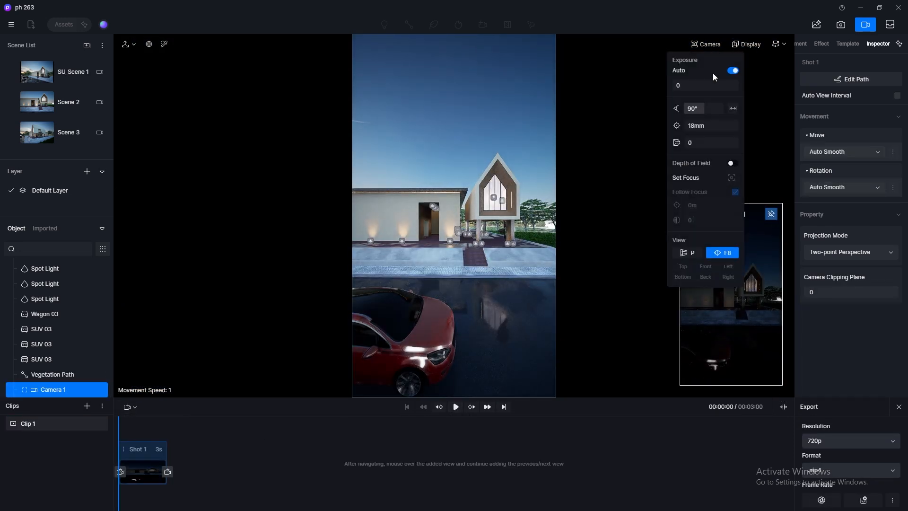
text(60)
key(Return)
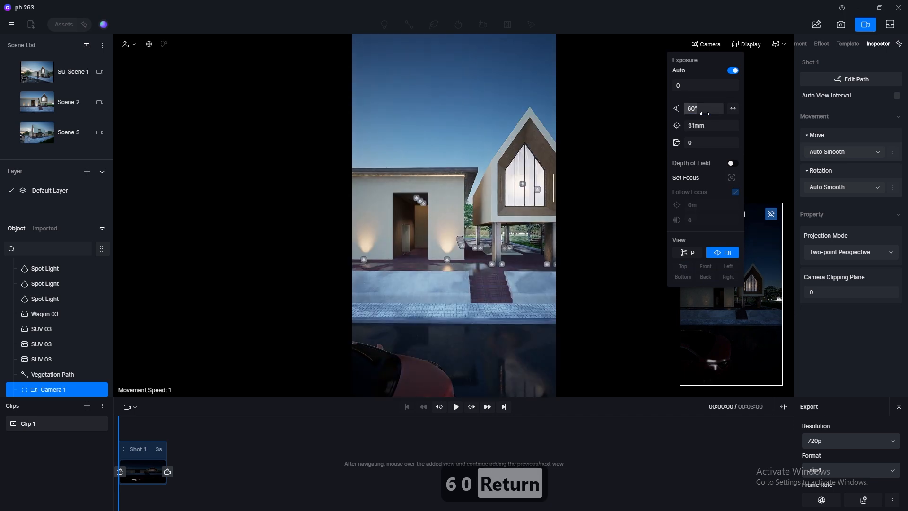
Step: Fly the camera forward and sideways to the right toward the gabled volume, keeping the parked car out of the vertical frame
key(w)
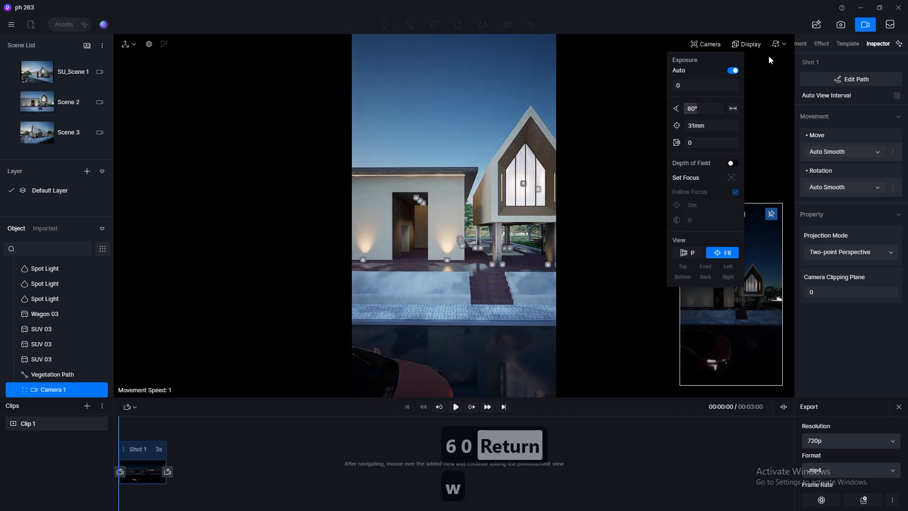
click(778, 44)
key(w)
key(w)
key(w)
key(w)
key(w)
key(w)
key(w)
key(w)
key(w)
key(w)
key(w)
key(w)
key(w)
key(w)
key(w)
key(w)
key(w)
key(w)
key(w)
key(w)
key(w)
key(w)
key(w)
key(w)
key(w)
key(w)
key(w)
key(d)
key(d)
key(d)
key(d)
key(d)
key(d)
key(d)
key(d)
key(d)
key(d)
key(d)
key(d)
key(d)
key(d)
key(d)
key(d)
key(d)
key(d)
key(d)
key(d)
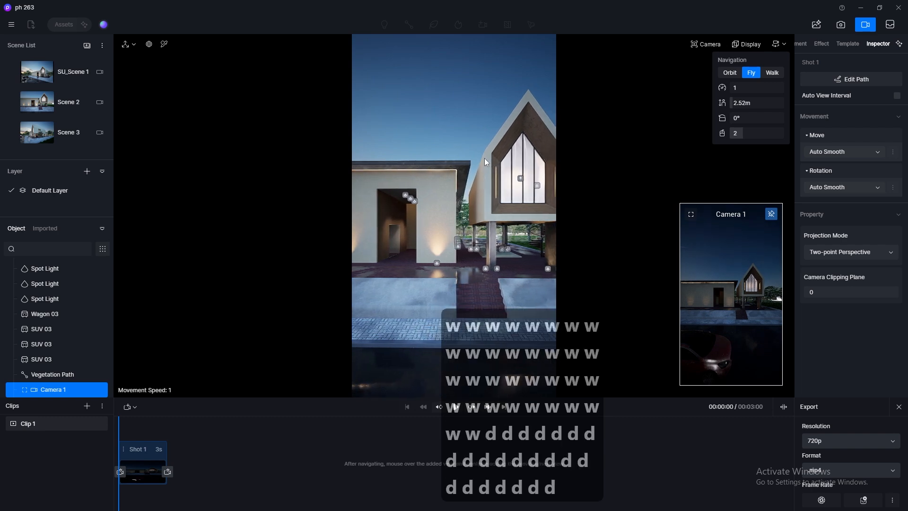
key(d)
key(d)
key(d)
key(d)
key(d)
key(d)
key(d)
key(d)
key(d)
key(d)
key(d)
key(d)
key(d)
key(d)
key(d)
key(d)
key(d)
key(d)
click(784, 45)
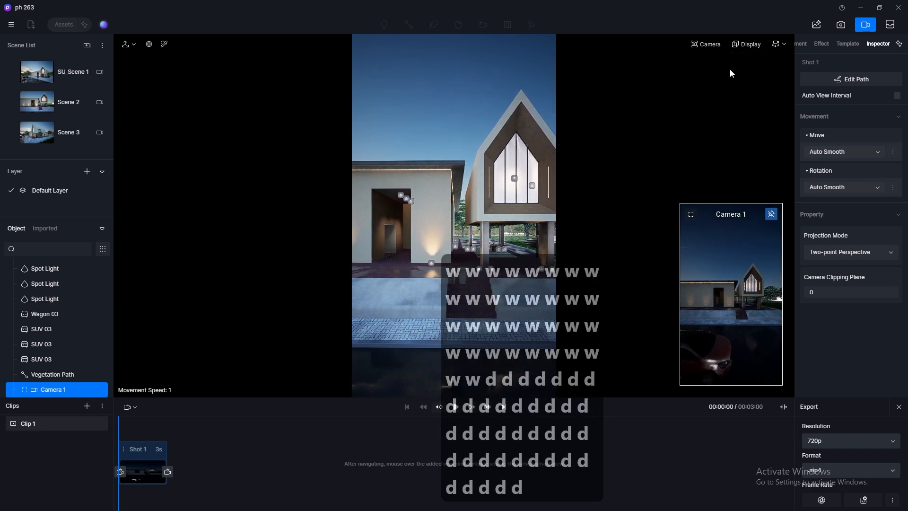
Step: Switch the camera to perspective view and set its field of view to 70°
click(723, 44)
click(686, 253)
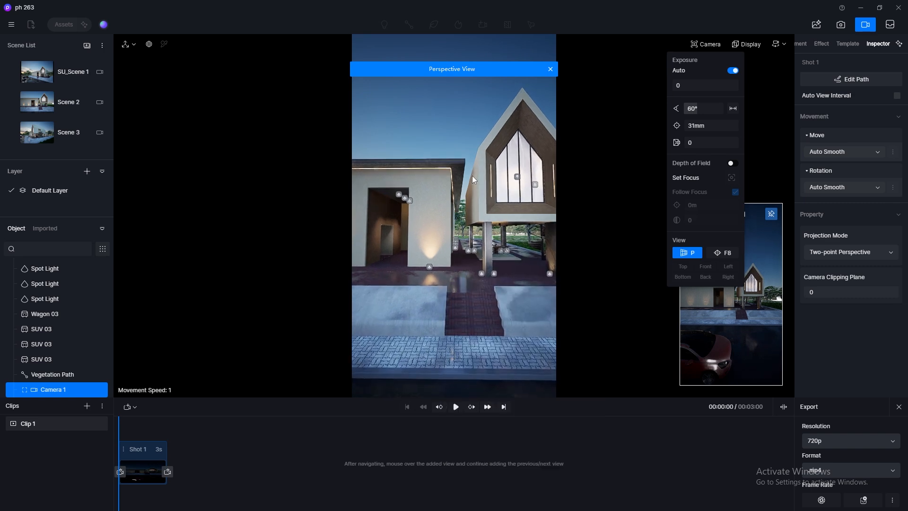
click(707, 46)
click(709, 46)
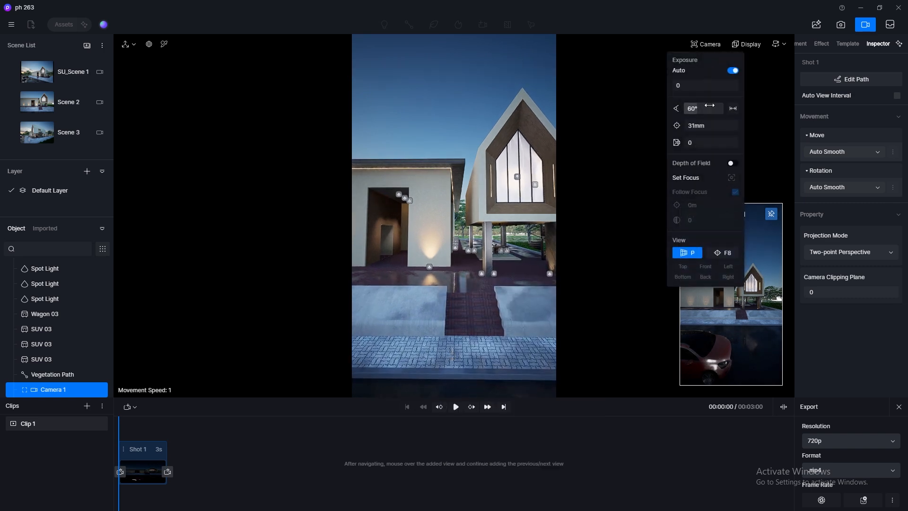
text(70)
key(Return)
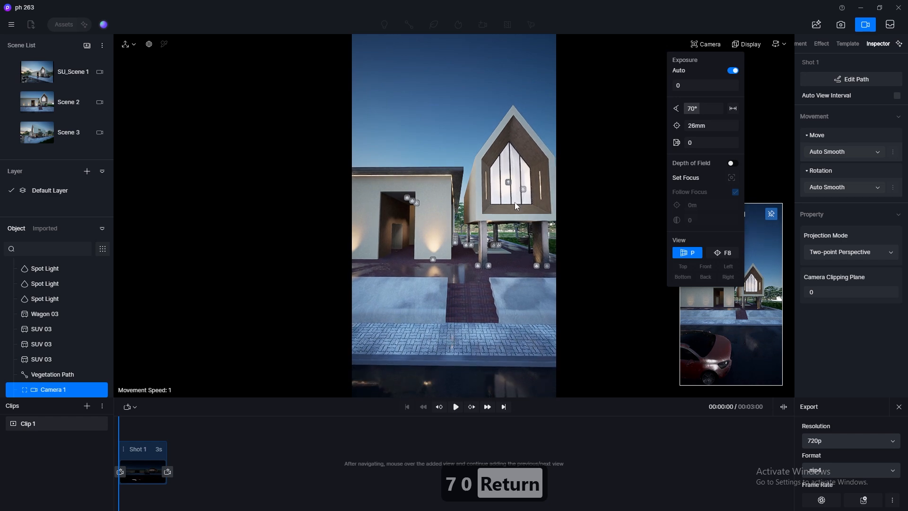
Step: Move the camera sideways to the right until the gabled volume fits fully inside the vertical frame
key(d)
key(d)
key(d)
key(d)
key(d)
key(d)
key(d)
key(d)
key(d)
key(d)
key(d)
key(d)
key(d)
key(d)
key(d)
key(d)
key(d)
key(d)
key(d)
key(d)
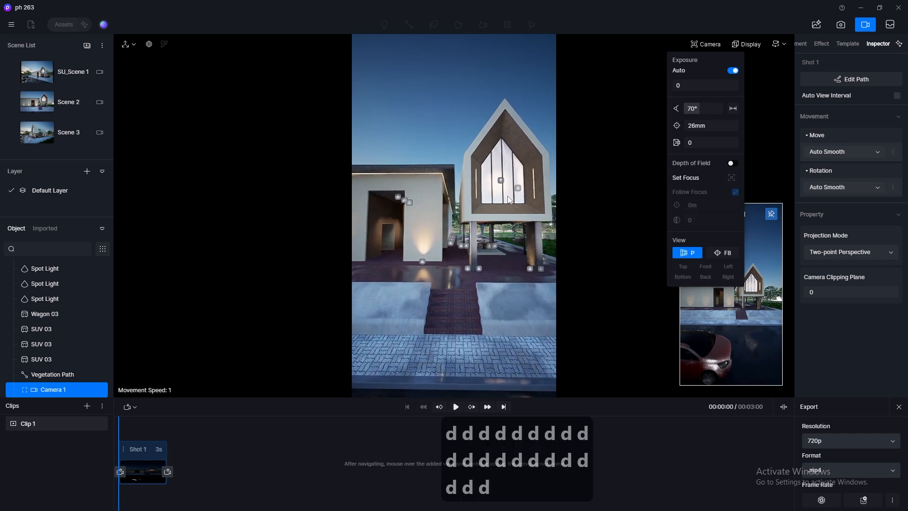
key(d)
key(d)
click(772, 44)
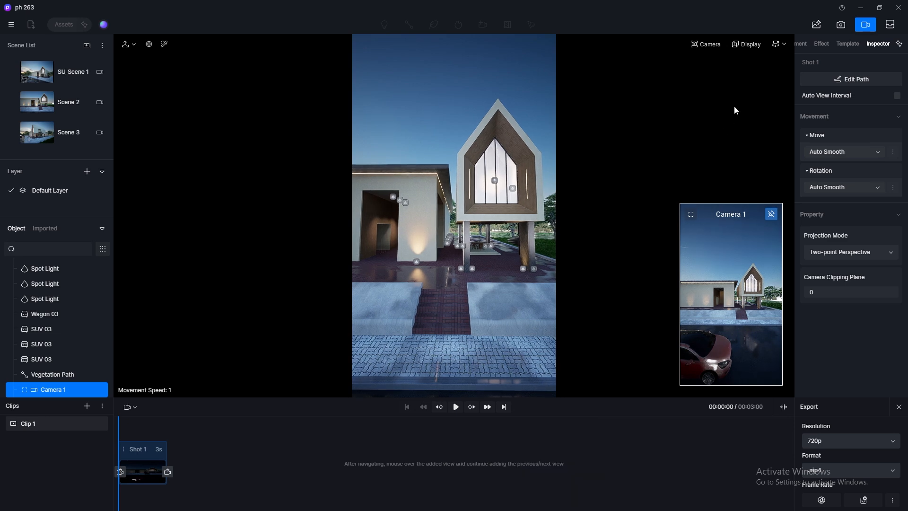
Step: Switch the camera back to two-point perspective and move it right until the gabled volume is centred in the vertical frame
click(718, 44)
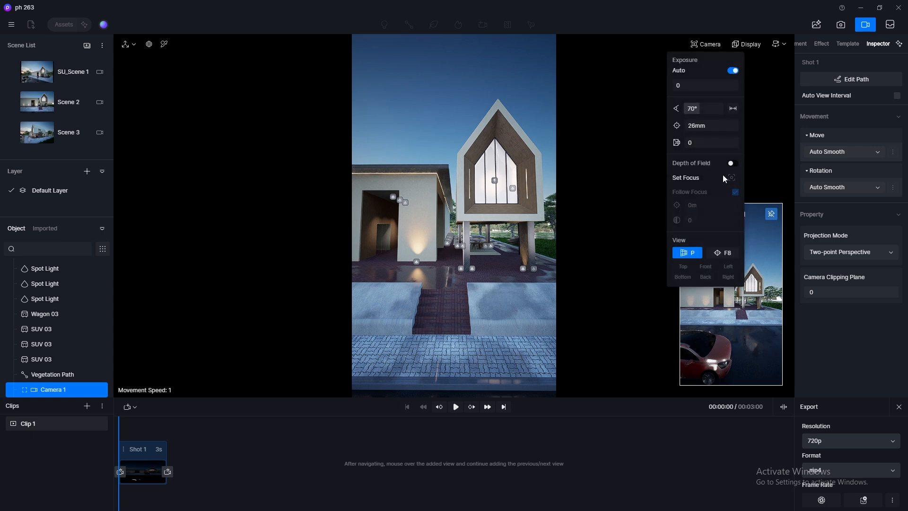
click(722, 254)
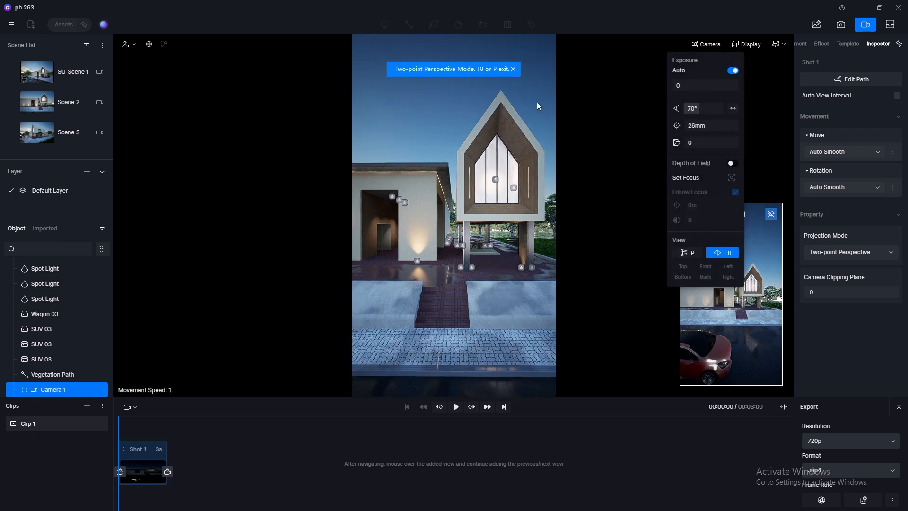
key(a)
key(d)
key(d)
key(d)
key(d)
key(d)
key(d)
key(d)
key(d)
key(d)
key(d)
key(d)
key(d)
key(d)
key(d)
key(d)
key(d)
key(d)
key(d)
key(d)
key(d)
key(d)
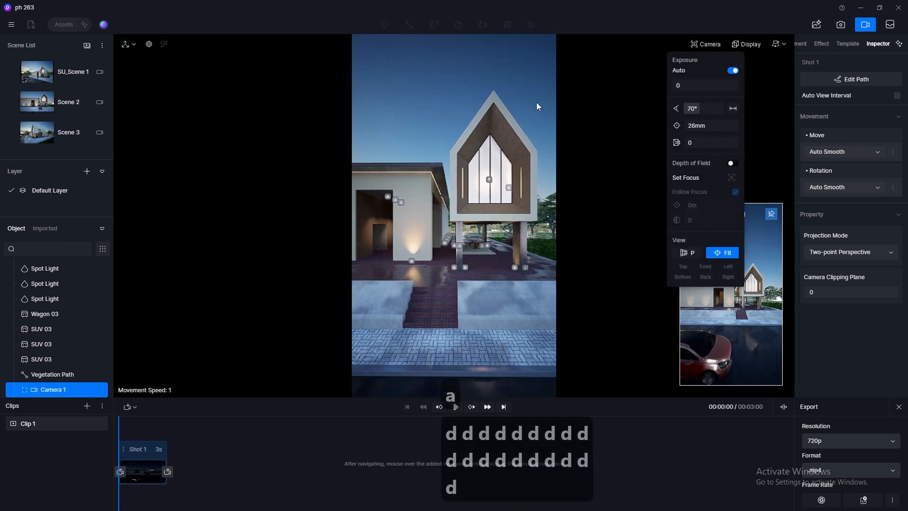
key(d)
key(d)
key(d)
key(d)
key(d)
key(d)
key(d)
key(d)
key(d)
key(d)
key(d)
key(d)
key(d)
key(d)
key(d)
key(d)
key(d)
key(d)
key(d)
key(d)
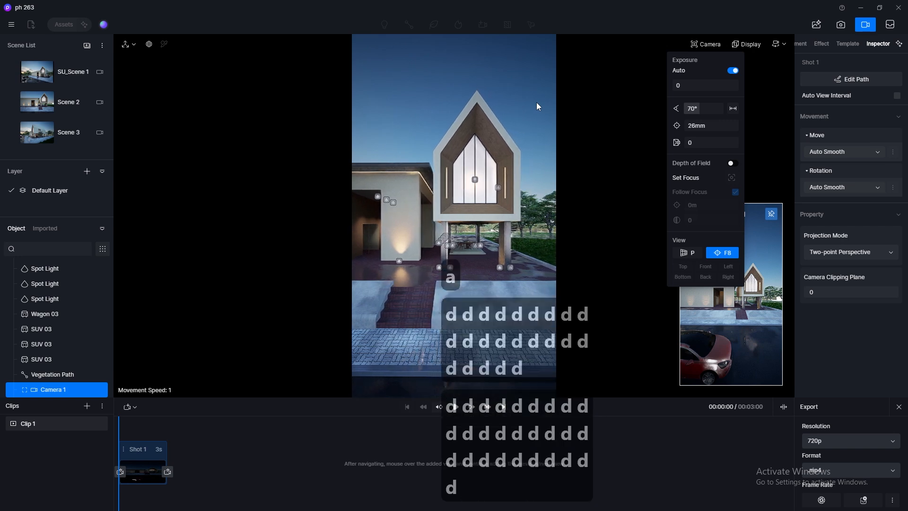
key(d)
key(d)
key(d)
key(d)
key(d)
key(d)
key(d)
key(d)
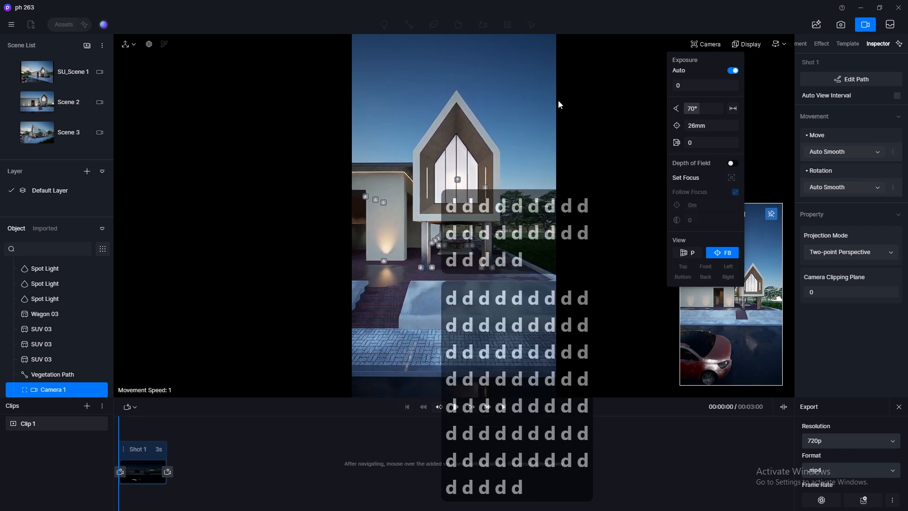
Step: Set the camera movement speed to 5 and move the camera left until the gabled volume nears the right edge of the vertical frame
click(779, 47)
click(779, 47)
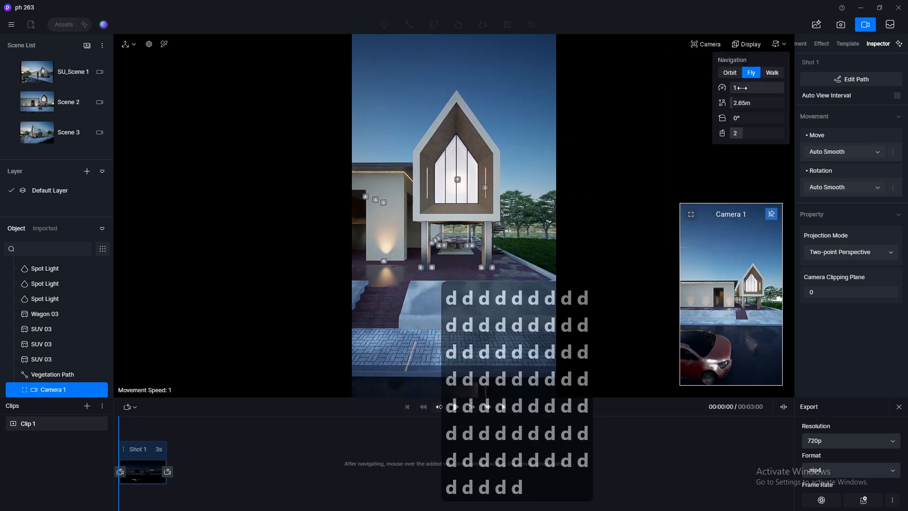
text(5)
key(Return)
key(d)
key(a)
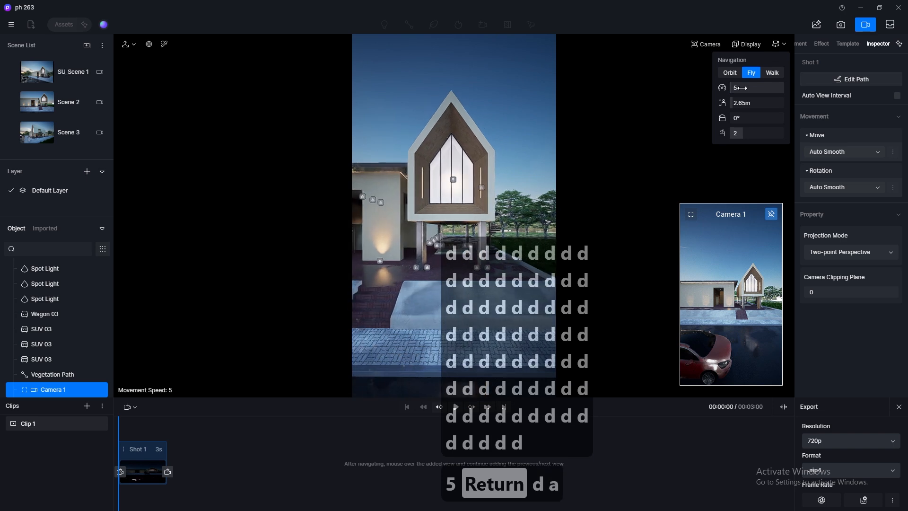
key(d)
key(a)
key(a)
key(a)
key(a)
key(a)
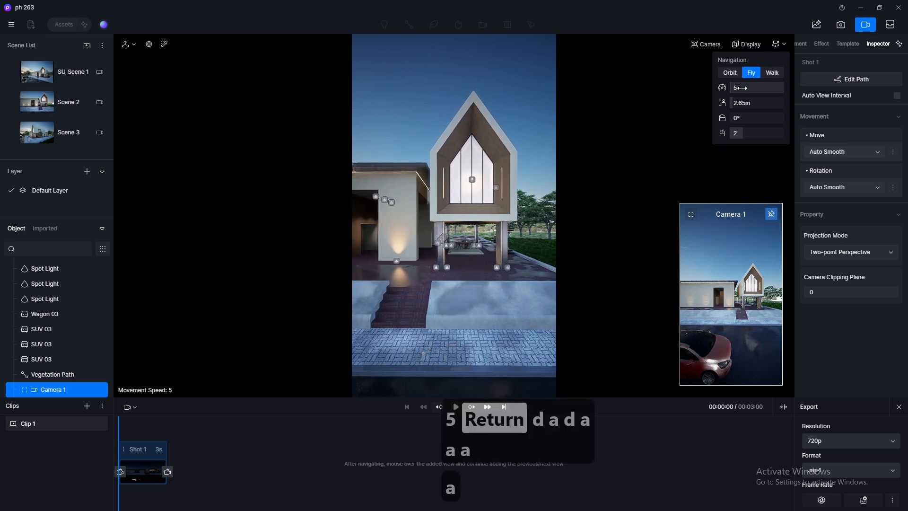
key(d)
key(a)
key(a)
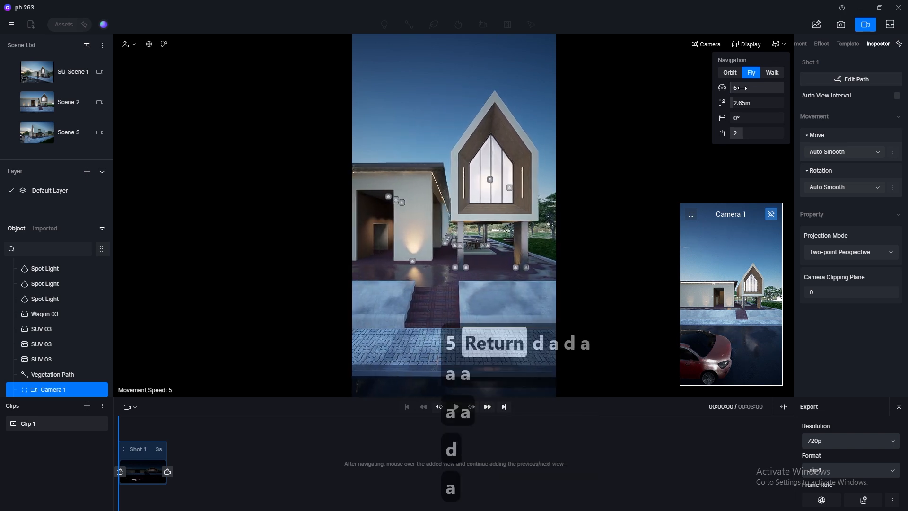
key(a)
key(a)
key(a)
key(a)
key(a)
key(a)
key(a)
key(a)
Step: Move the camera slightly back to the right so the gabled volume sits just right of centre beside the entrance wall
key(d)
key(d)
key(d)
key(d)
key(d)
key(d)
key(d)
key(d)
key(d)
key(d)
key(d)
key(d)
key(d)
key(d)
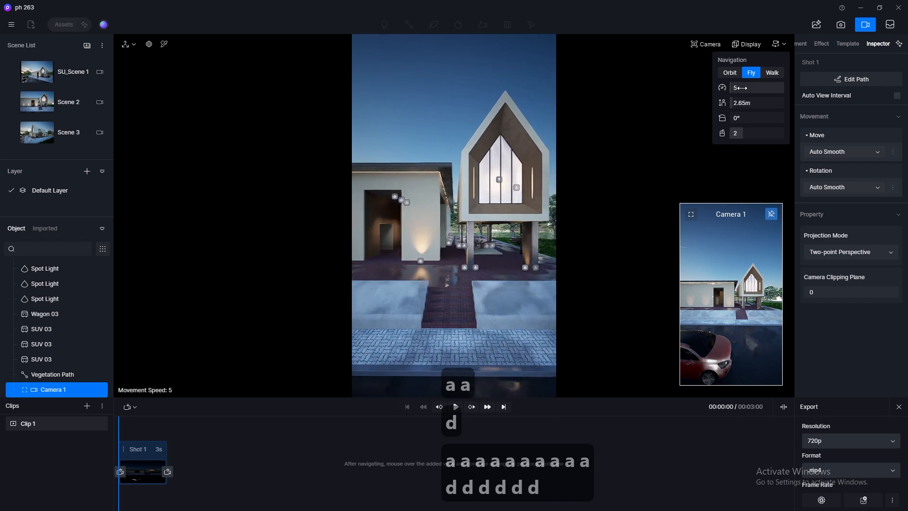
key(a)
key(a)
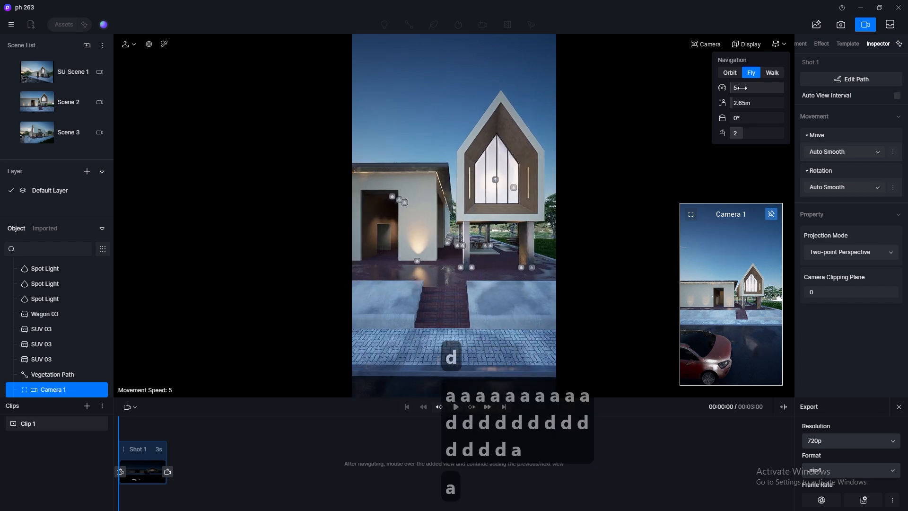
key(d)
key(d)
key(a)
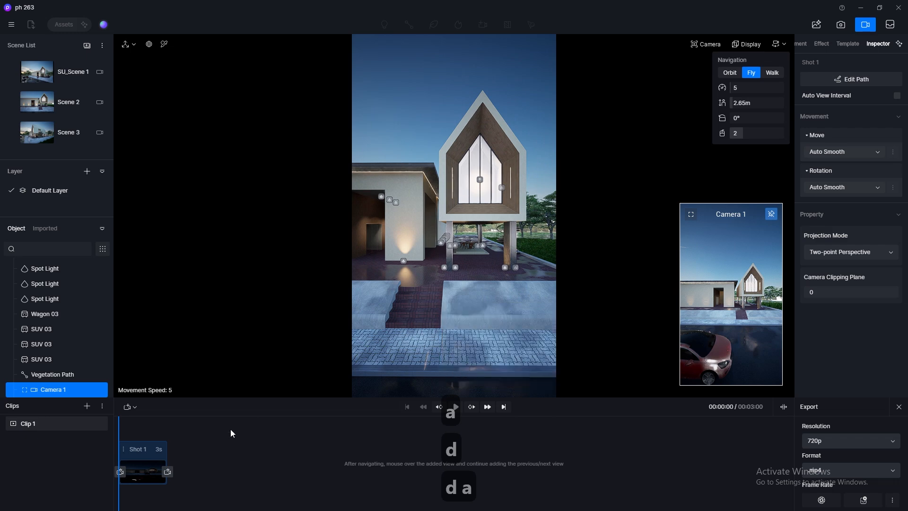
Step: Set the movement speed to 1, raise the camera to a height of 2.76 m and update the shot's first view
key(q)
key(e)
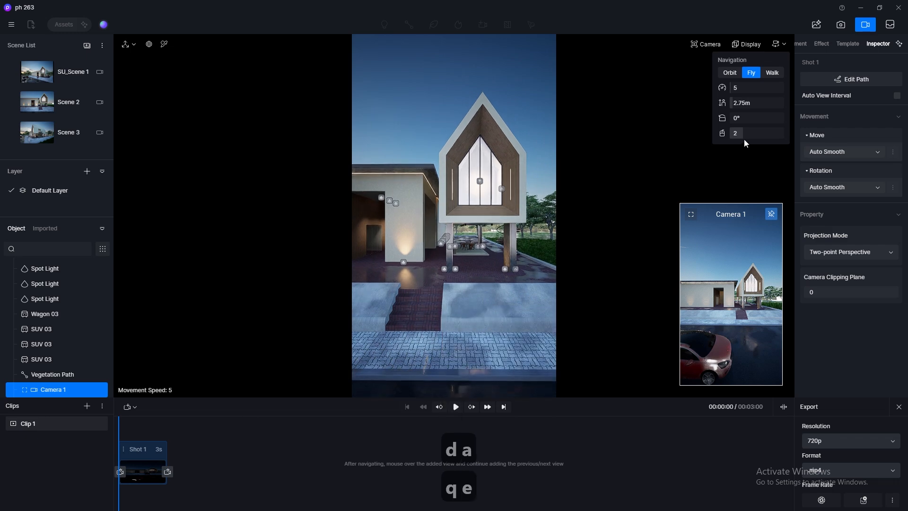
text(1)
key(Return)
key(q)
key(q)
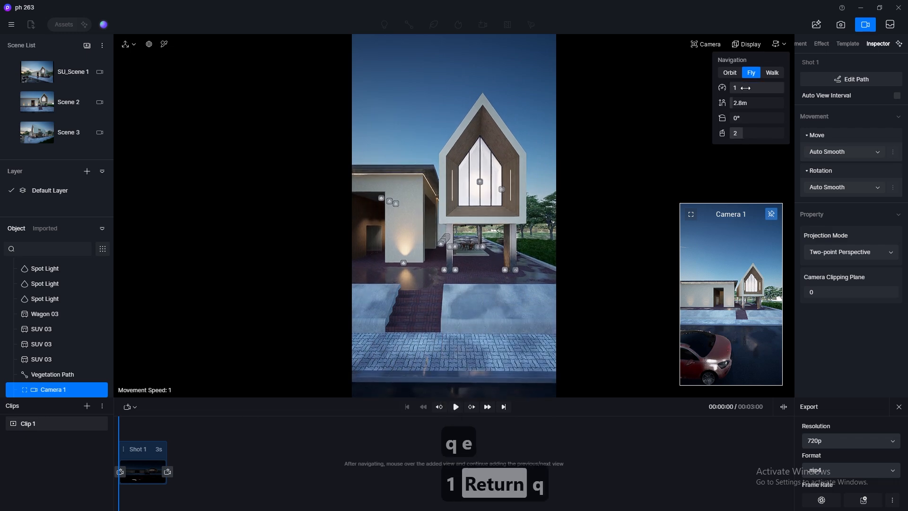
key(e)
key(e)
key(q)
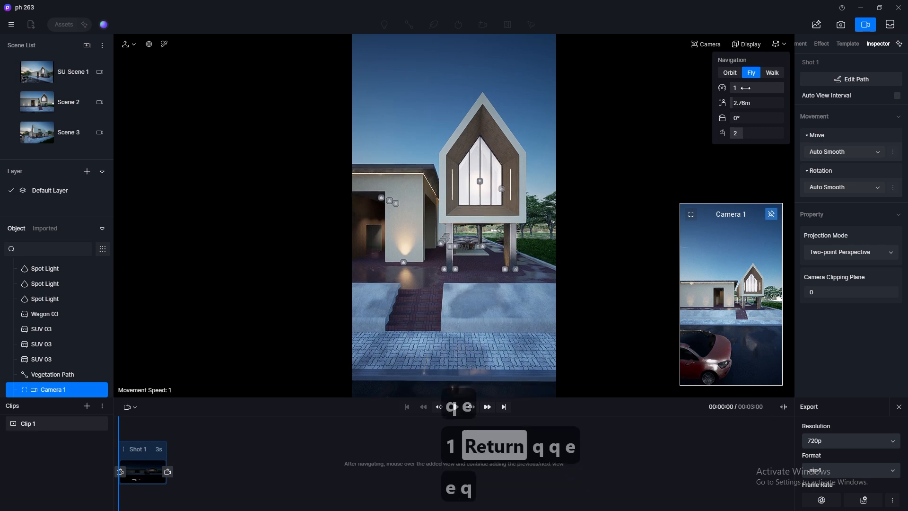
click(158, 497)
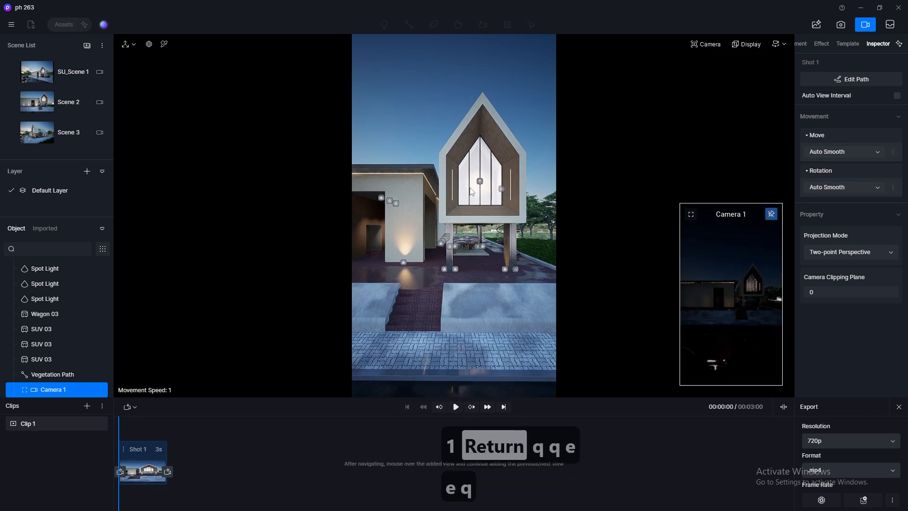
Step: Set the movement speed to 5 and move the camera left along the facade until the uplit wall and doorway fill the frame
key(a)
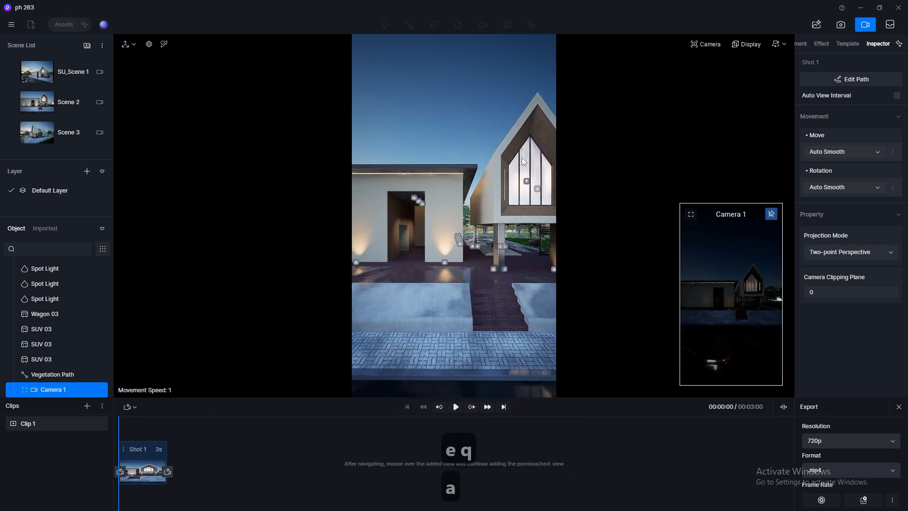
click(778, 44)
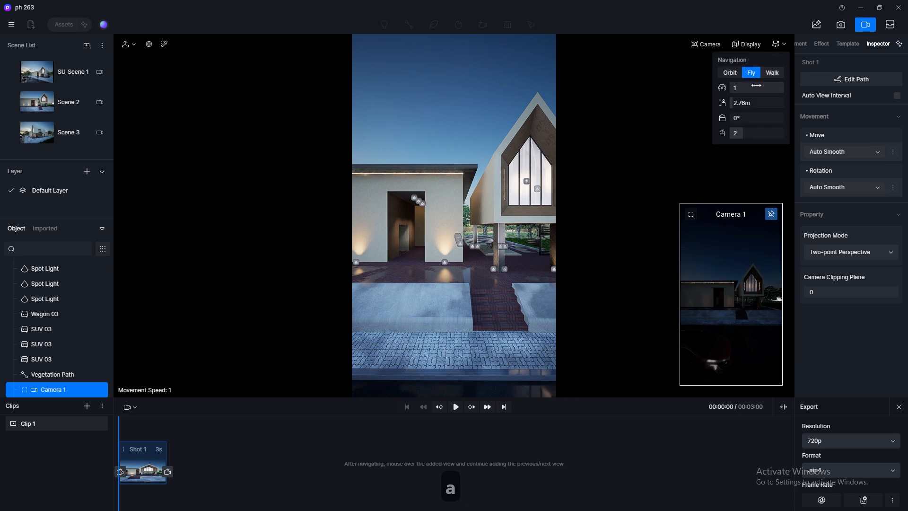
text(5)
key(Return)
key(a)
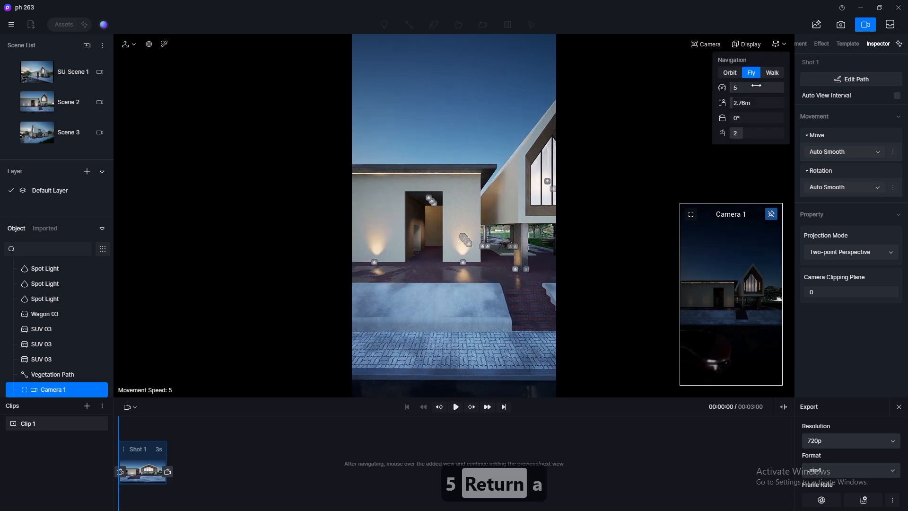
key(a)
key(a)
key(a)
key(a)
key(a)
key(a)
key(a)
key(a)
key(a)
key(a)
key(a)
key(a)
key(a)
key(a)
key(a)
key(a)
key(a)
key(a)
key(a)
key(a)
key(d)
key(d)
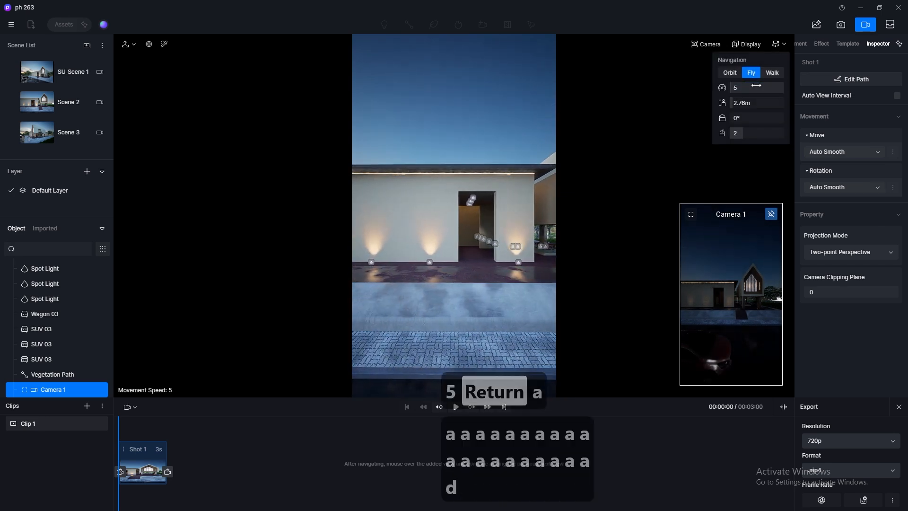
key(a)
key(a)
key(a)
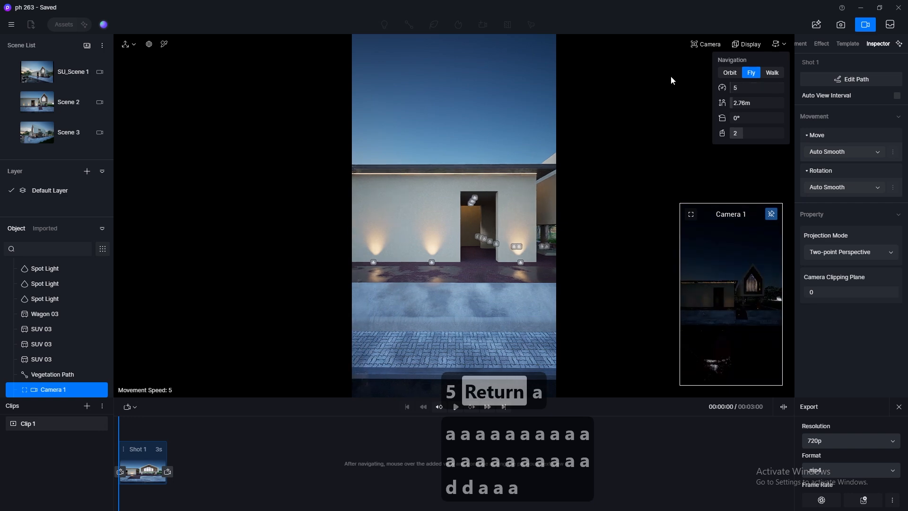
key(d)
Step: Nudge the camera right at movement speed 1 and add the current view as the shot's second view
click(738, 88)
text(1)
key(Return)
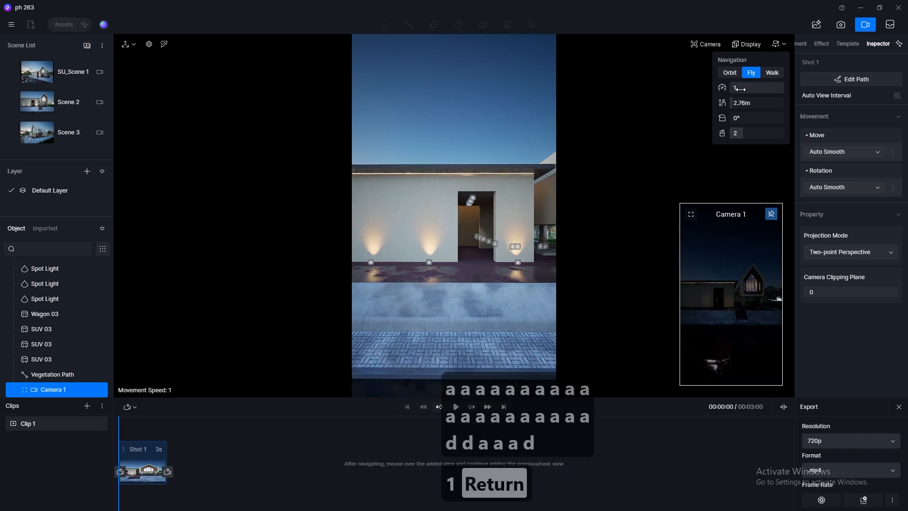
key(d)
key(d)
key(d)
key(d)
key(d)
key(a)
mouse_move(123, 482)
click(168, 471)
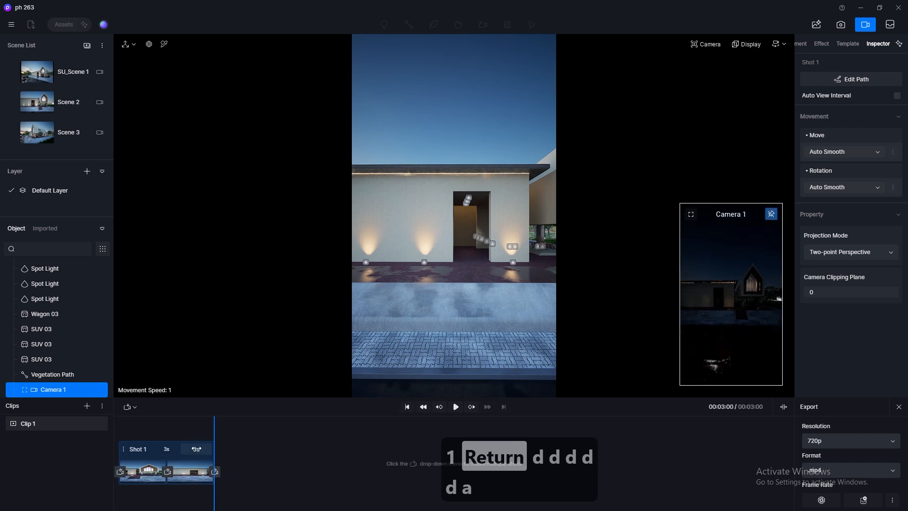
Step: Set the duration of Shot 1 to 5 s and change its Move interpolation to Linear
text(5)
key(Return)
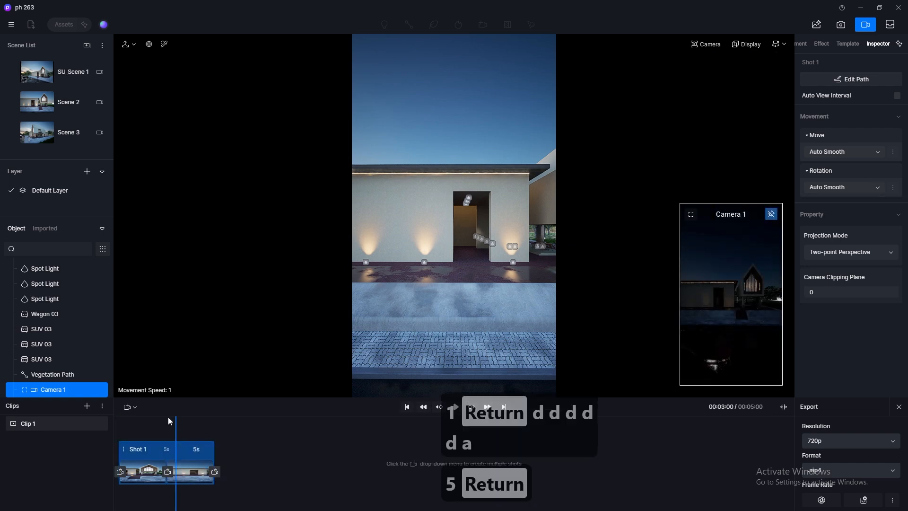
drag(177, 424, 105, 427)
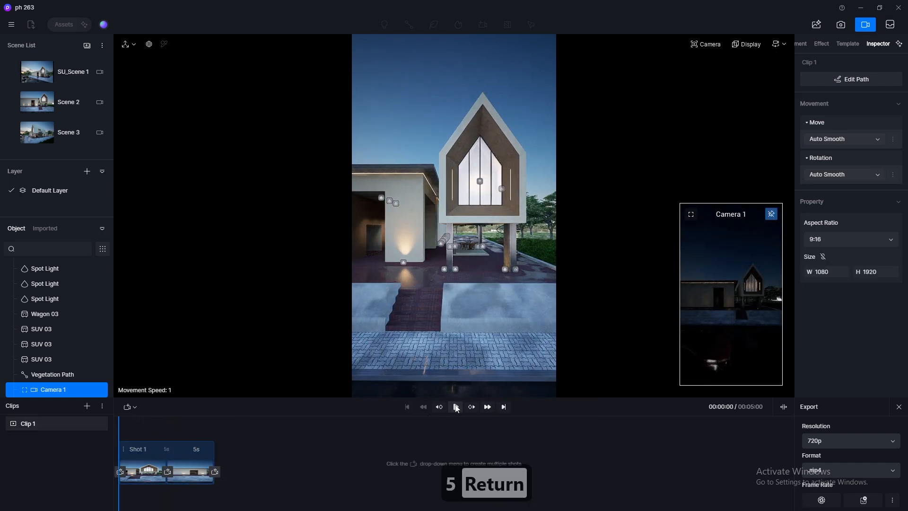
click(140, 451)
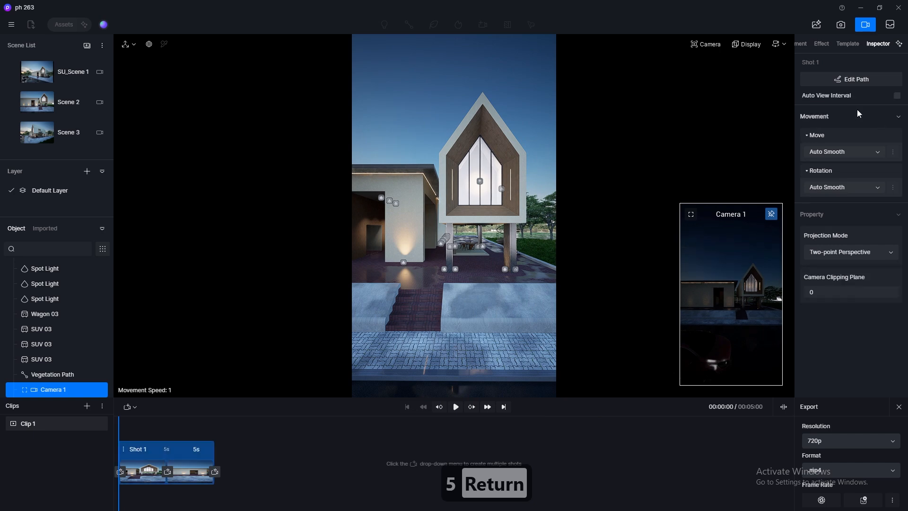
click(835, 152)
click(830, 180)
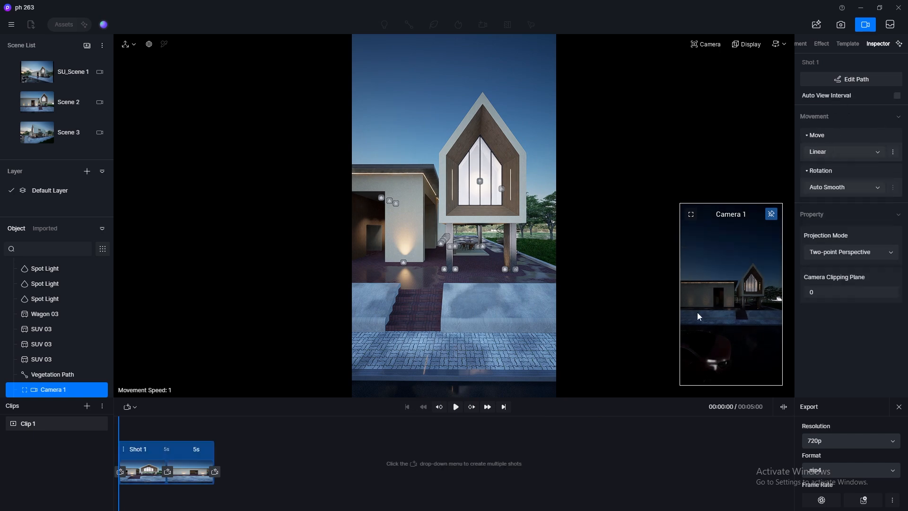
Step: Play the clip from the start to preview the sideways camera move along the facade
click(457, 408)
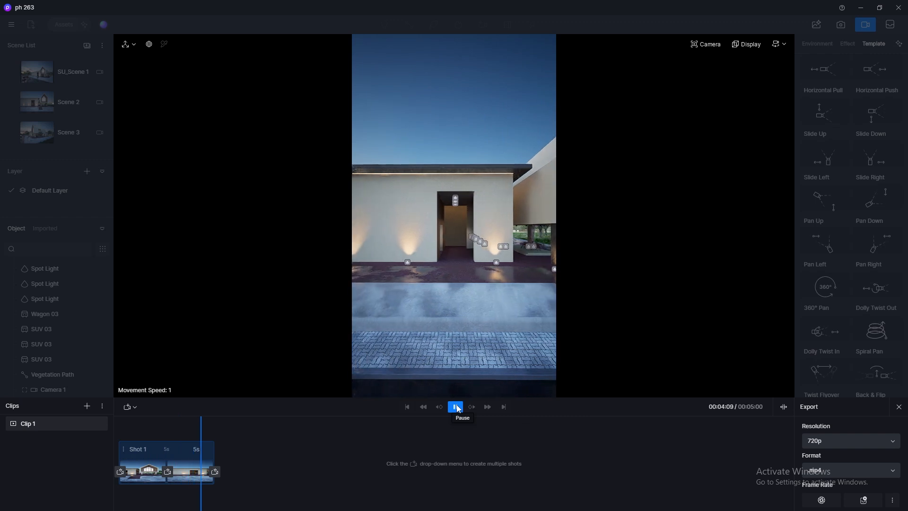
click(457, 409)
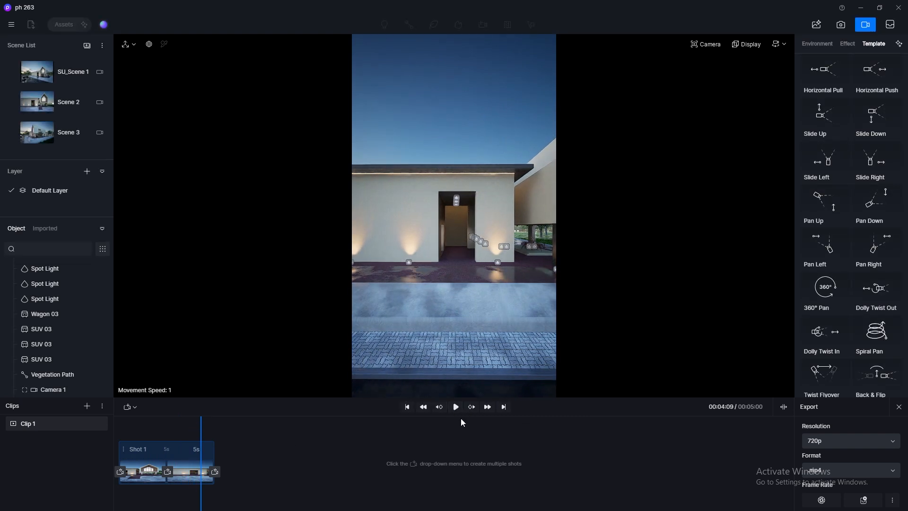
click(203, 447)
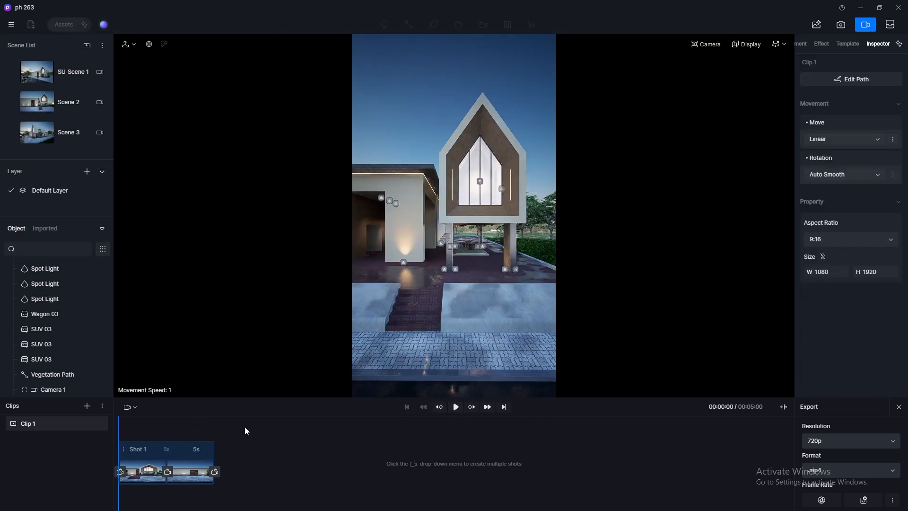
click(458, 407)
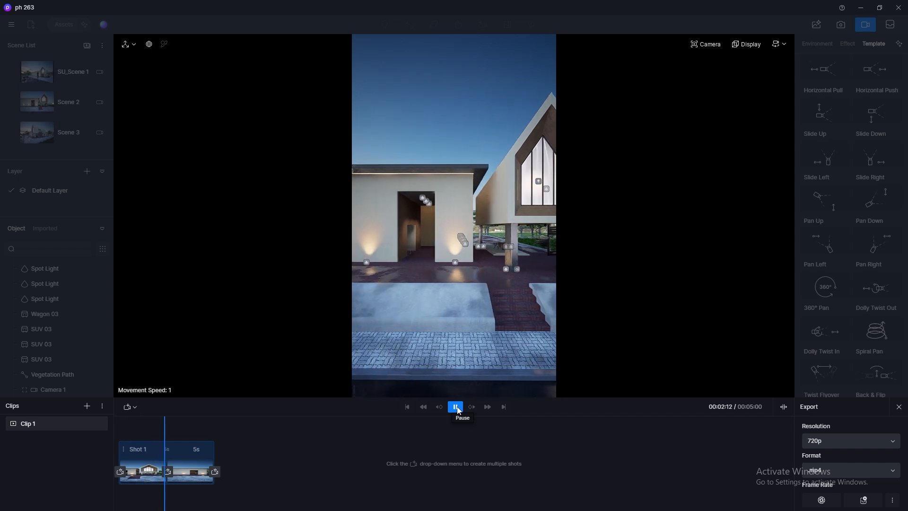
click(457, 408)
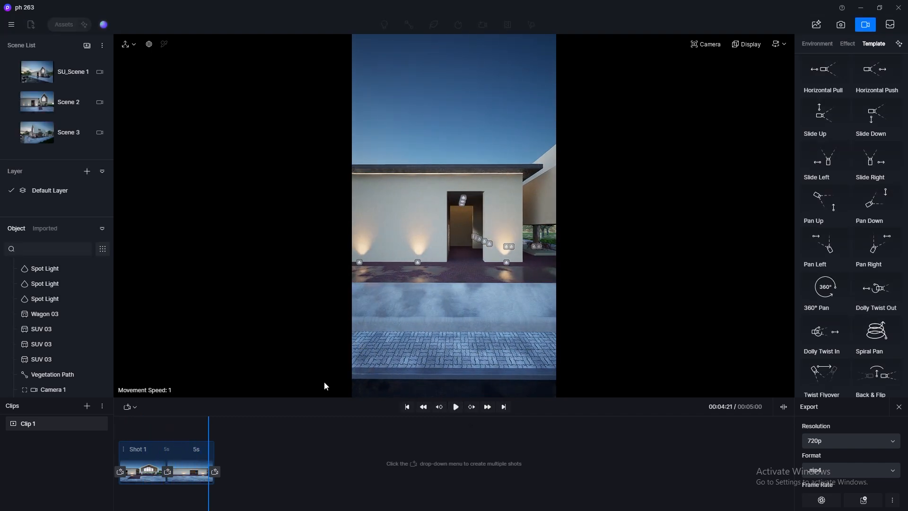
Step: Leave video mode, open Scene 3, and add a camera from that view with a 9:16 aspect ratio
click(863, 24)
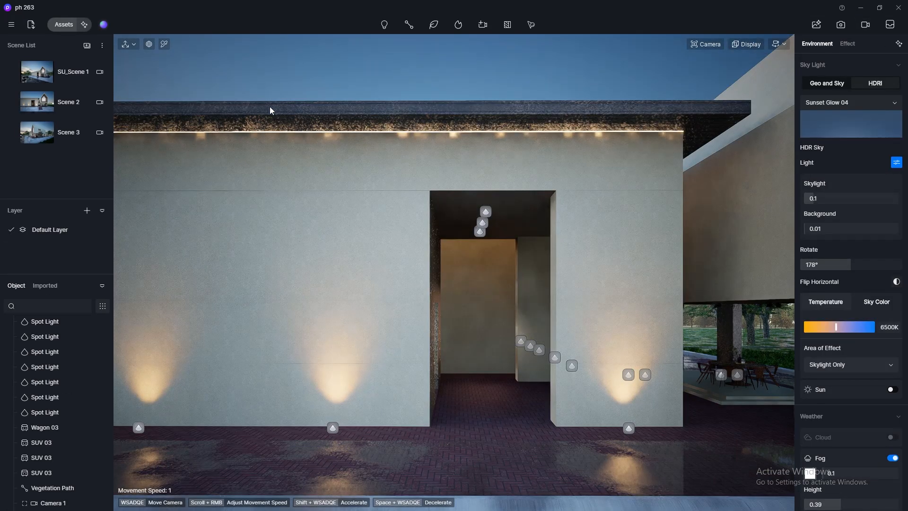
click(53, 132)
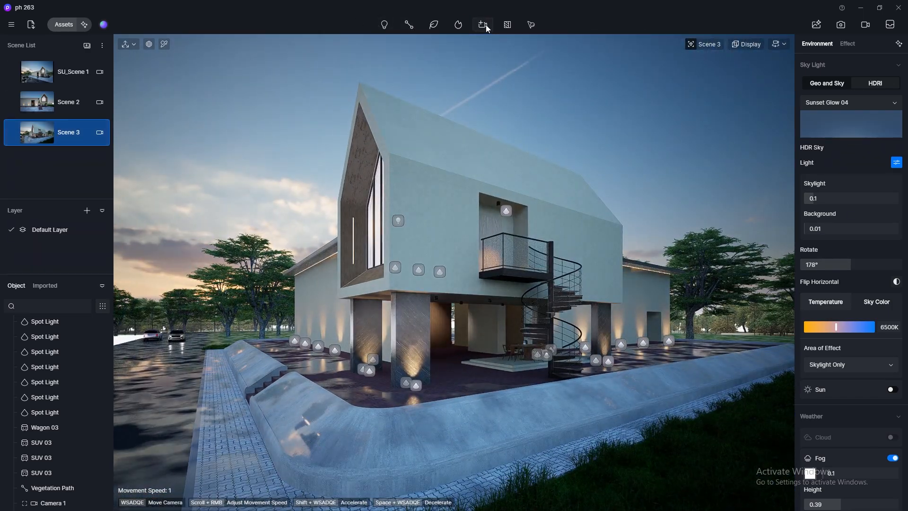
mouse_move(486, 24)
click(492, 59)
click(833, 338)
click(826, 414)
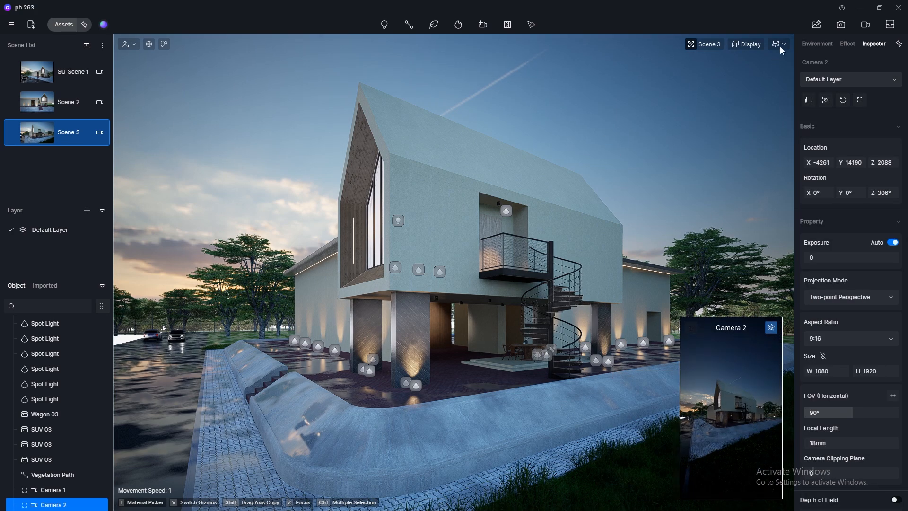
Step: Create a second video clip and start its first shot from the view of Camera 2
click(866, 25)
click(87, 406)
click(43, 439)
scroll(62, 361, down, 2)
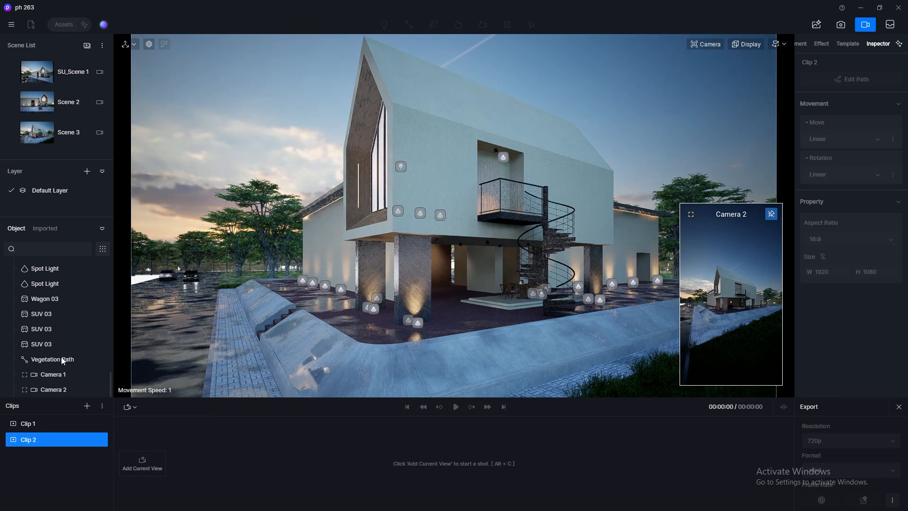
click(53, 389)
click(135, 407)
click(150, 442)
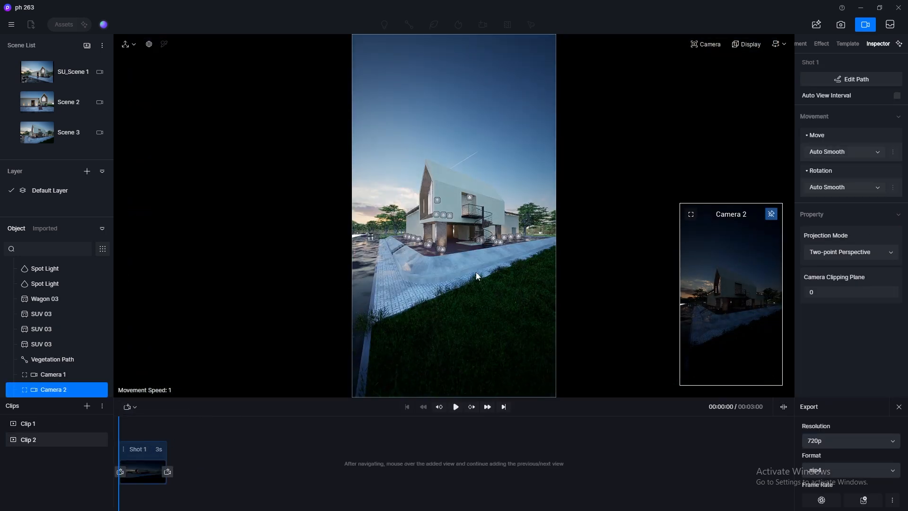
Step: Set the camera's field of view to 60° for the new shot
click(715, 47)
click(713, 110)
text(60)
key(Return)
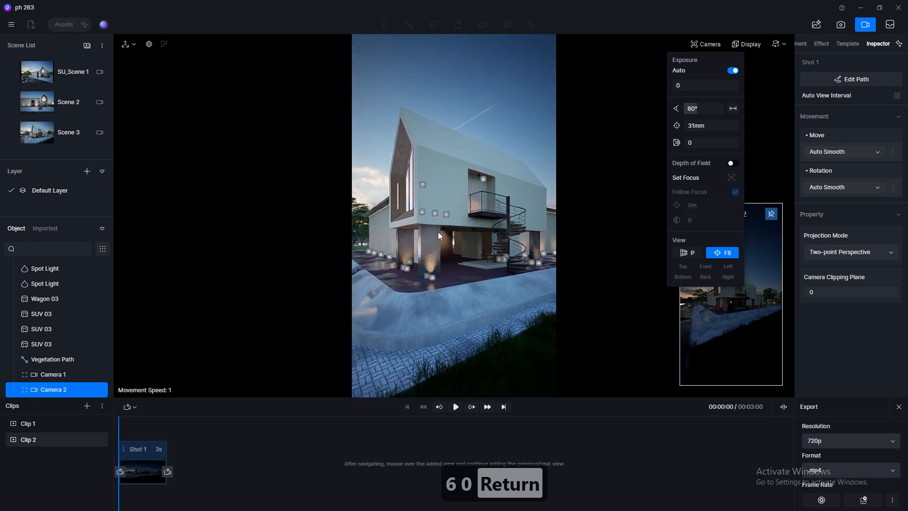
Step: Move the camera to the right and lower it so the house with the spiral staircase fits the vertical frame
key(d)
key(d)
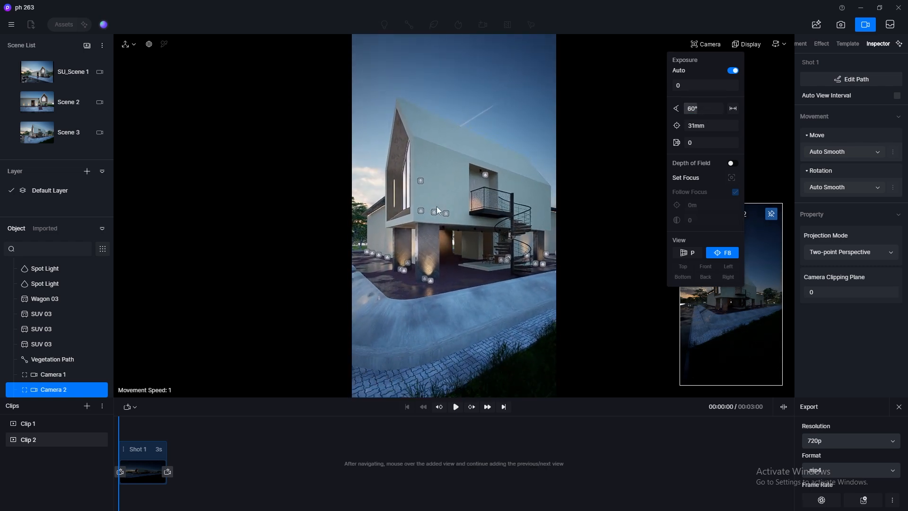
key(d)
key(d)
key(d)
key(d)
key(d)
key(d)
key(d)
key(d)
key(d)
key(d)
key(d)
key(d)
key(d)
key(d)
key(d)
key(d)
key(a)
key(e)
key(e)
key(e)
key(e)
key(e)
key(e)
key(e)
key(e)
key(e)
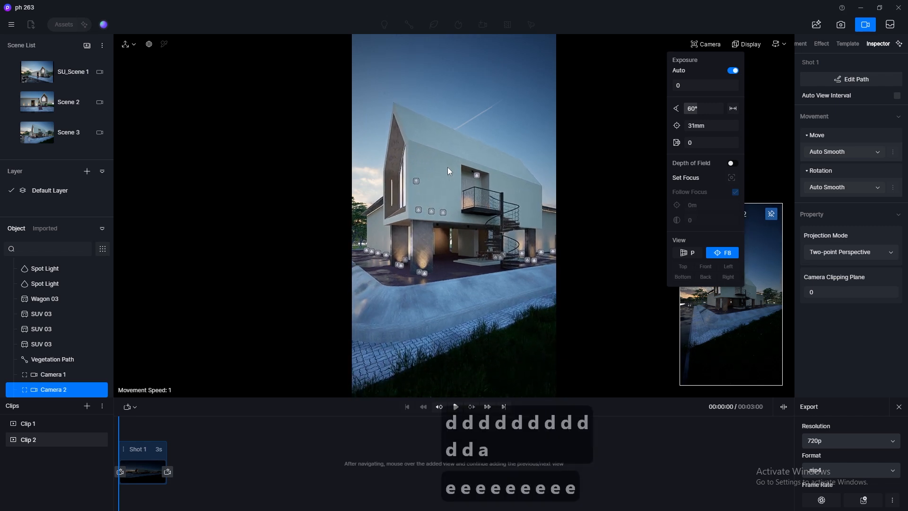
Step: Set the camera movement speed to 5 and lower the camera into the grass to a height of about -0.65 m
click(713, 49)
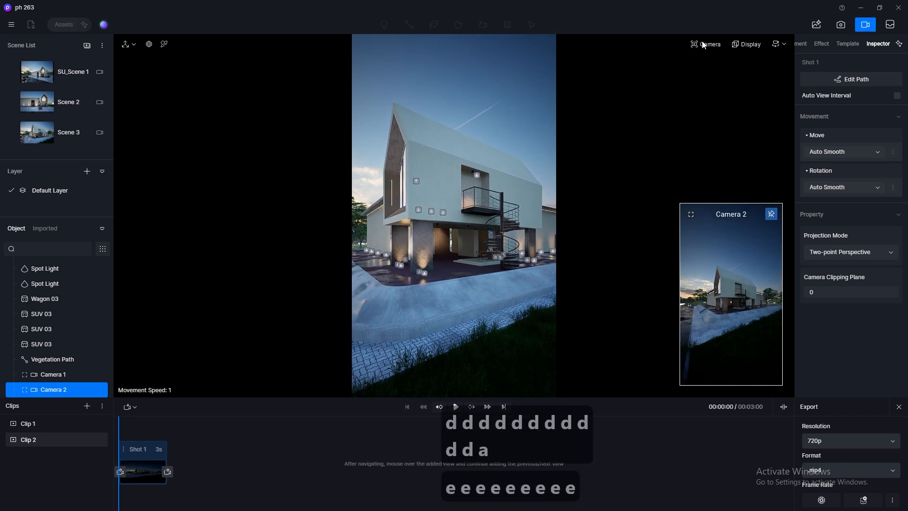
mouse_move(786, 44)
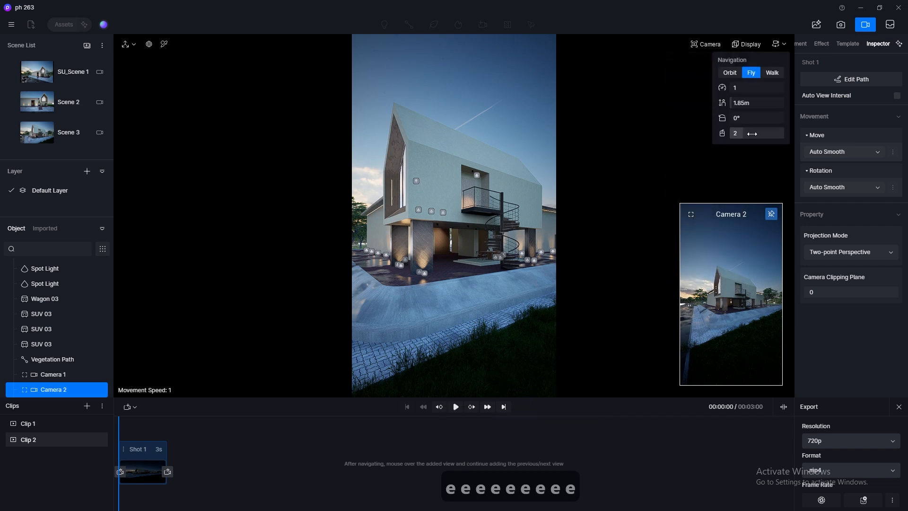
click(747, 89)
text(5)
key(Return)
key(e)
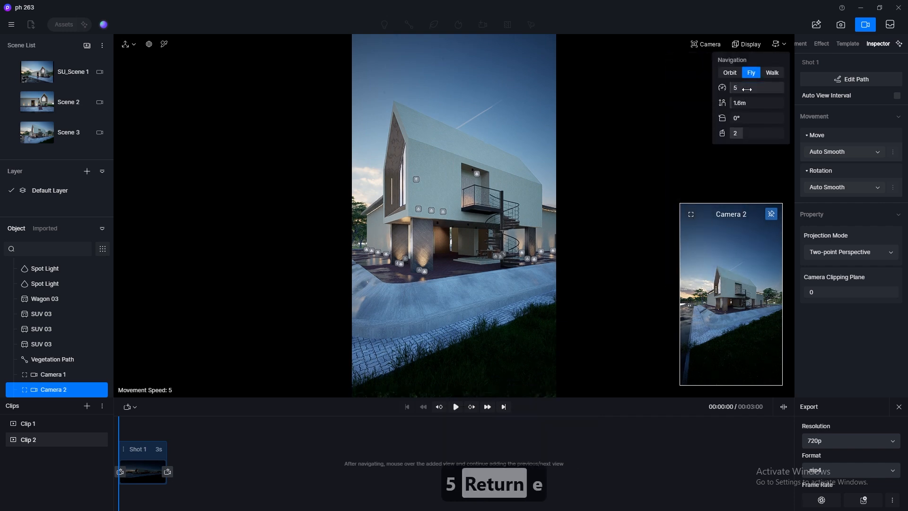
key(e)
key(e)
key(e)
key(e)
key(e)
key(e)
key(e)
key(e)
key(e)
key(e)
key(e)
key(e)
key(e)
key(e)
key(e)
key(e)
key(e)
key(e)
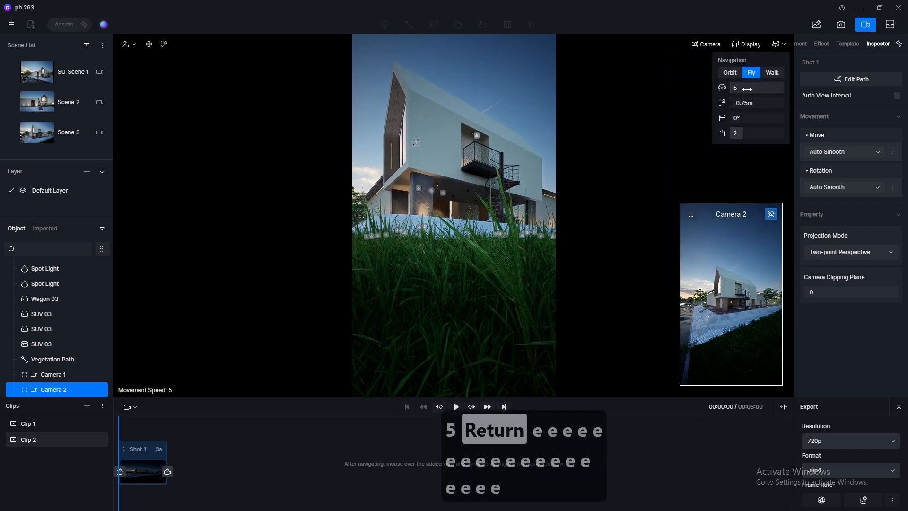
key(e)
key(q)
key(q)
key(e)
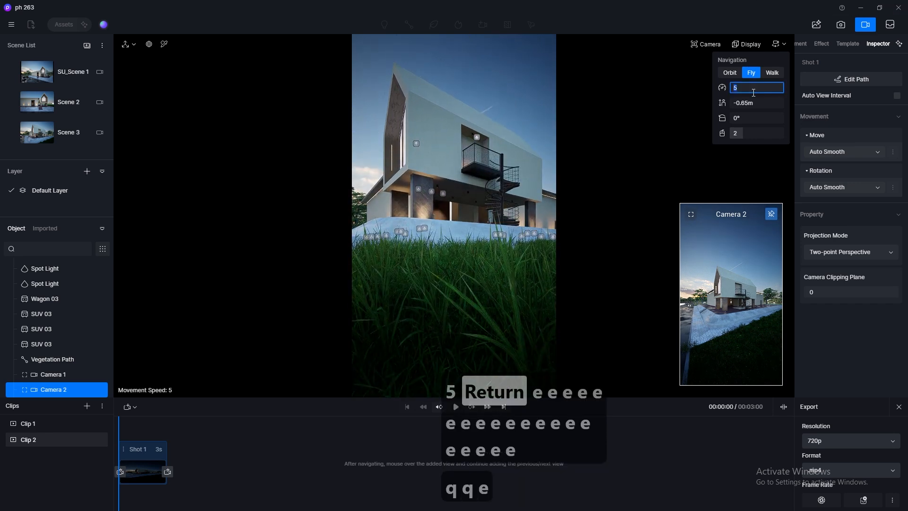
Step: Set the movement speed to 1 and fine-tune the camera height to -0.85 m so grass blades partly cover the house
text(1)
key(Return)
key(e)
key(e)
key(e)
key(q)
key(e)
key(q)
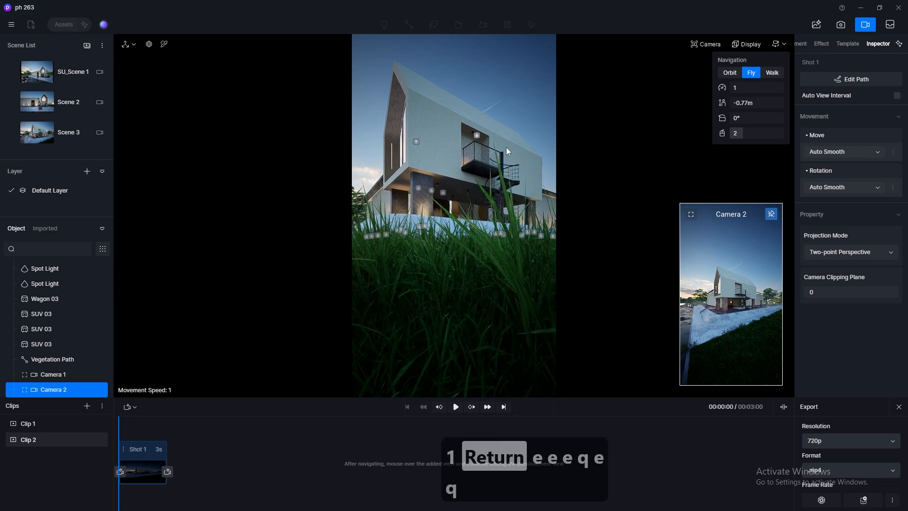
key(q)
key(e)
key(e)
key(e)
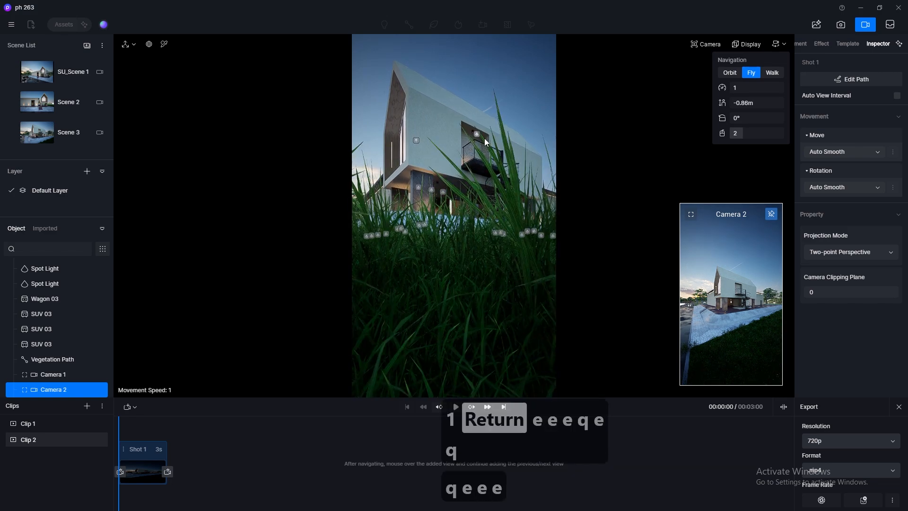
key(e)
key(e)
key(e)
key(e)
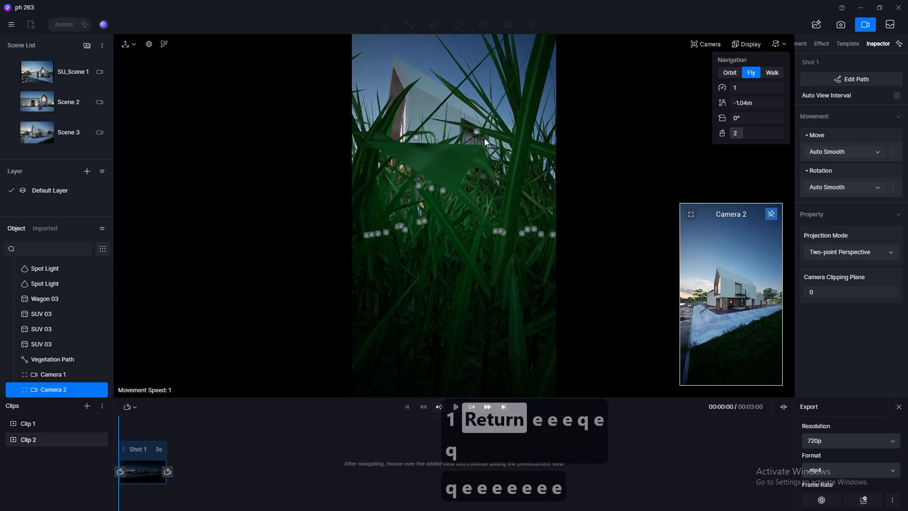
key(q)
key(q)
key(q)
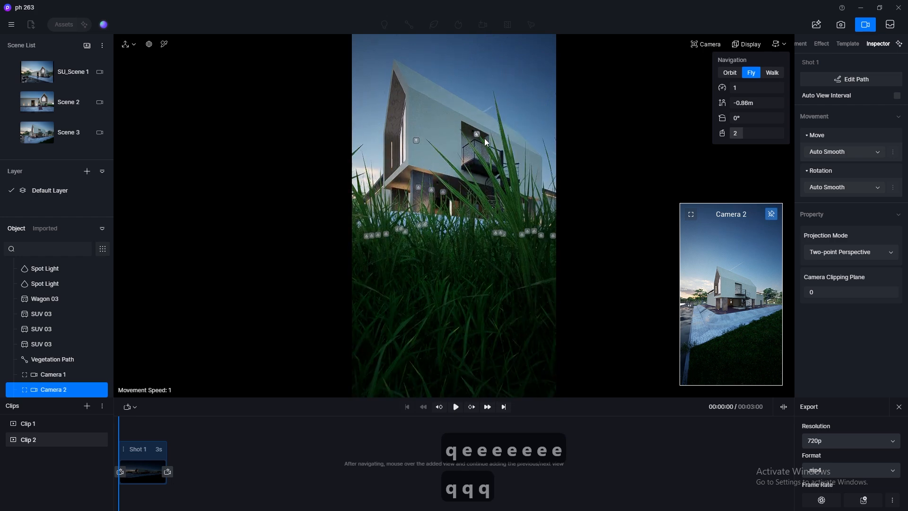
key(q)
key(e)
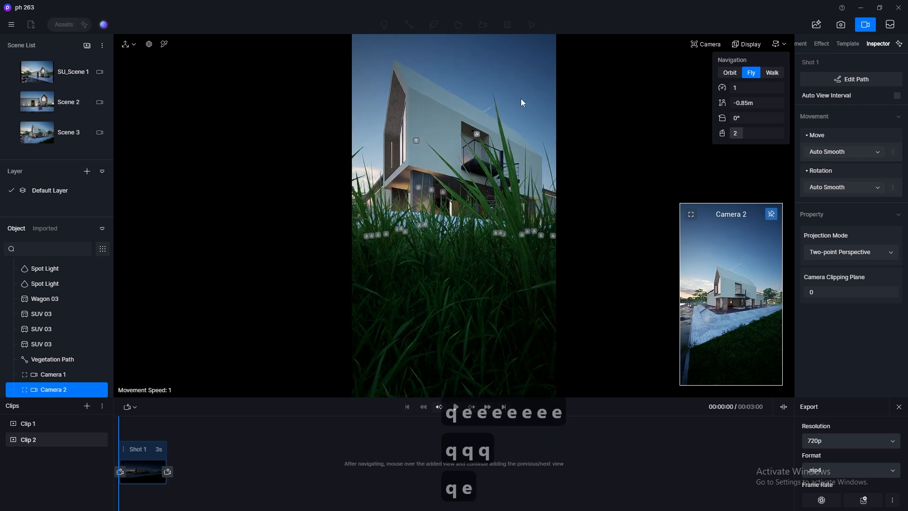
Step: Enable depth of field with a blur of 10, focus on the near grass, and update the shot's first view
mouse_move(711, 46)
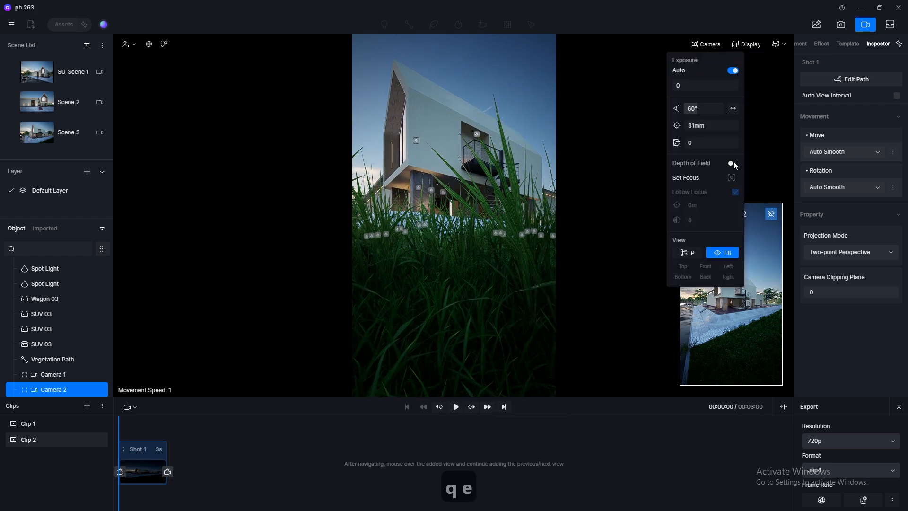
click(732, 178)
click(503, 202)
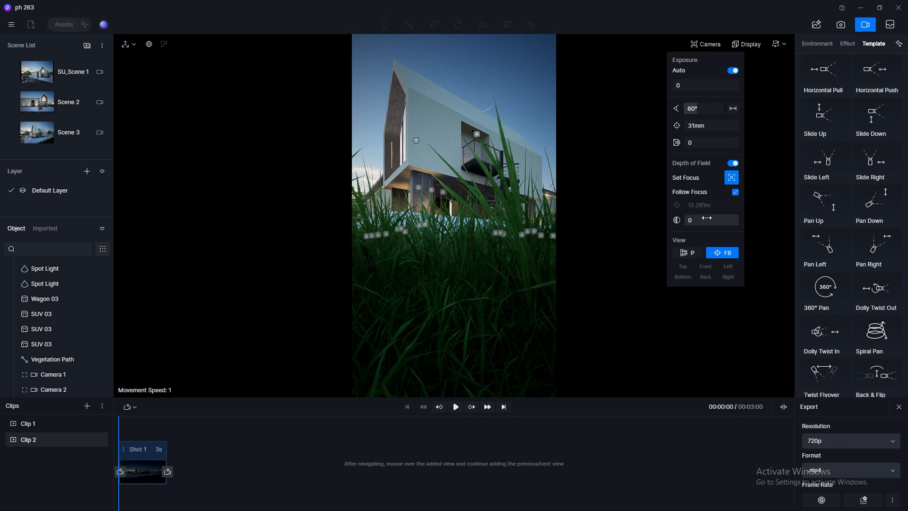
mouse_move(736, 221)
mouse_down()
mouse_move(713, 222)
mouse_move(745, 223)
mouse_up()
click(425, 144)
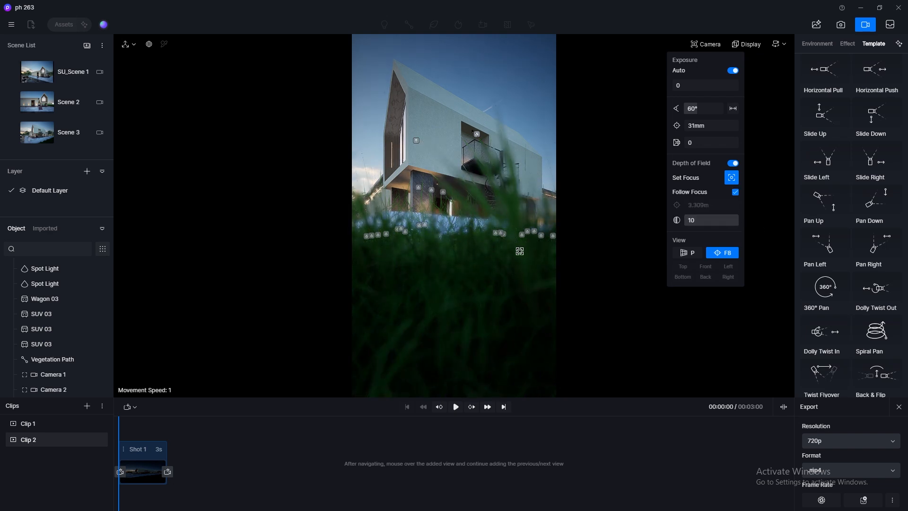
click(458, 340)
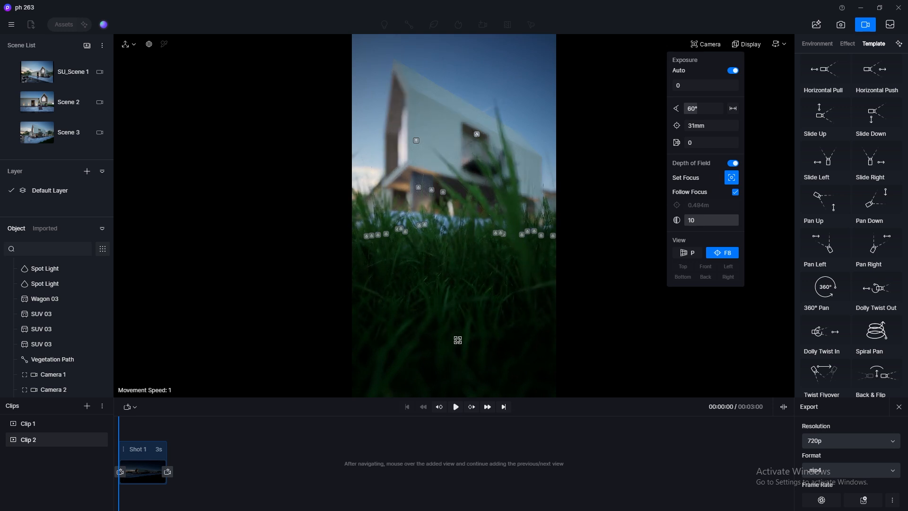
click(460, 322)
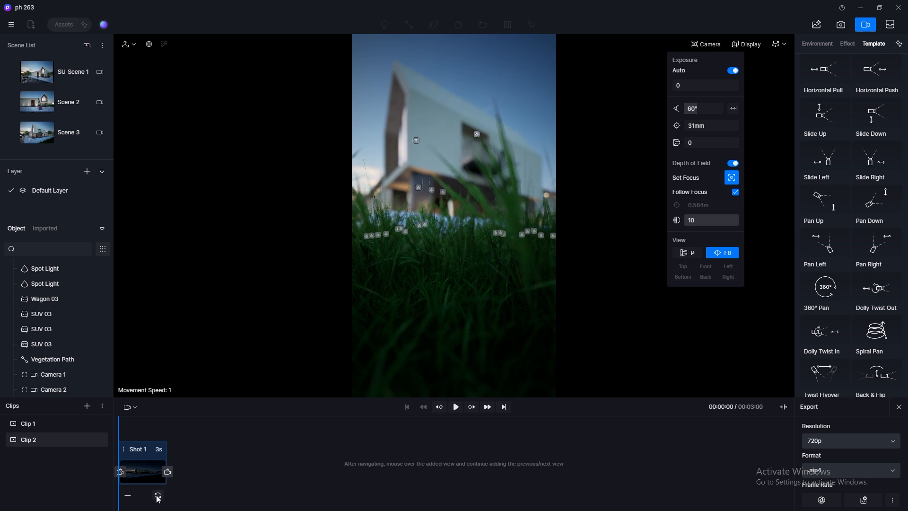
Step: Raise the camera straight up out of the grass until the pillars and the pavement in front of the house show
key(q)
key(q)
key(q)
key(q)
key(q)
key(q)
key(q)
key(q)
key(q)
key(q)
key(q)
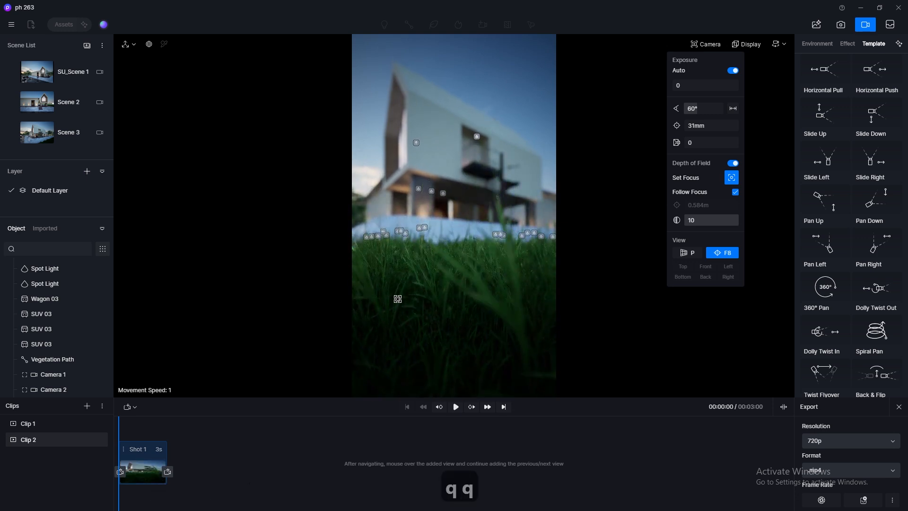
key(q)
key(q)
key(q)
key(q)
key(q)
key(q)
key(q)
key(q)
key(q)
key(q)
key(q)
key(q)
key(q)
key(q)
key(q)
key(q)
key(q)
key(q)
key(q)
key(q)
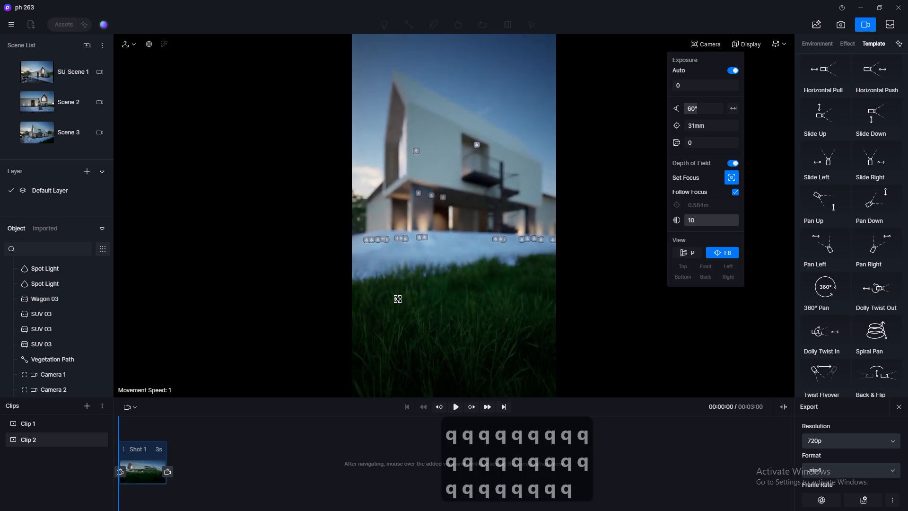
key(q)
key(q)
key(q)
key(q)
key(q)
key(q)
key(q)
key(q)
key(q)
key(q)
key(q)
key(q)
key(q)
key(q)
key(q)
key(q)
key(q)
key(q)
key(q)
key(q)
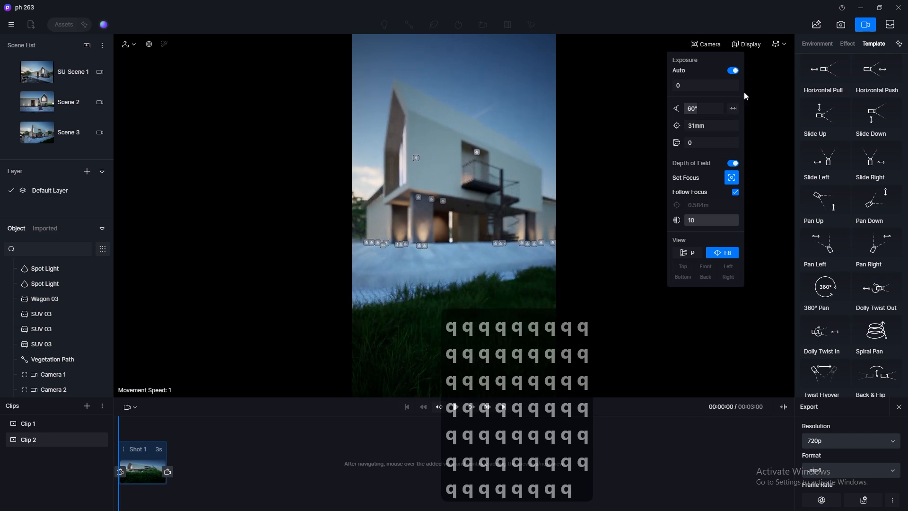
Step: Set the movement speed to 5, raise the camera to a height of 0.7 m, and move the focus to the house wall
click(779, 46)
click(749, 89)
text(5)
key(q)
key(q)
key(Return)
key(q)
key(q)
key(q)
key(q)
key(q)
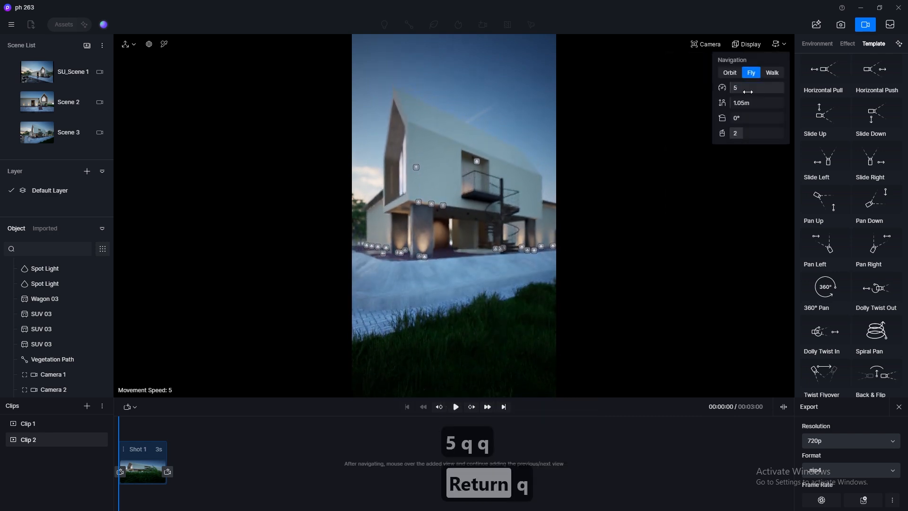
key(e)
key(e)
key(q)
key(e)
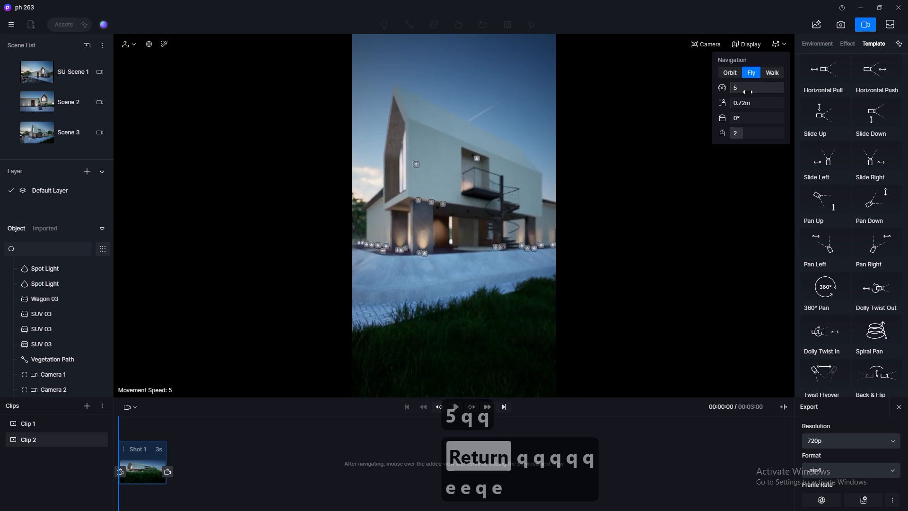
key(q)
key(q)
key(q)
key(q)
key(q)
key(q)
key(q)
key(e)
key(e)
key(e)
key(e)
key(e)
key(e)
key(e)
key(e)
key(e)
key(e)
key(e)
key(e)
key(q)
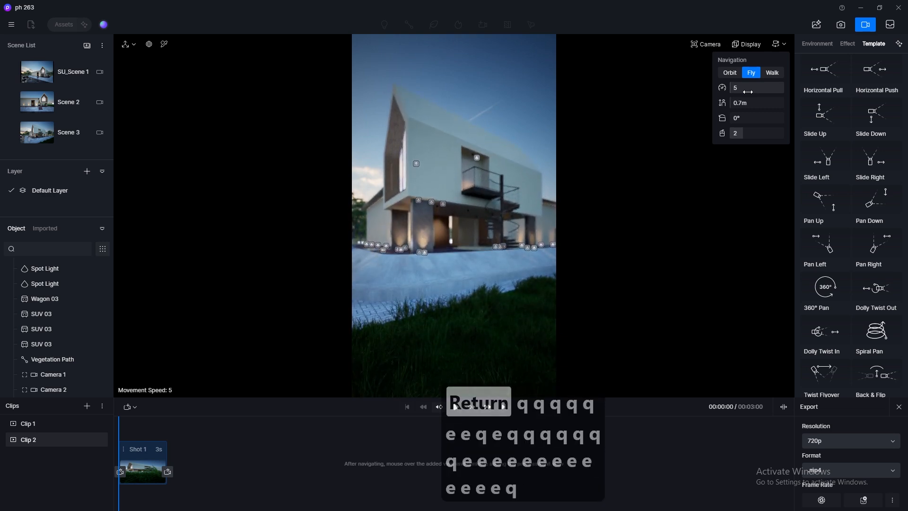
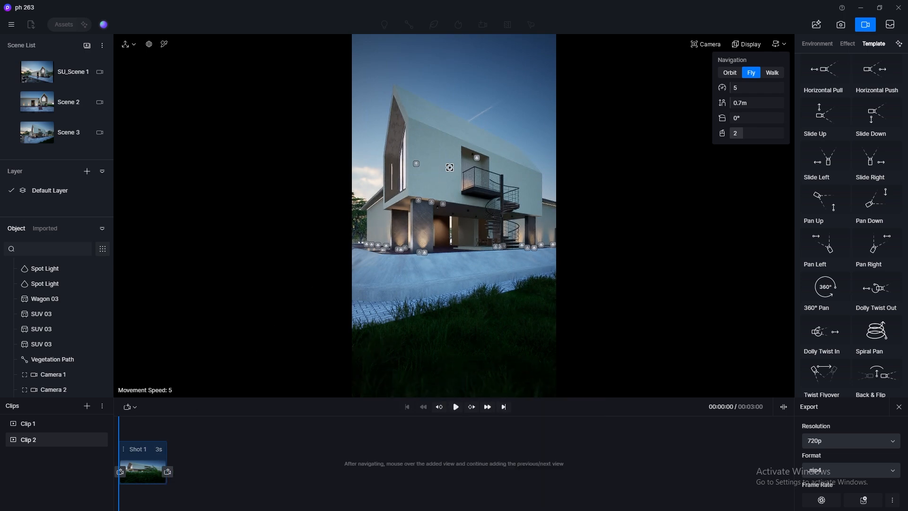
Step: Add the current view as the end of Shot 1 and set the shot's duration to 5 s
click(168, 475)
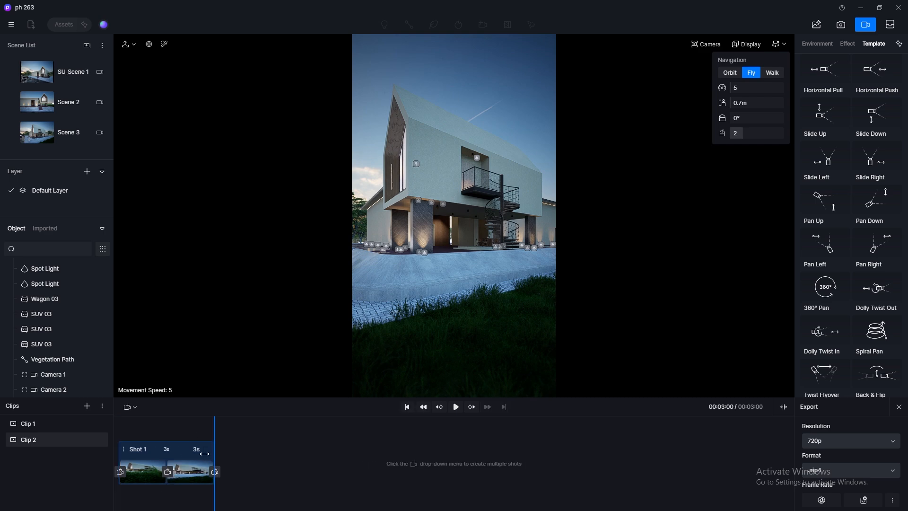
double_click(198, 450)
text(5)
key(Return)
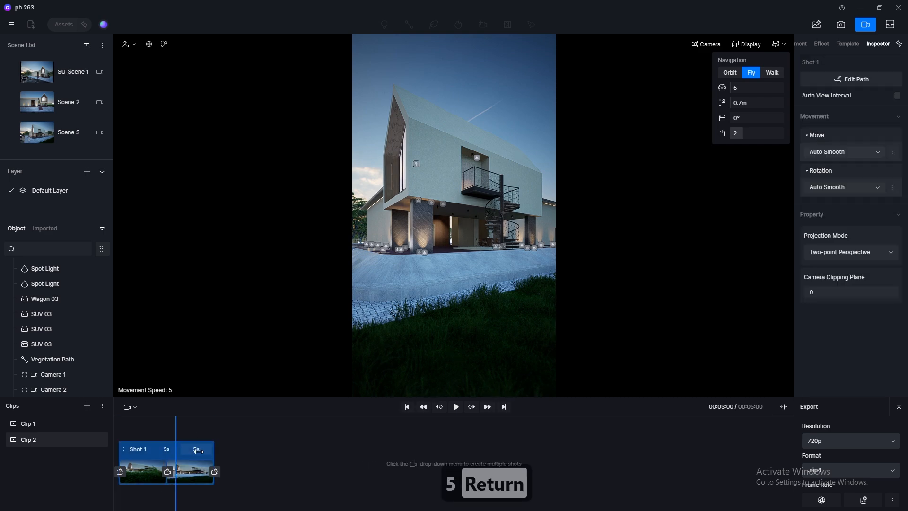
Step: Return to the start of Clip 2 and set the Move easing of Shot 1 to Linear
drag(177, 422, 105, 426)
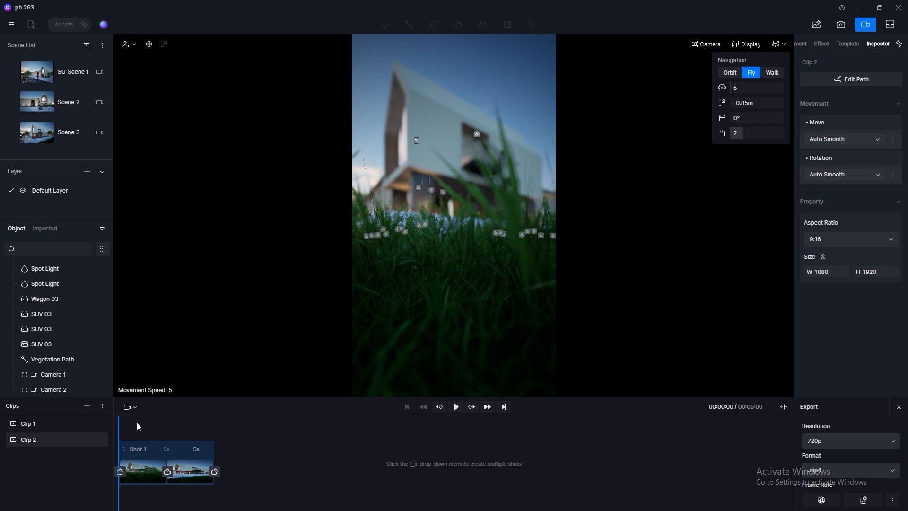
click(140, 449)
click(837, 152)
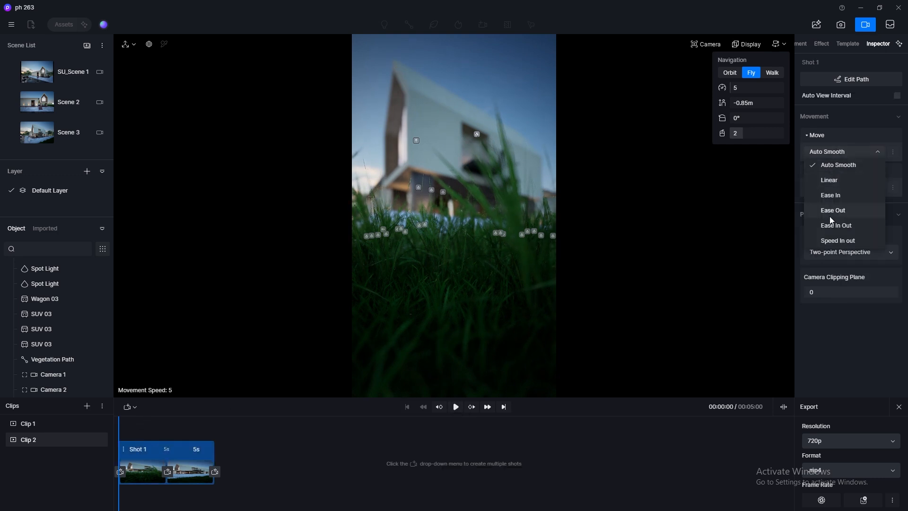
click(835, 182)
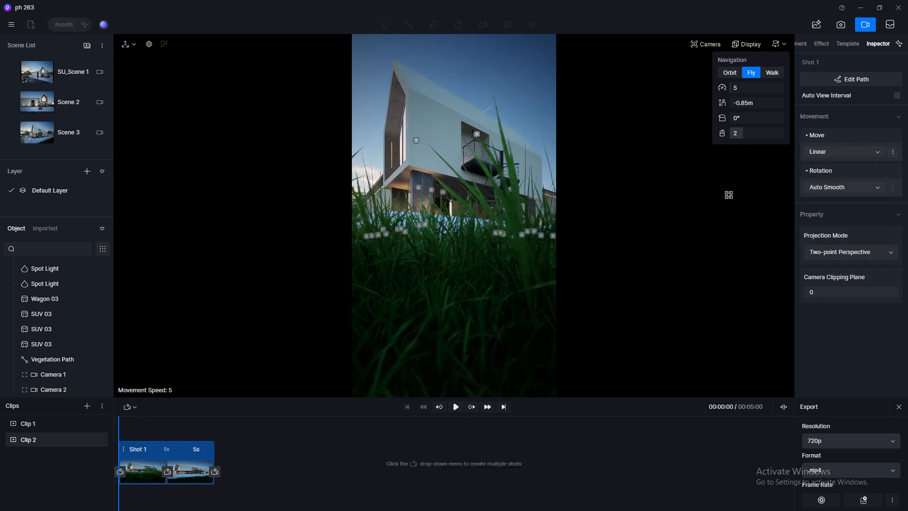
Step: Play Clip 2 through and replay it from the start to check the rising camera move and the focus shift
click(456, 407)
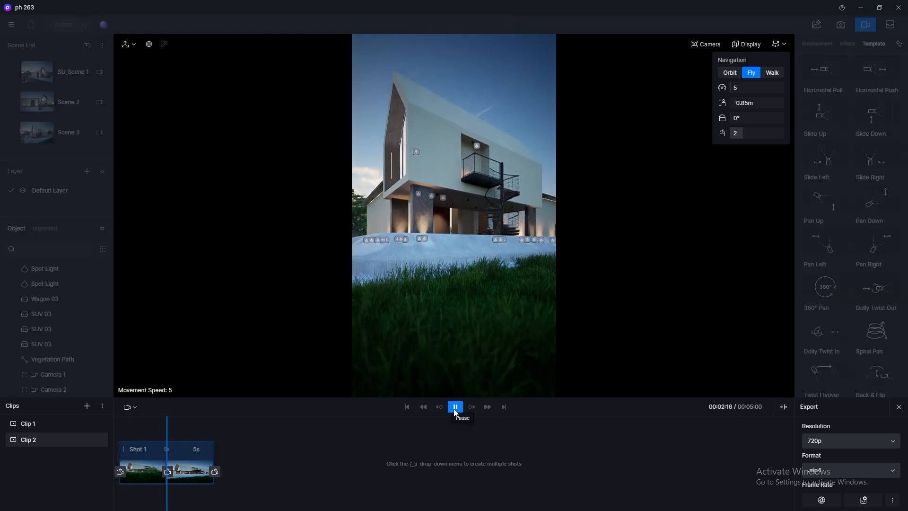
click(455, 407)
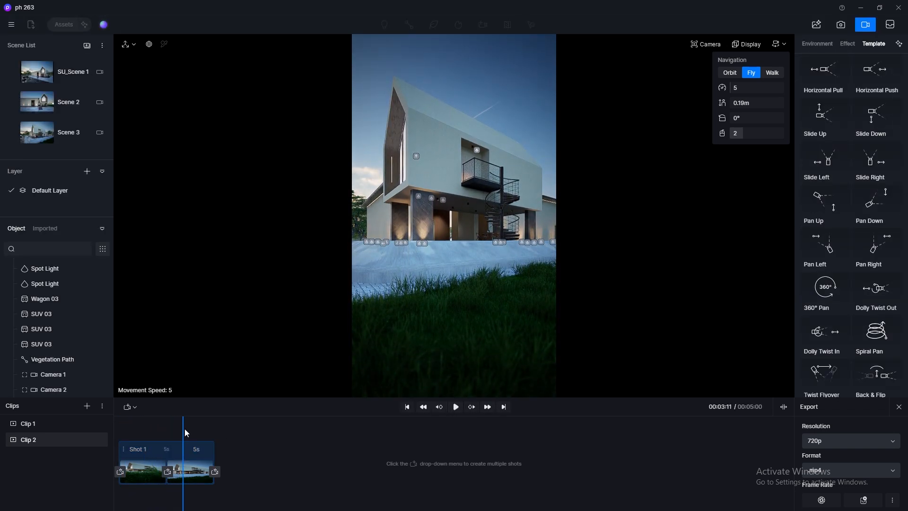
click(456, 408)
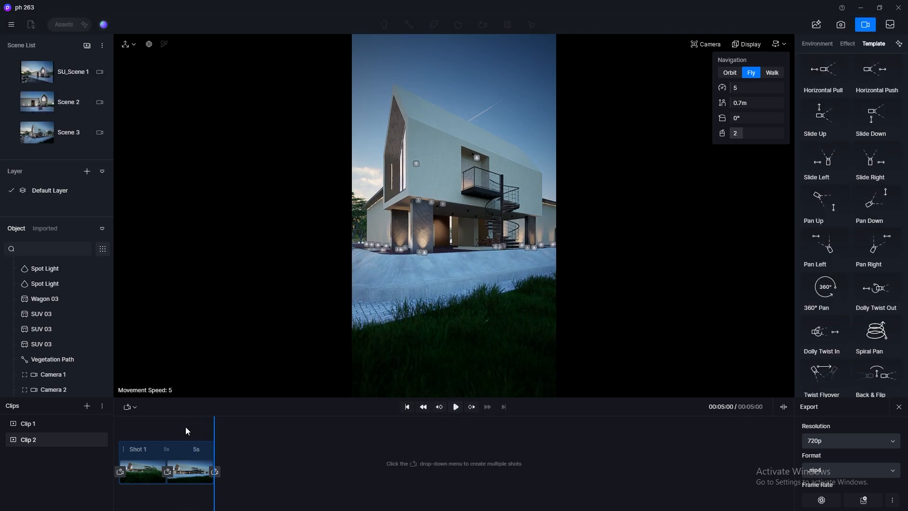
drag(214, 433, 112, 443)
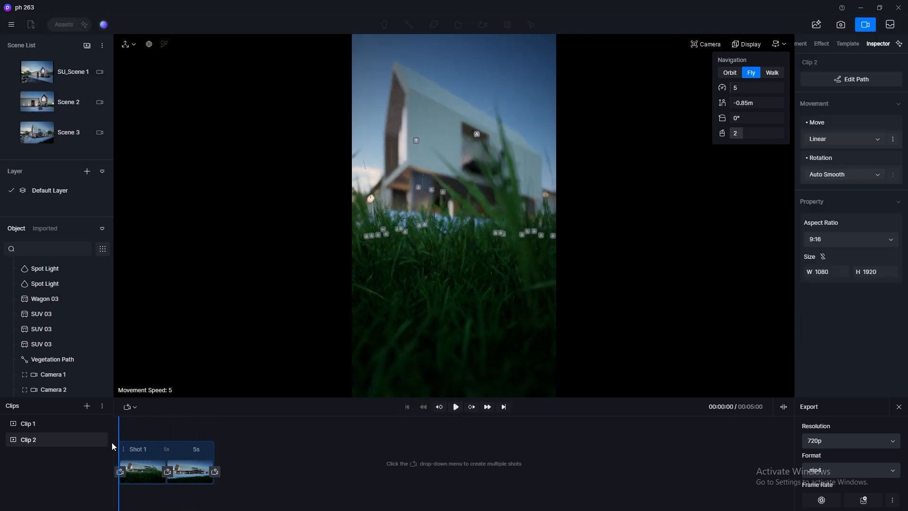
click(457, 411)
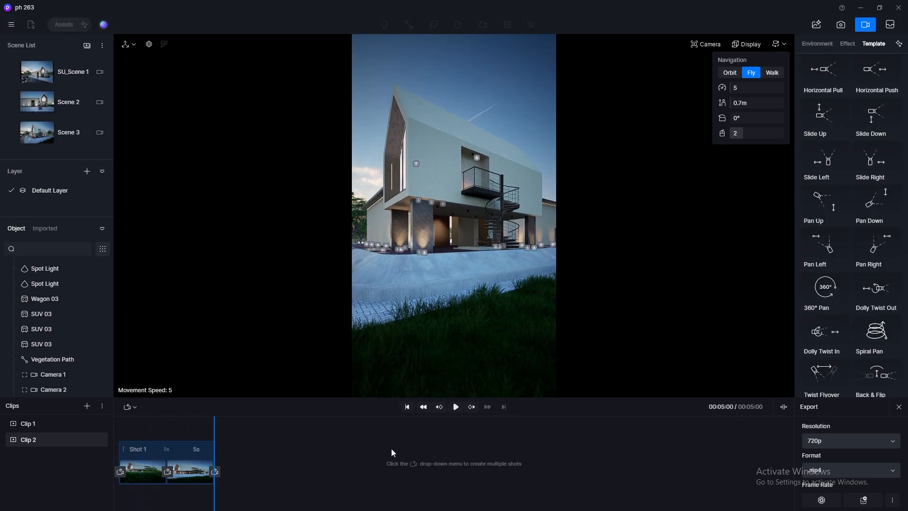
Step: Save the project and leave video mode
click(11, 30)
mouse_move(33, 50)
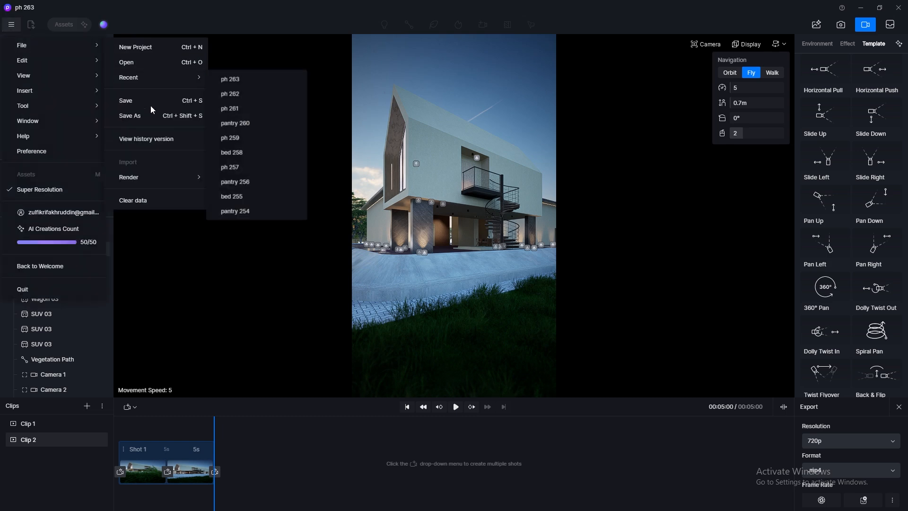
click(131, 103)
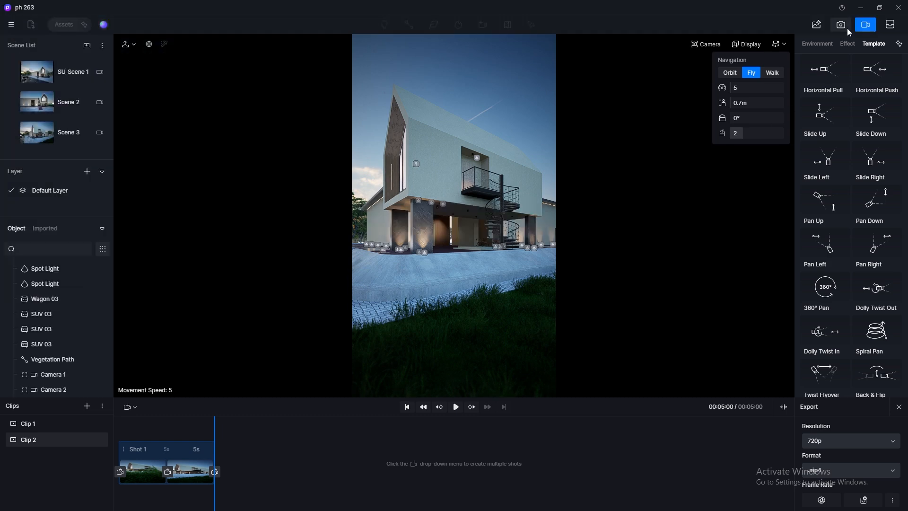
click(865, 27)
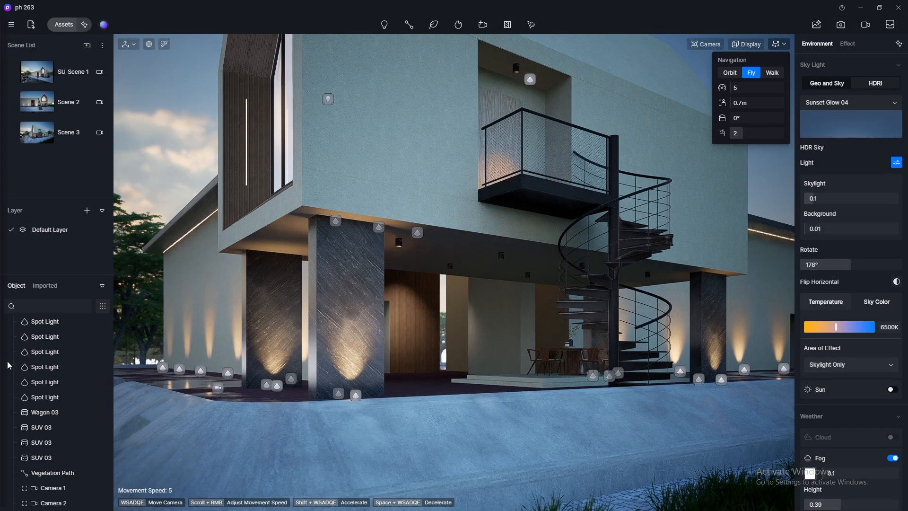
Step: Go to the SU_Scene 1 view, add a camera from the current view and set its aspect ratio to 9:16
click(44, 76)
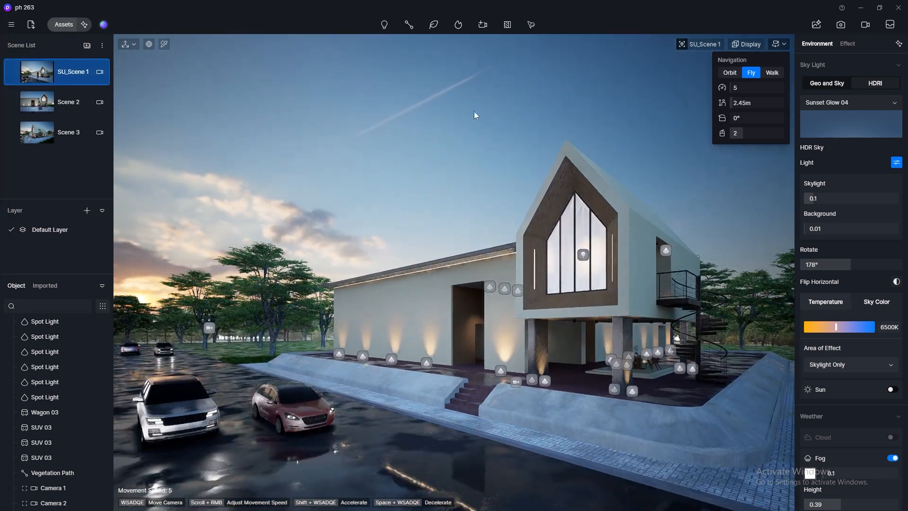
click(483, 25)
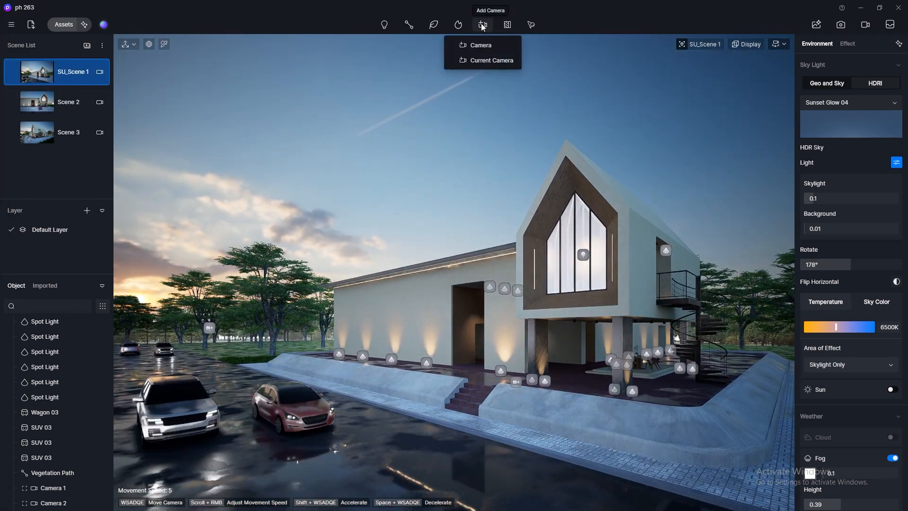
click(497, 61)
click(832, 338)
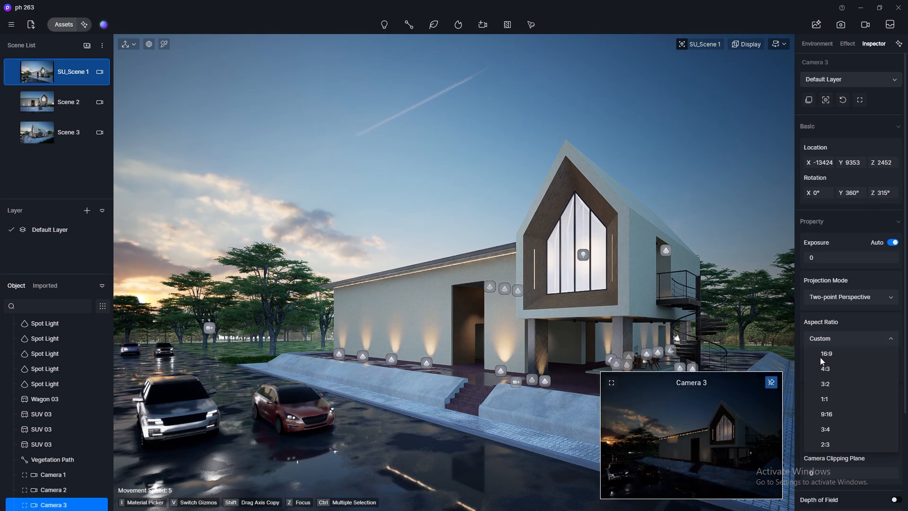
click(828, 415)
Step: Enter video mode, create Clip 3 and start its first shot from the Camera 3 view
click(866, 25)
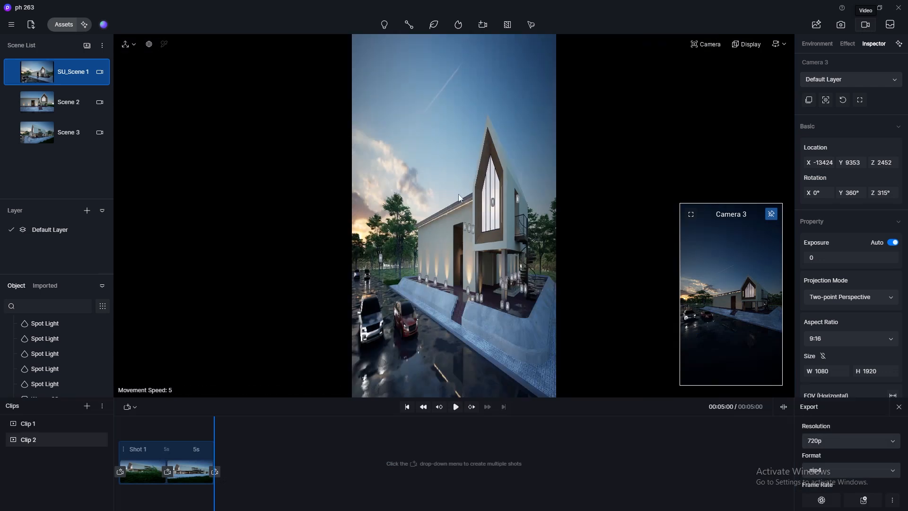
click(53, 457)
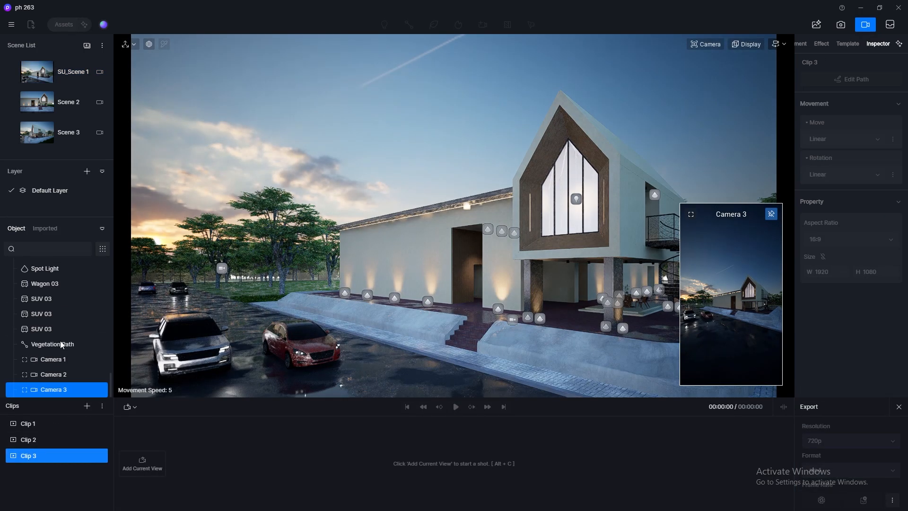
click(128, 408)
click(161, 442)
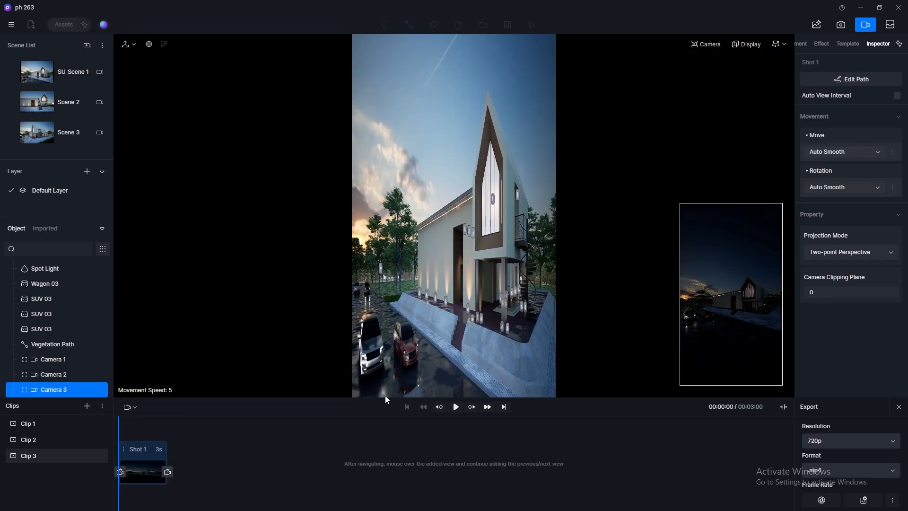
Step: Set the view camera's field of view to 60°
click(716, 44)
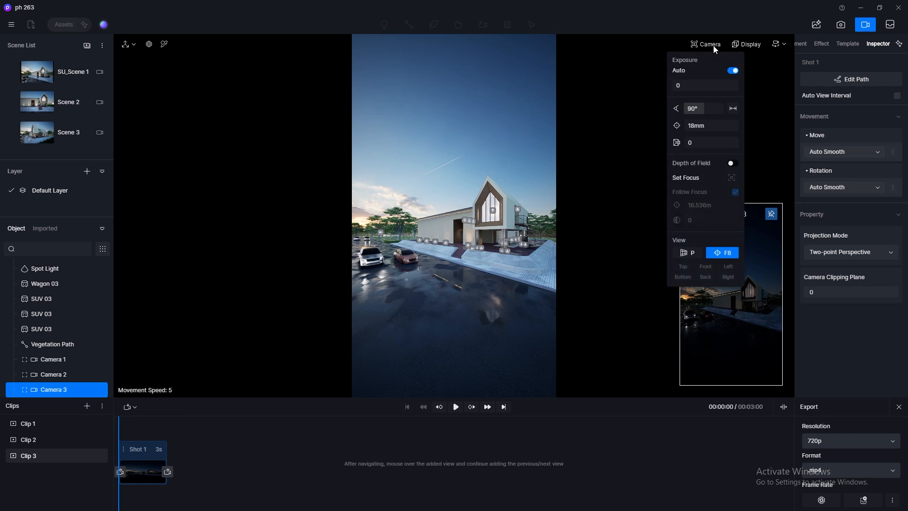
text(60)
key(Return)
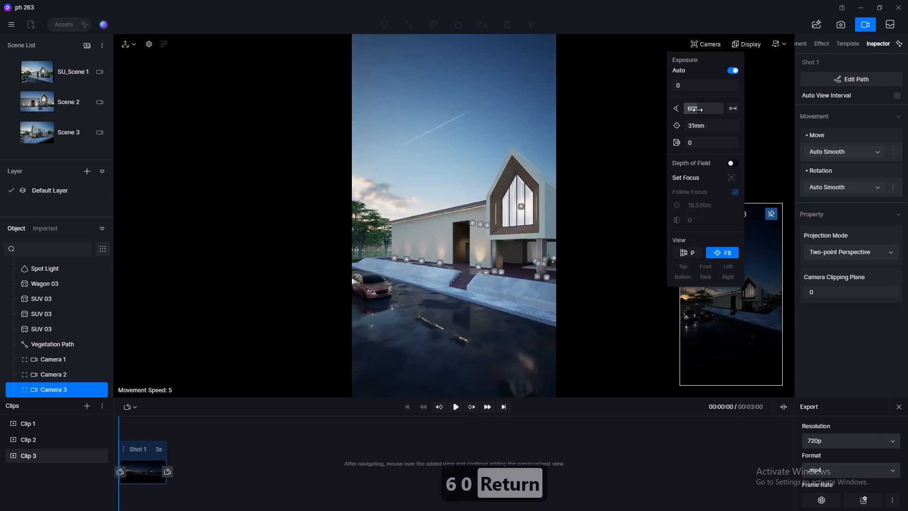
Step: Shift, turn and raise or lower the camera to frame the parked cars on one side and the gabled facade on the other
right_drag(459, 195, 425, 200)
key(d)
key(d)
key(d)
key(d)
key(d)
key(d)
key(d)
key(d)
key(d)
key(d)
key(d)
key(d)
key(d)
key(d)
key(a)
key(a)
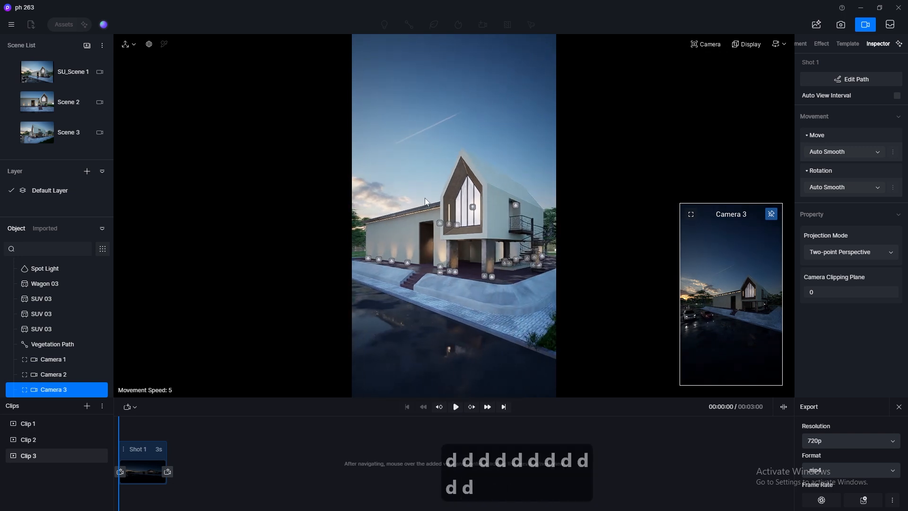
key(s)
key(w)
key(q)
key(s)
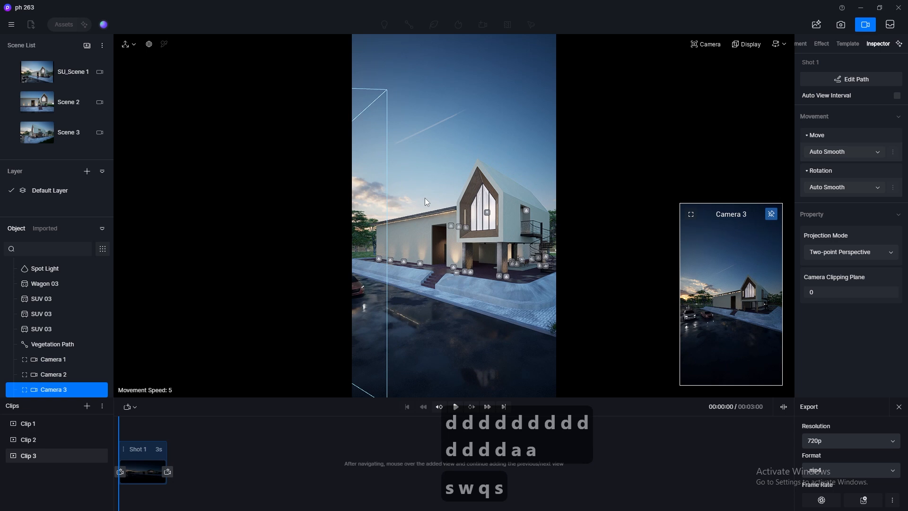
key(e)
key(q)
key(e)
key(e)
key(e)
key(e)
key(e)
key(e)
key(e)
key(e)
key(e)
key(e)
key(e)
key(e)
key(e)
key(e)
key(e)
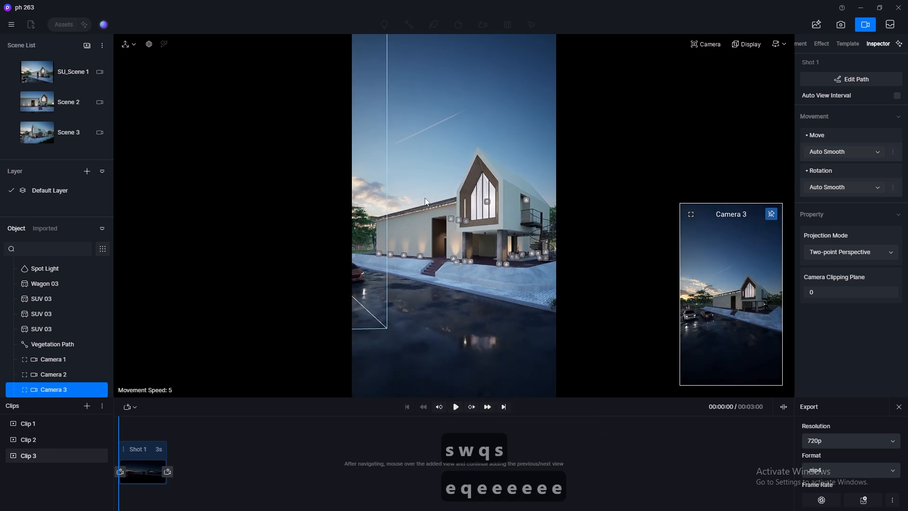
key(q)
right_drag(425, 197, 374, 206)
key(q)
key(e)
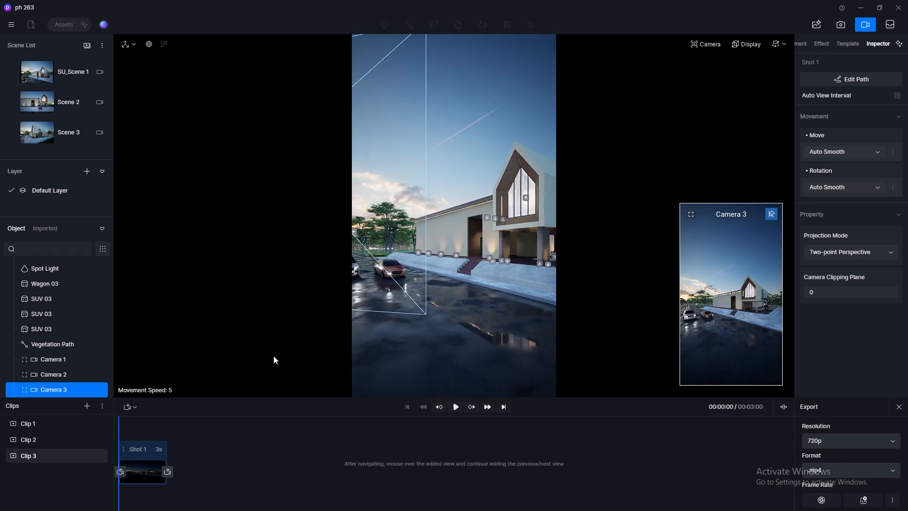
key(q)
Step: Fine-tune the camera height against a temporary composition grid and update Shot 1's start view with this framing
click(751, 46)
click(773, 73)
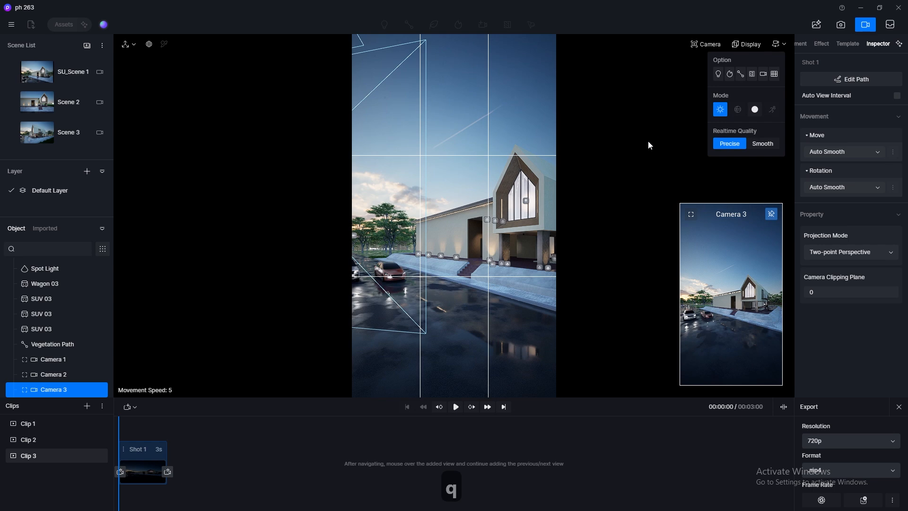
key(q)
key(e)
key(e)
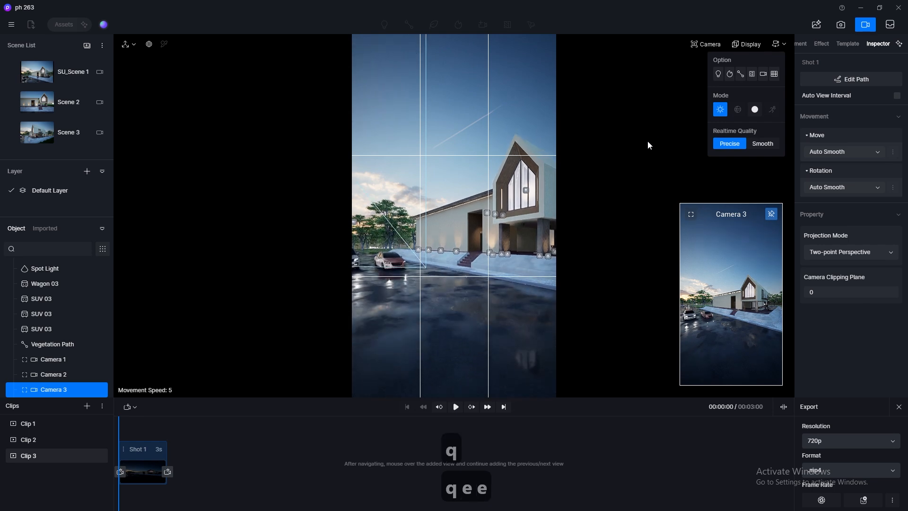
key(q)
key(q)
key(e)
key(e)
key(q)
click(774, 74)
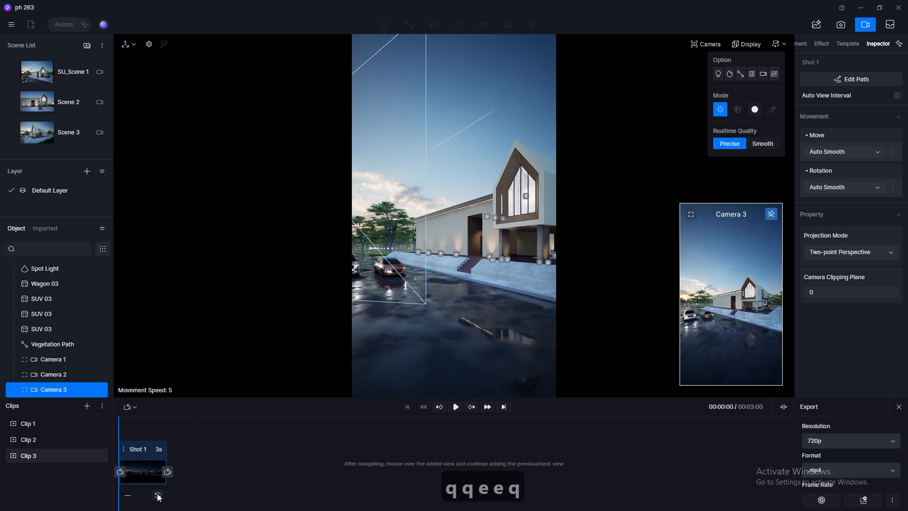
click(158, 496)
Step: Turn the camera toward the spiral staircase side, add this view as the end of Shot 1 and set the duration to 4 s
right_drag(407, 277, 444, 273)
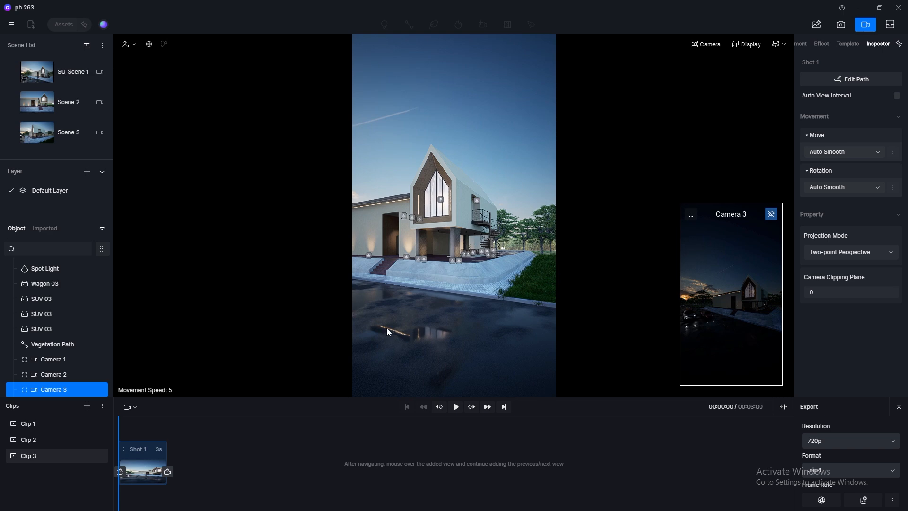
click(169, 472)
click(198, 450)
text(4)
key(Return)
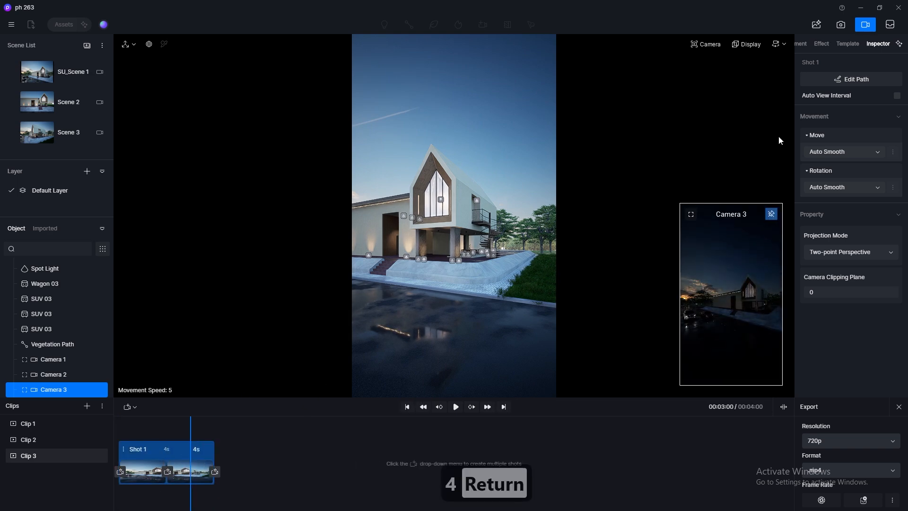
Step: Set both the Move and Rotation easing of Shot 1 to Linear
click(829, 152)
click(833, 179)
click(837, 187)
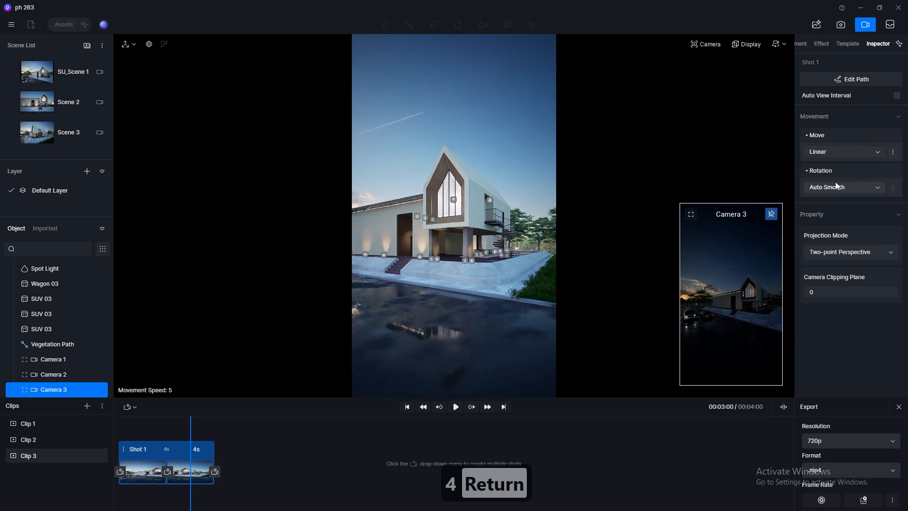
click(839, 217)
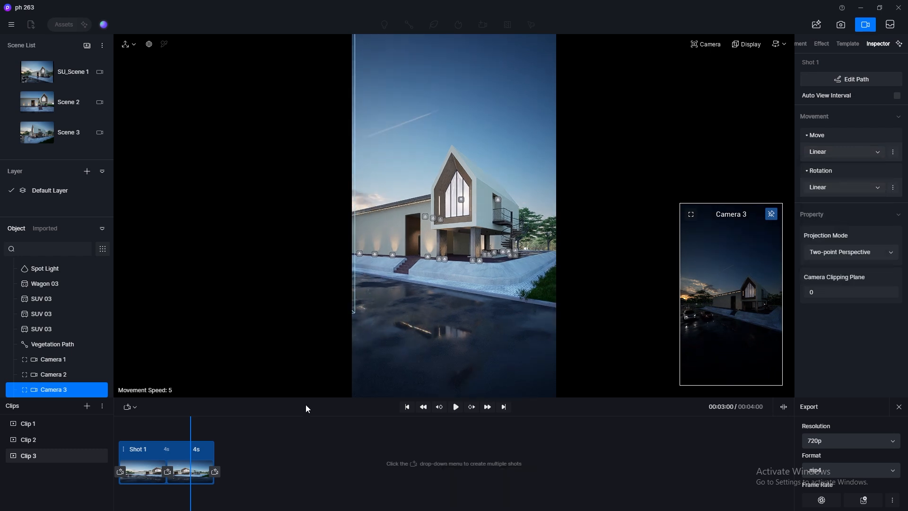
Step: Play Clip 3 from the start to check the panning camera move, and return to its beginning
drag(192, 426, 123, 426)
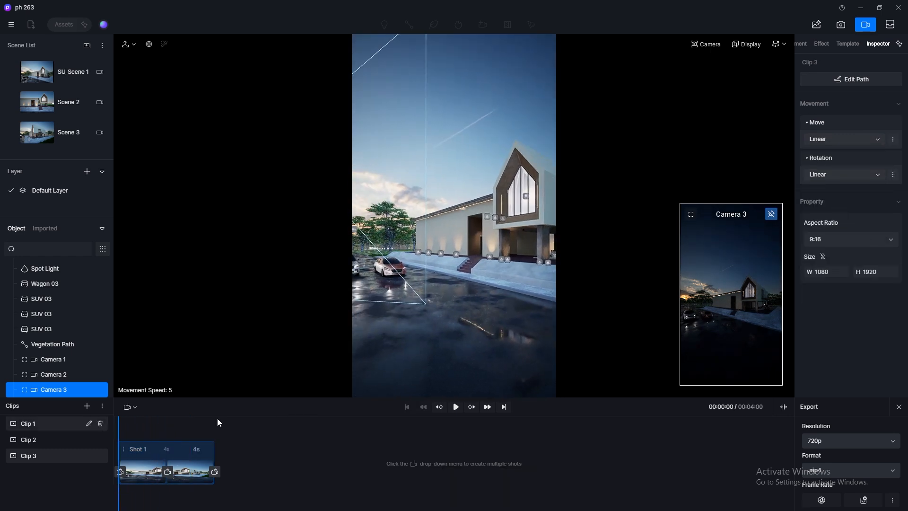
click(456, 407)
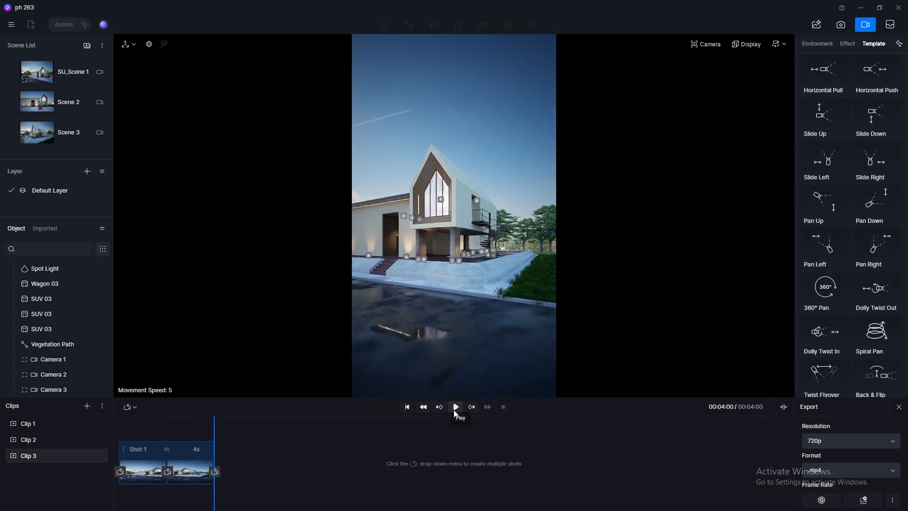
drag(215, 431, 98, 428)
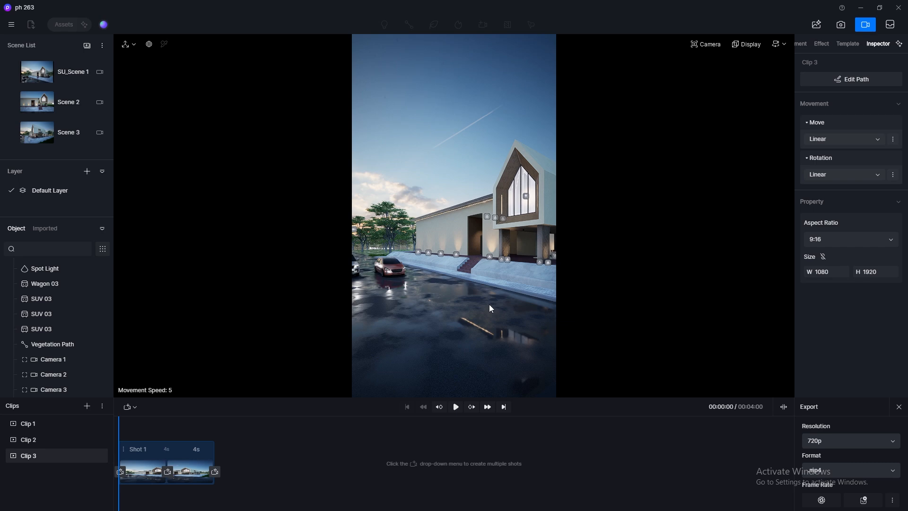
Step: Preview the camera moves of Clip 1 and Clip 2, and return to Clip 3
click(41, 423)
click(455, 407)
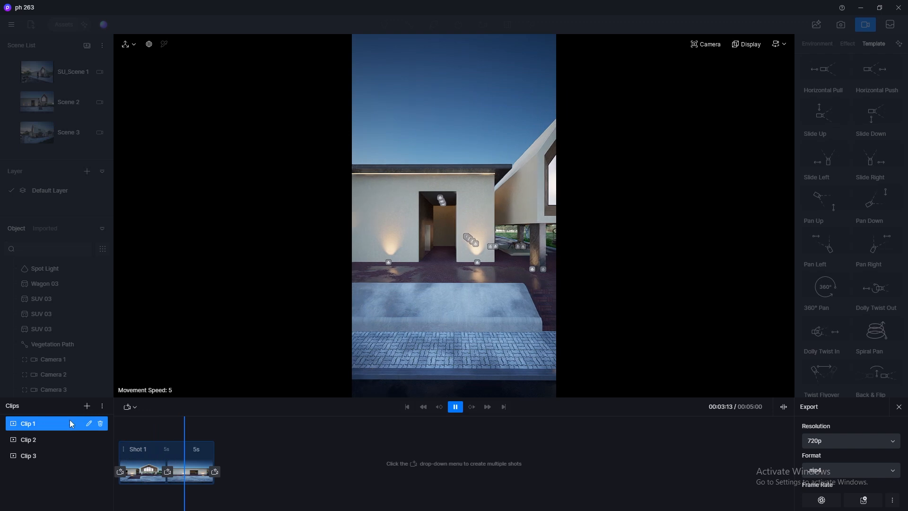
click(28, 440)
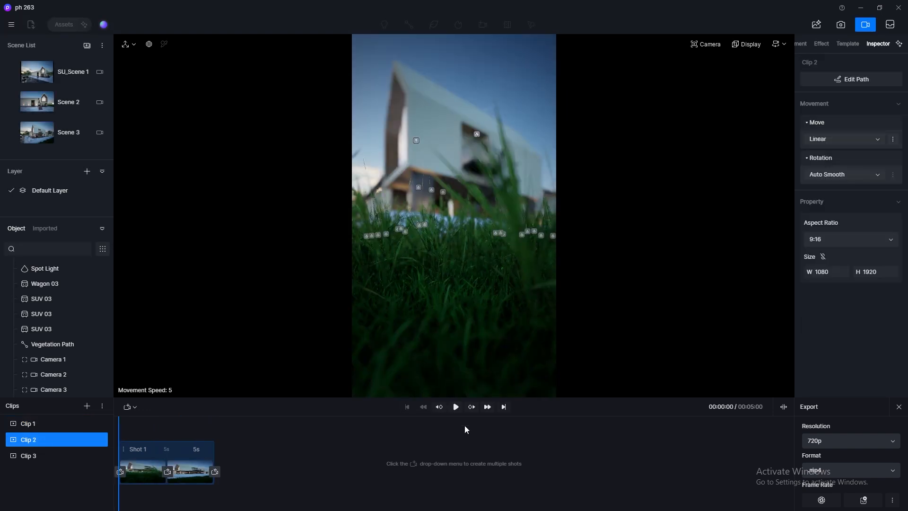
click(456, 407)
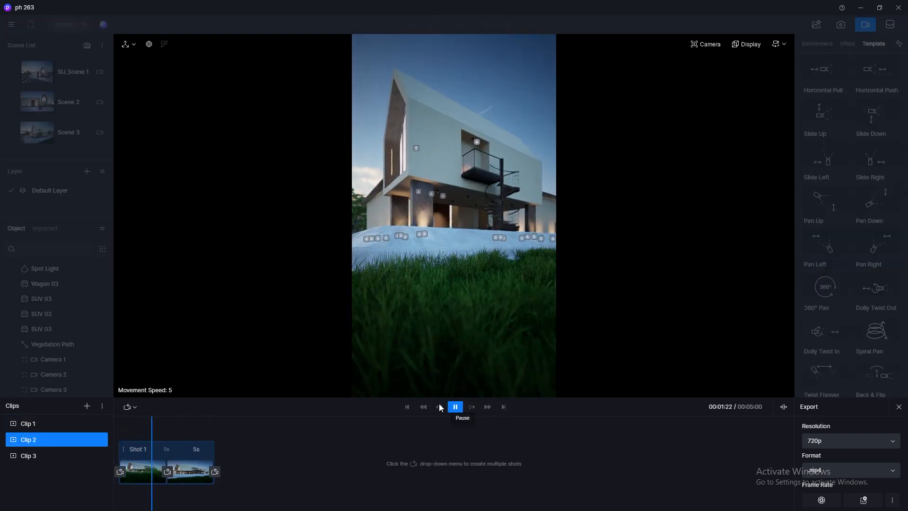
click(35, 456)
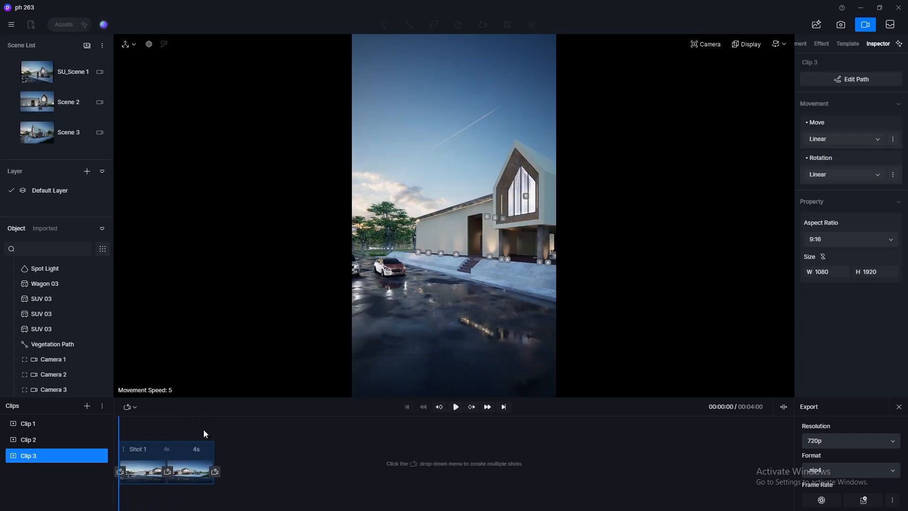
Step: Keyframe the red Wagon 03 at the start of Clip 3 and advance the timeline to about 00:01:13
click(392, 267)
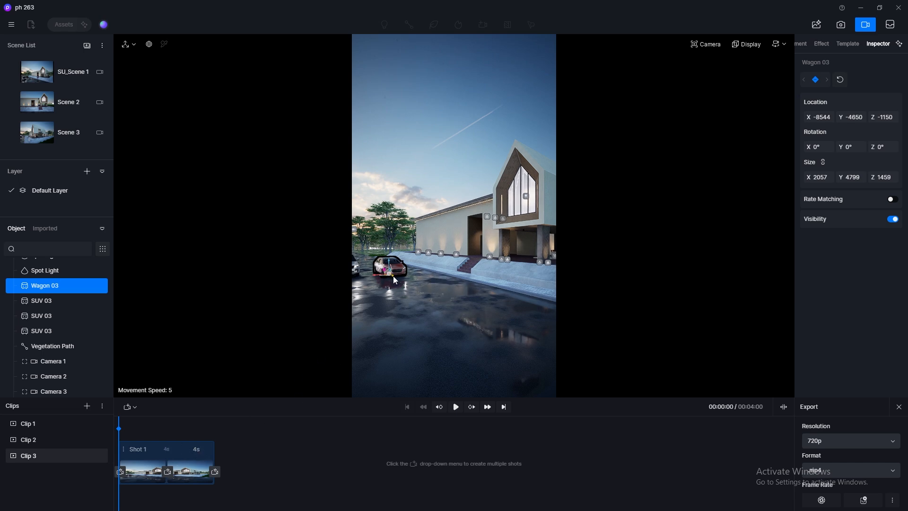
drag(118, 441, 153, 439)
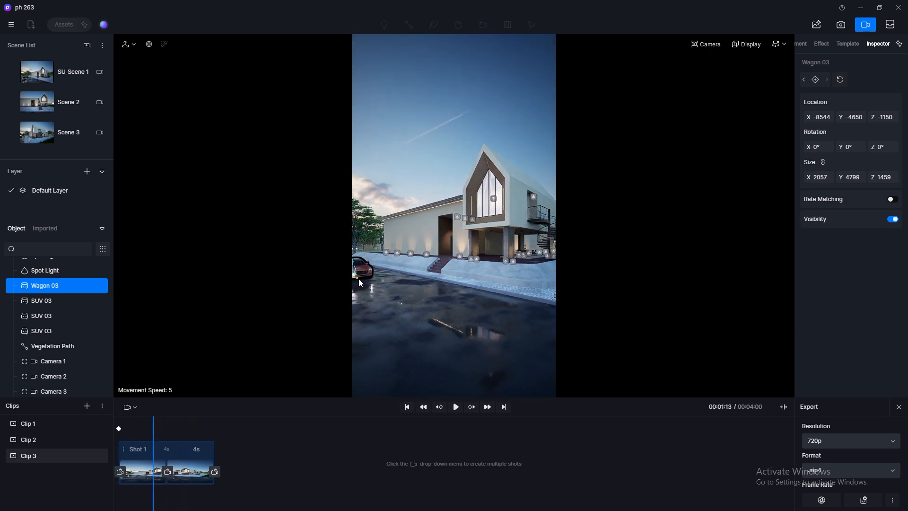
Step: Try to move the wagon forward along the road by freehand shifts of its position
drag(362, 283, 520, 352)
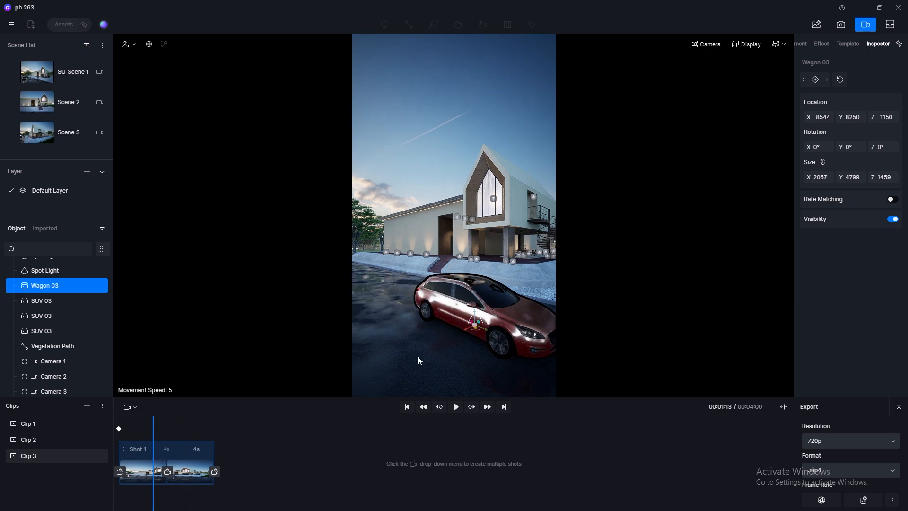
mouse_move(153, 431)
mouse_down()
mouse_move(137, 431)
mouse_move(153, 429)
mouse_up()
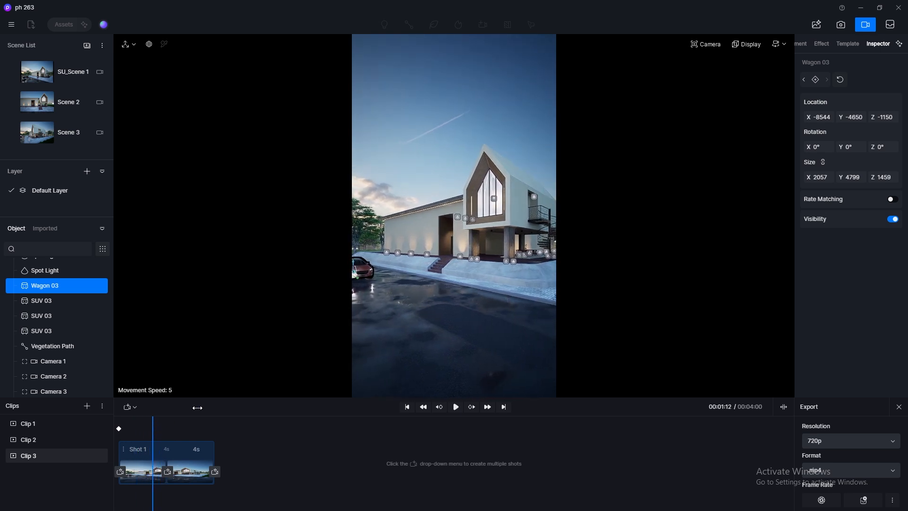
drag(360, 283, 770, 410)
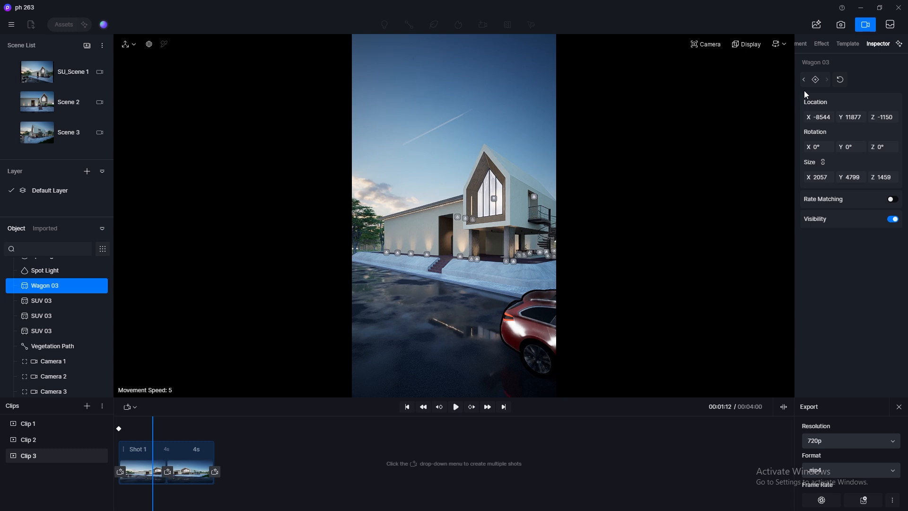
drag(804, 126, 807, 124)
key(ctrl+z)
mouse_move(837, 118)
mouse_down()
mouse_move(848, 107)
mouse_move(797, 124)
mouse_move(854, 121)
mouse_up()
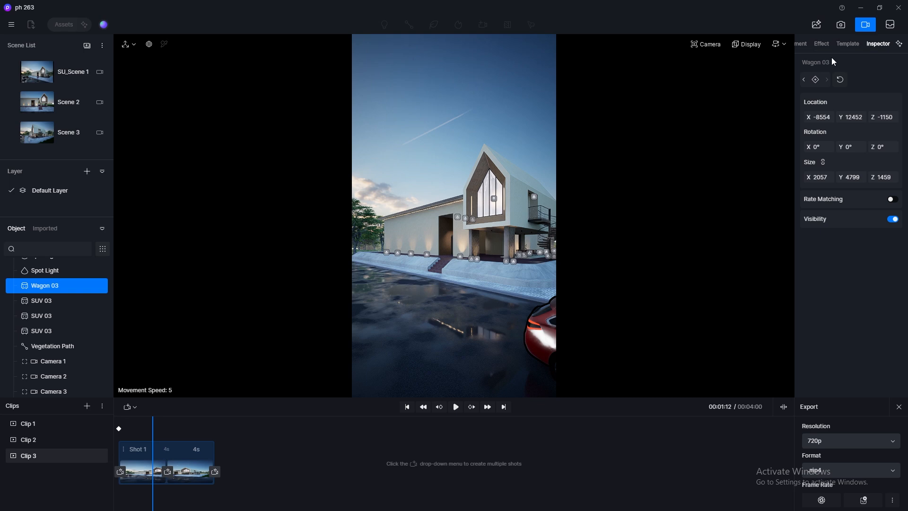
mouse_move(850, 120)
mouse_down()
mouse_move(903, 129)
mouse_move(835, 124)
mouse_move(852, 119)
mouse_move(842, 121)
mouse_up()
Step: Set the wagon's Y location to 15000 and add a keyframe for it at 00:01:12
click(847, 122)
text(15000)
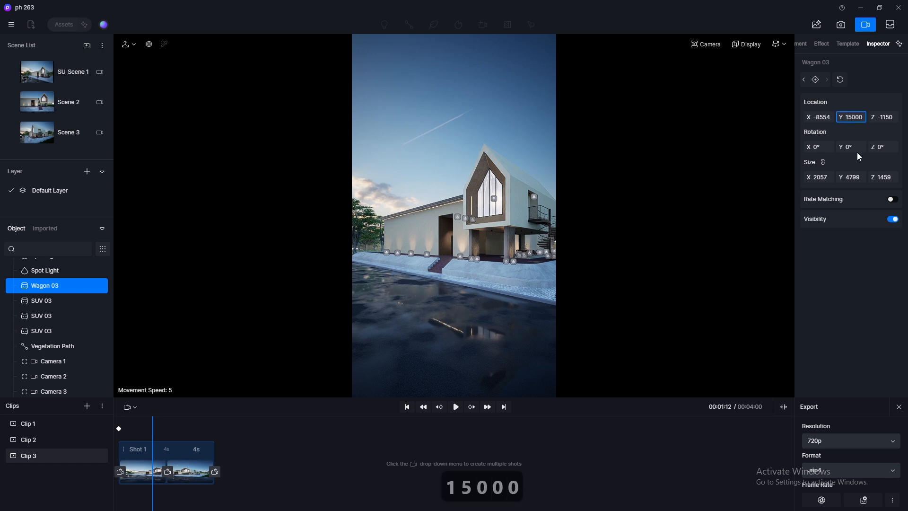
key(Return)
click(815, 79)
Step: Play Clip 3 from the start to check the wagon driving through the shot
drag(153, 429, 107, 433)
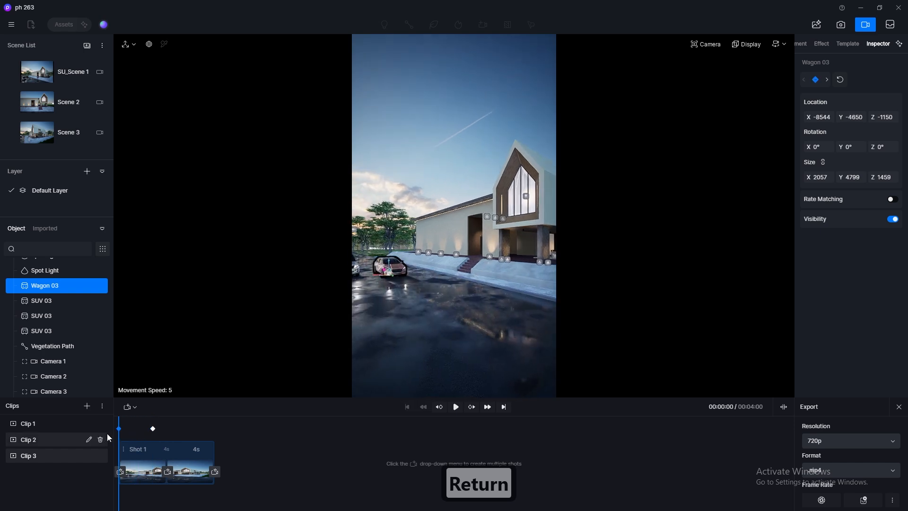
click(455, 409)
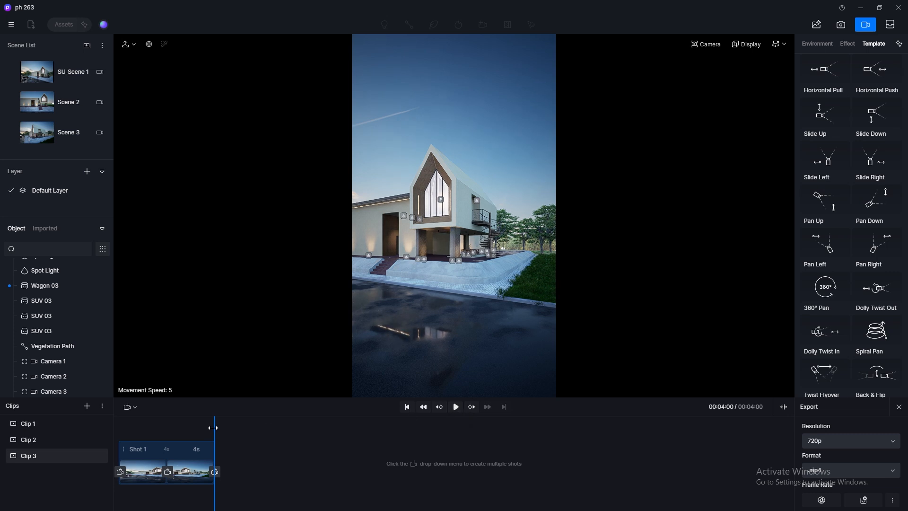
Step: Animate the brown SUV 03 beside the road in Clip 3 with keyframes at the start and, with Y location 15000, at 00:04:00
drag(214, 428, 106, 429)
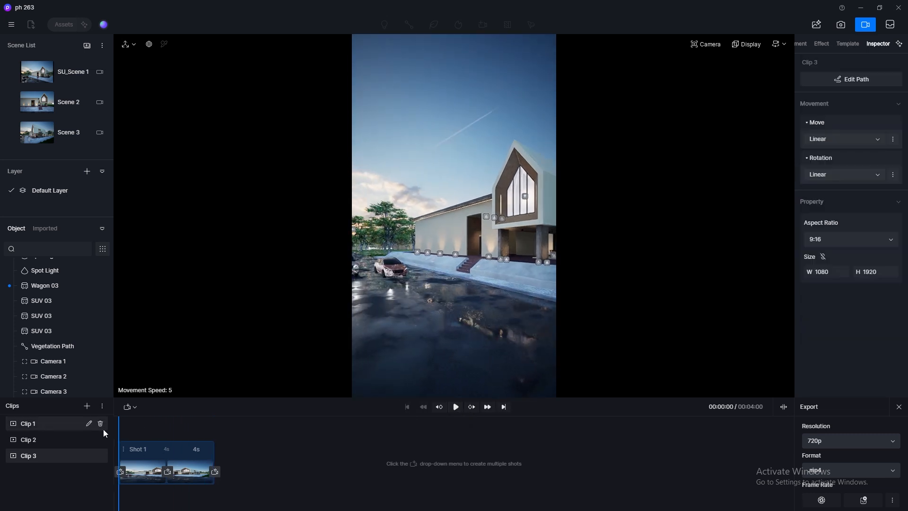
click(355, 269)
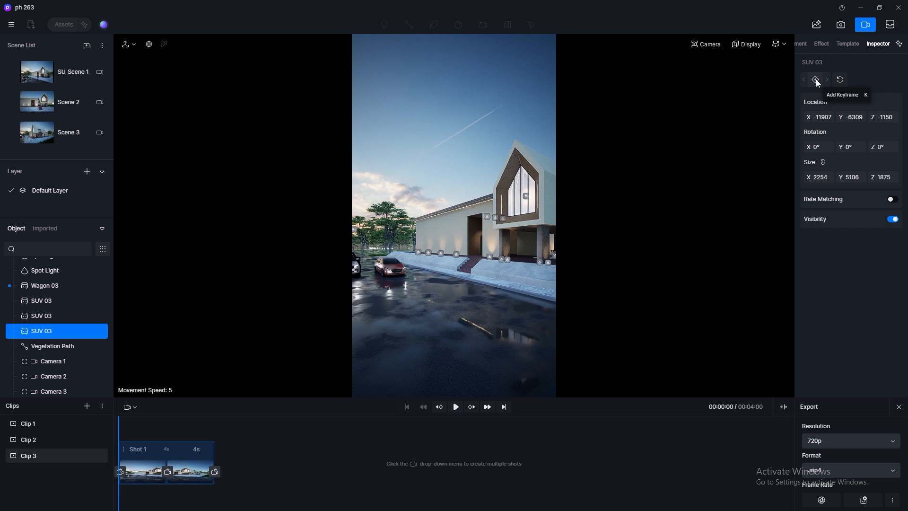
drag(120, 437, 173, 436)
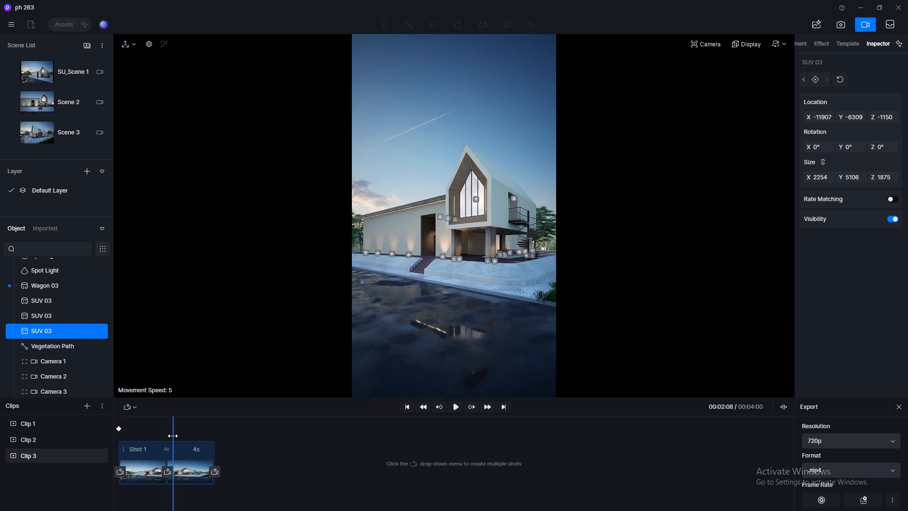
drag(173, 435, 219, 437)
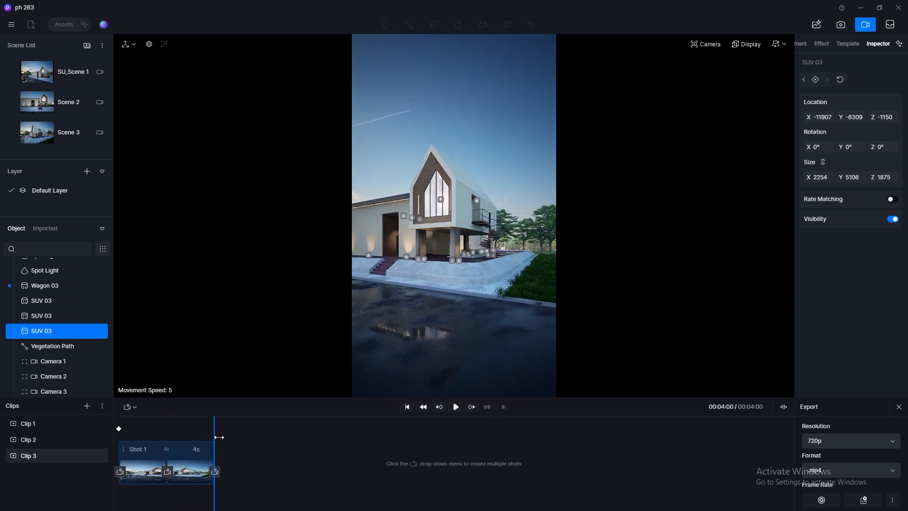
click(855, 118)
text(15000)
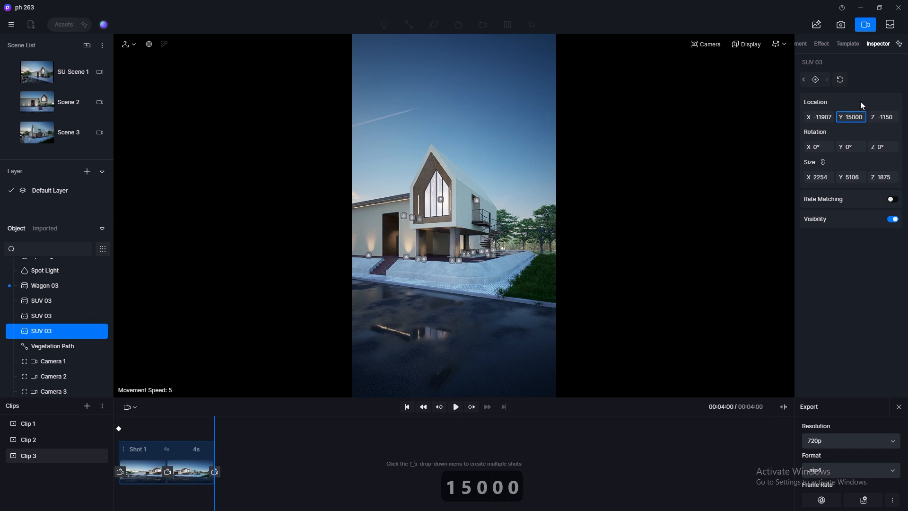
key(Return)
click(815, 79)
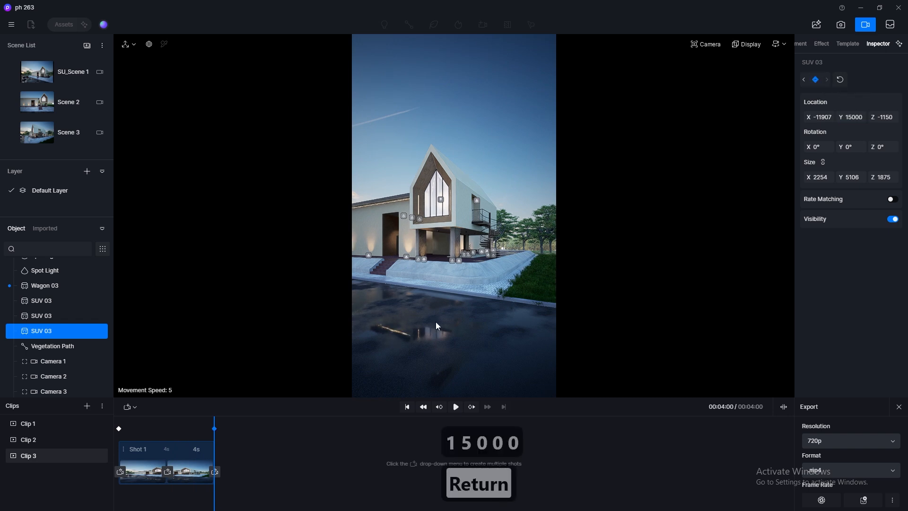
Step: Play Clip 3 from the start to check the SUV's motion, and play Clips 1, 2 and 3 in turn to review them
drag(215, 418, 119, 419)
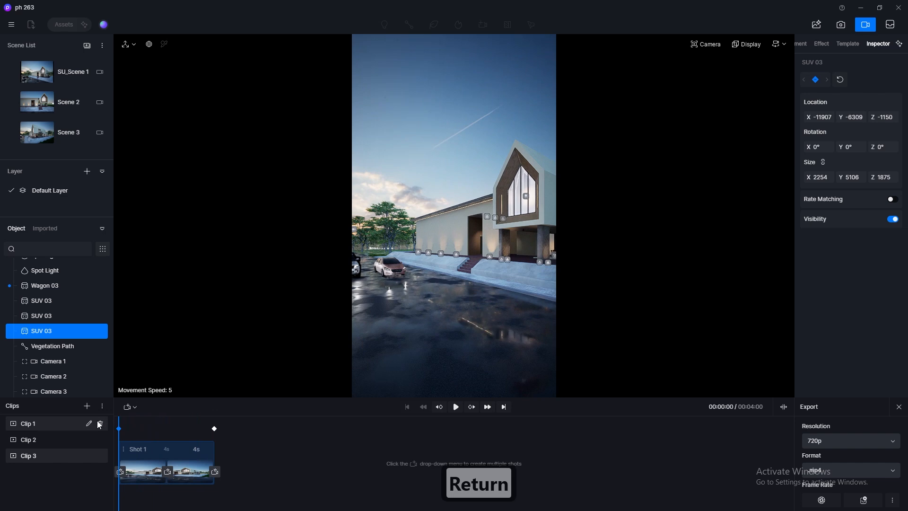
click(455, 407)
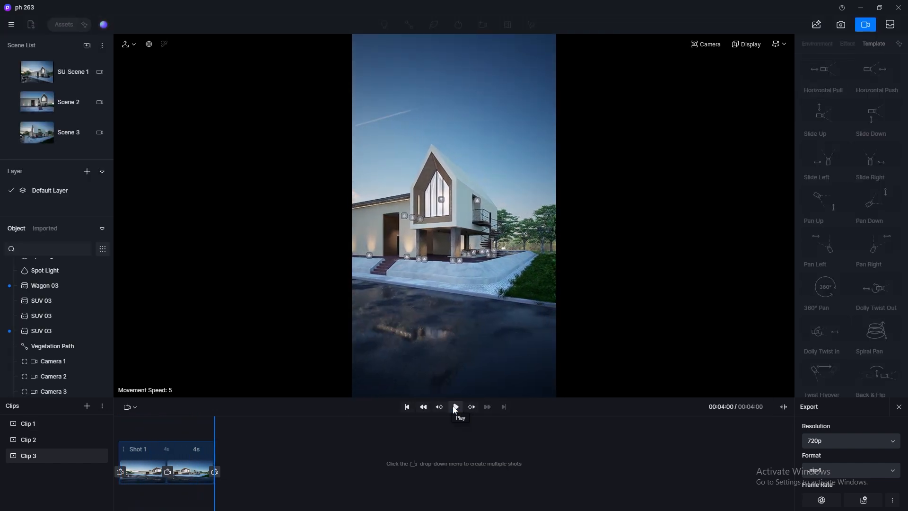
click(43, 424)
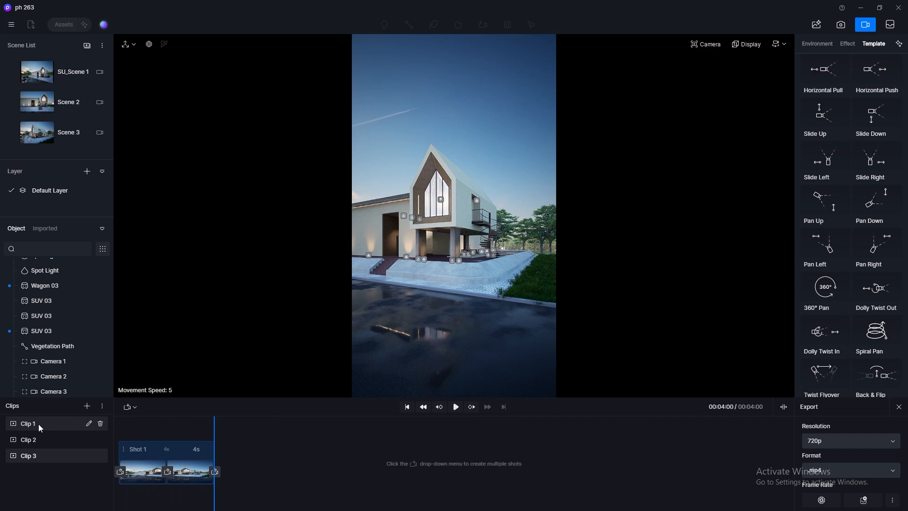
click(455, 408)
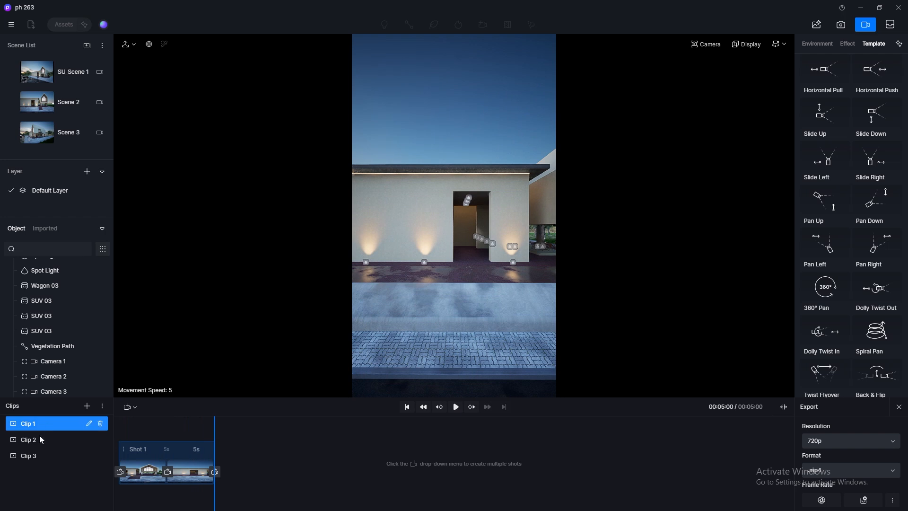
click(52, 439)
click(454, 409)
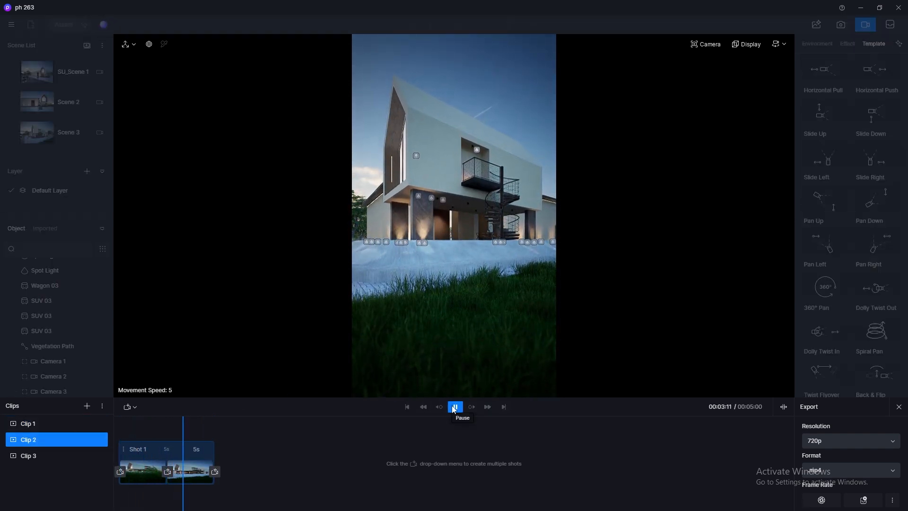
click(14, 457)
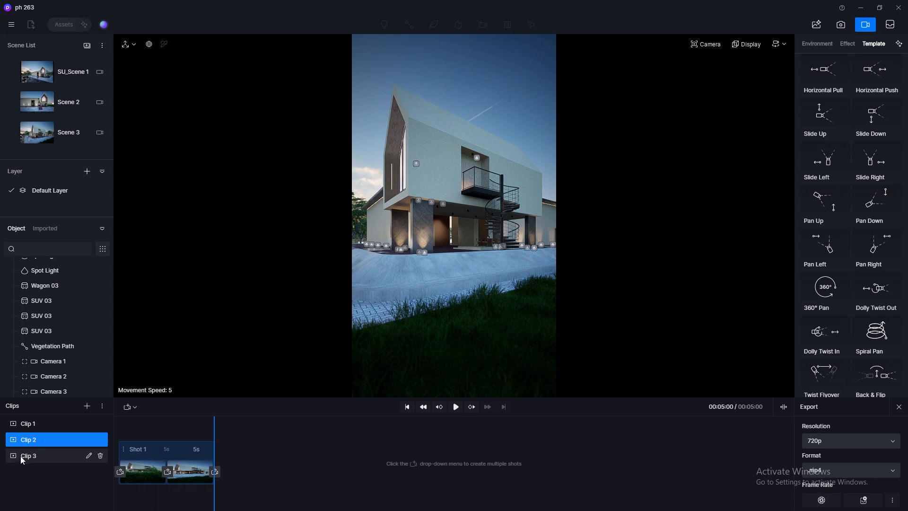
click(456, 409)
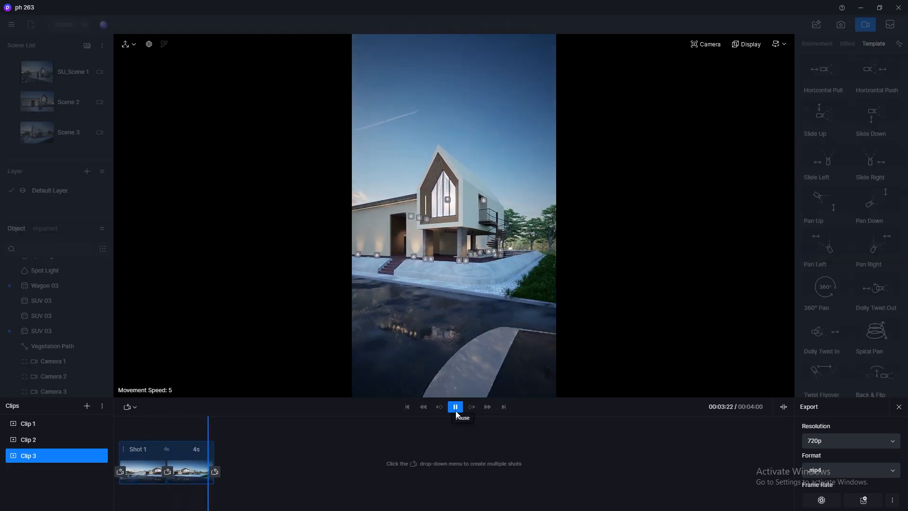
Step: Set the export resolution to 2K and add Clip 1, Clip 2 and Clip 3 to the render queue
click(36, 423)
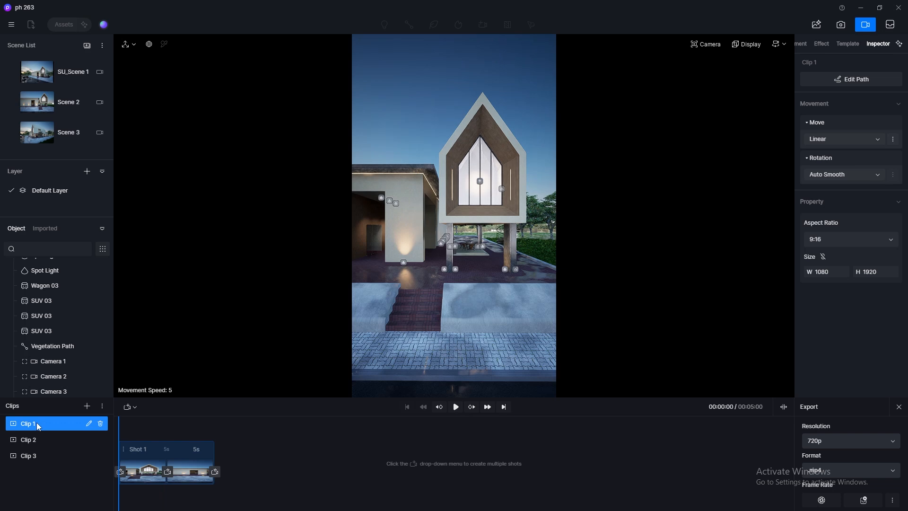
click(846, 441)
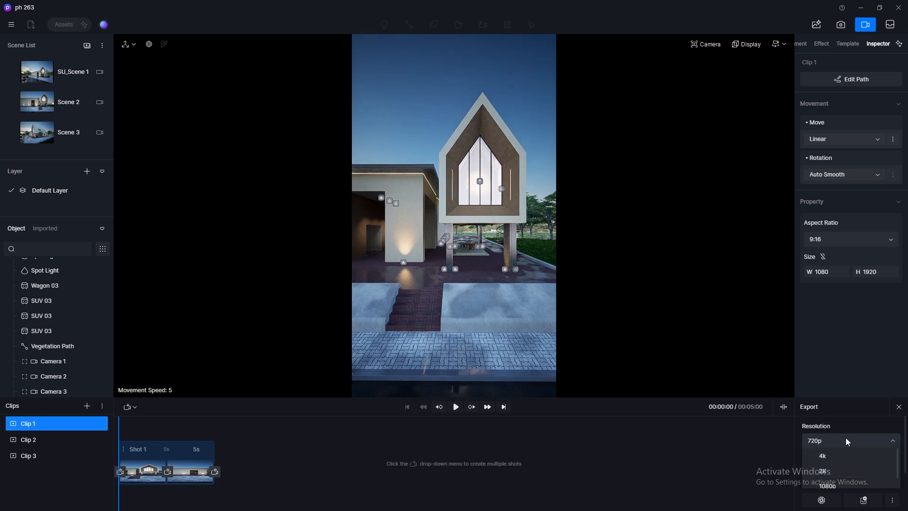
click(824, 472)
click(863, 500)
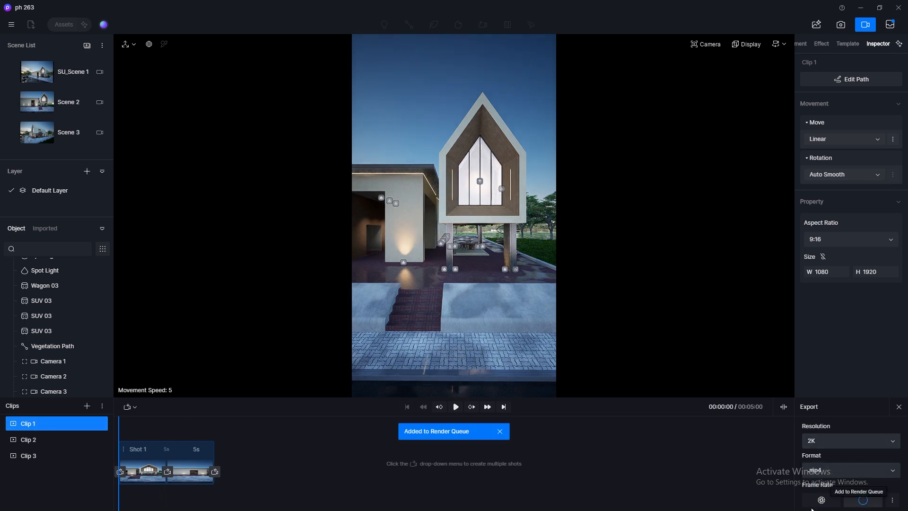
click(62, 440)
click(864, 501)
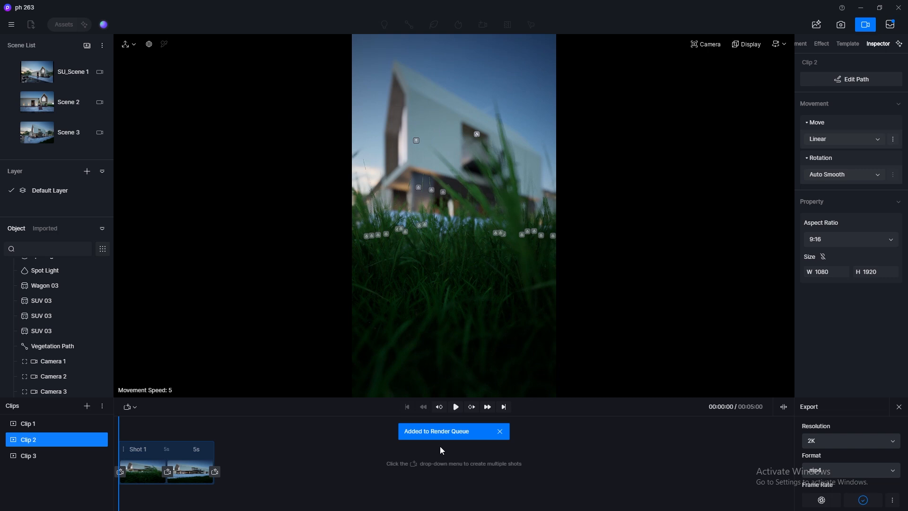
click(39, 458)
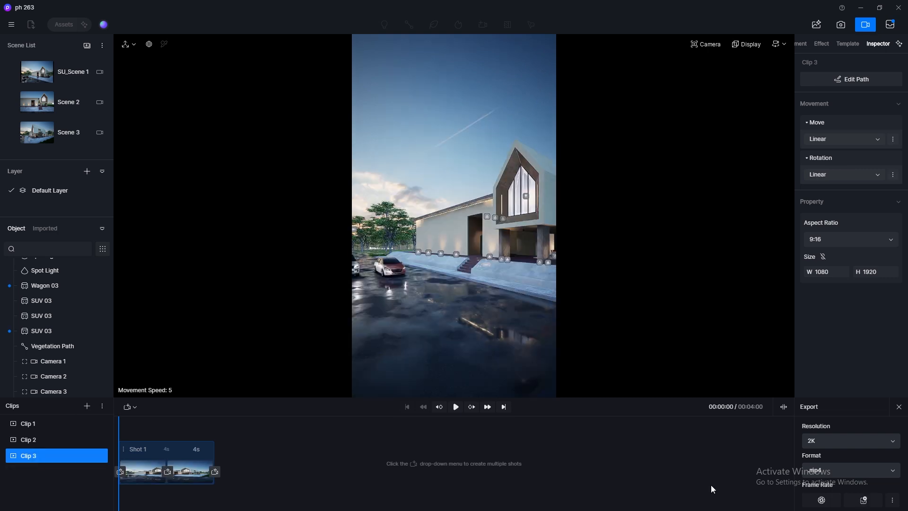
click(863, 500)
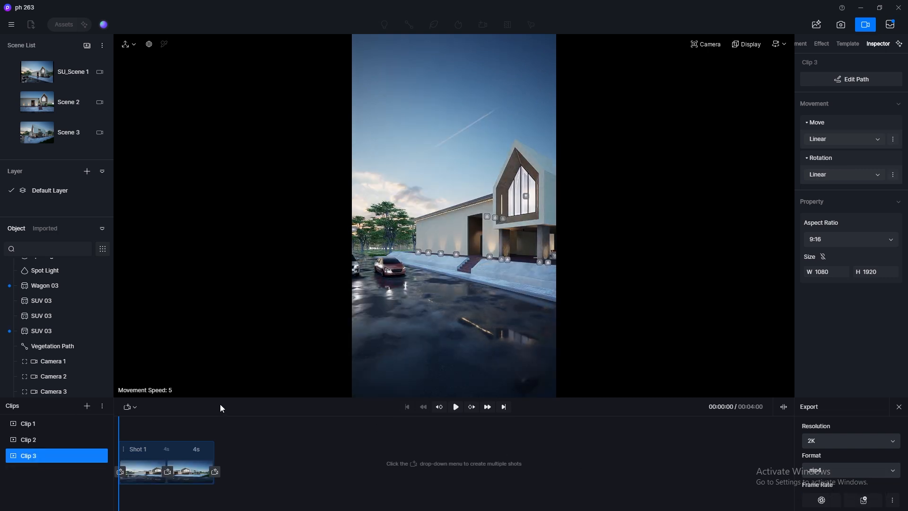
Step: Open the render queue and select all three queued clips for rendering
click(891, 24)
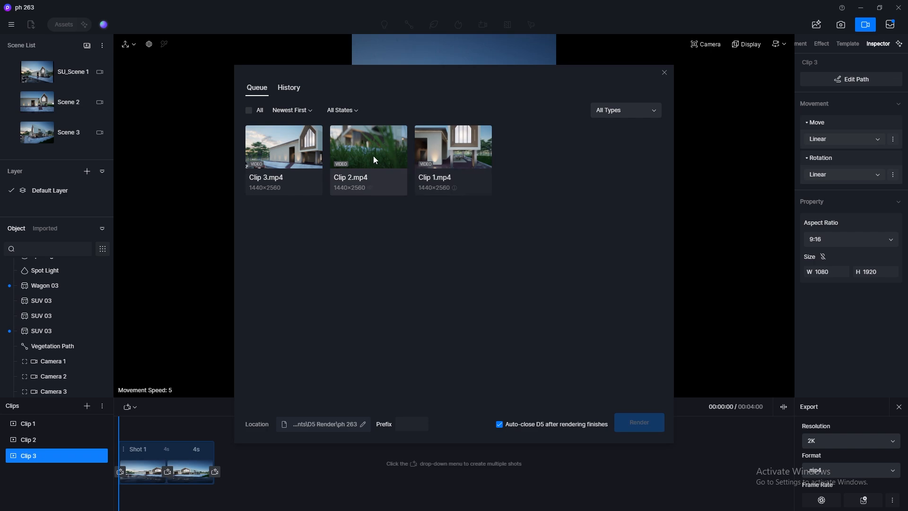
click(249, 111)
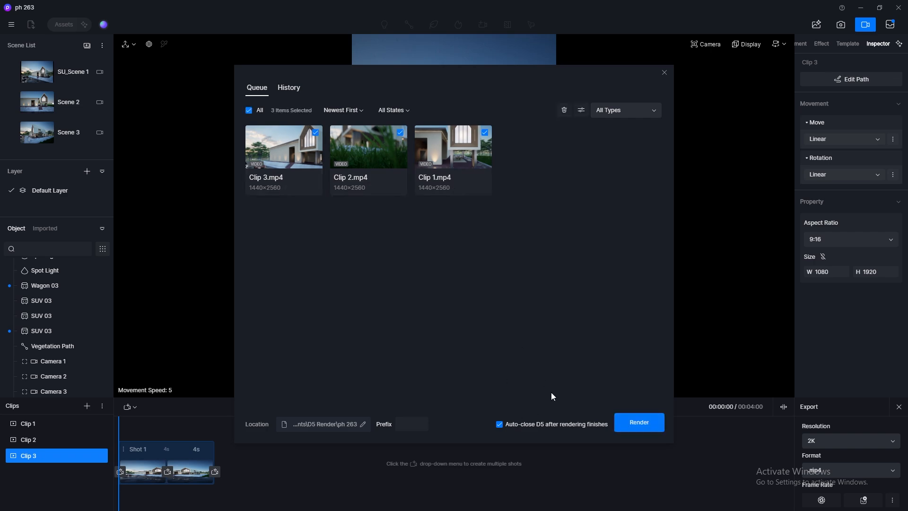